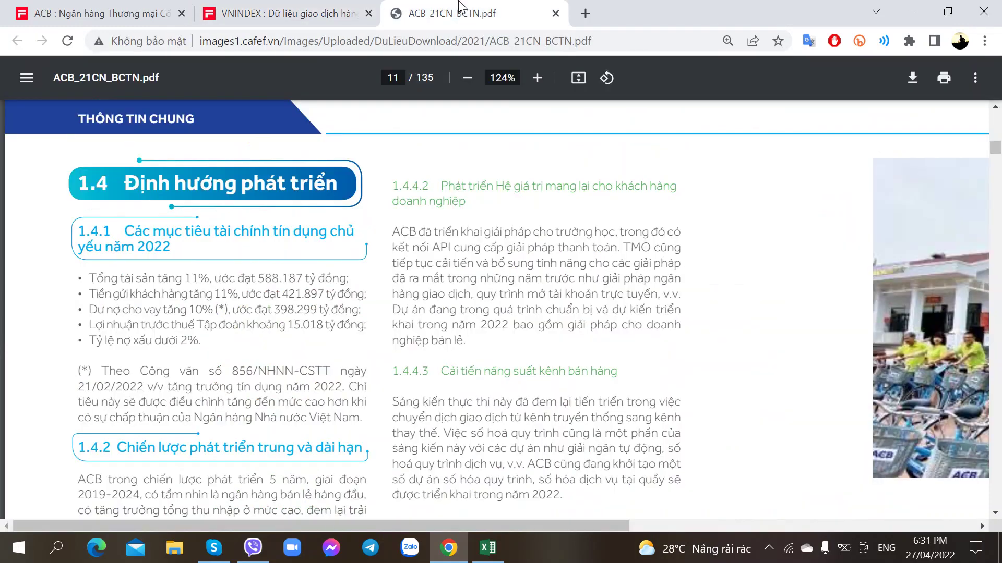
Examine ACB's price chart, trading history and key share figures on its CafeF stock page.
key(ctrl+shift+Tab)
key(ctrl+shift+Tab)
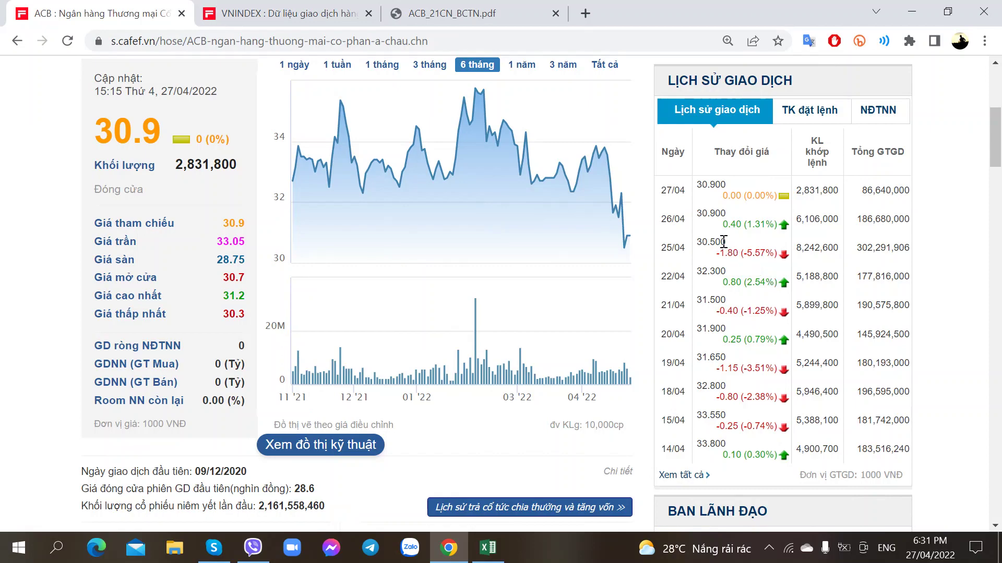
scroll(677, 274, down, 10)
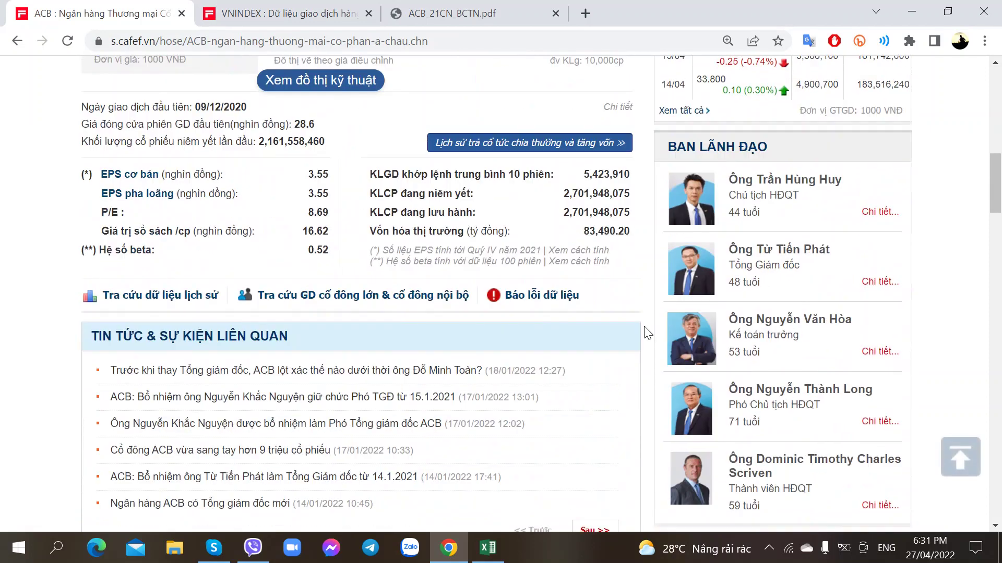
scroll(645, 330, up, 4)
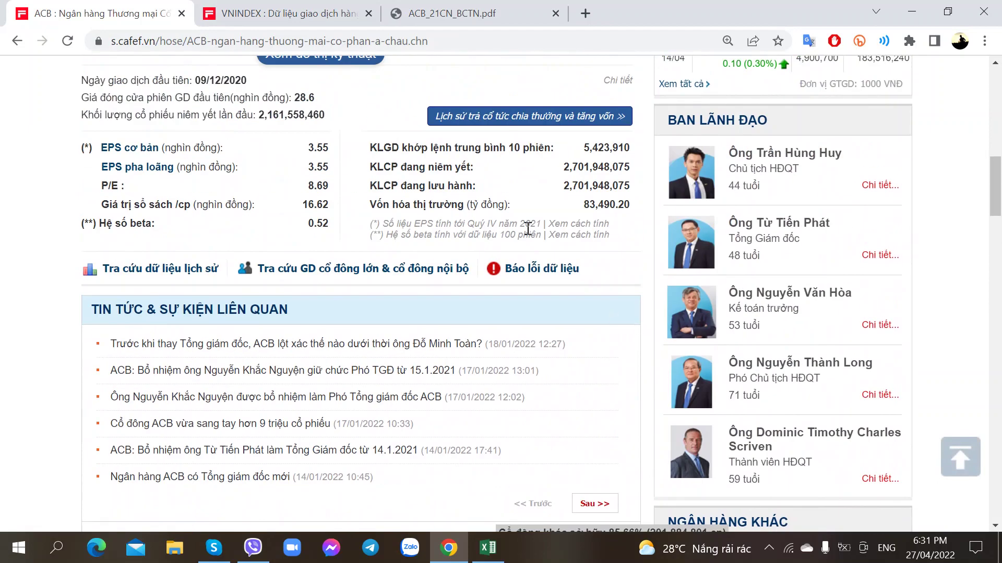
click(488, 548)
scroll(472, 407, up, 4)
scroll(471, 406, down, 4)
click(449, 548)
scroll(971, 318, up, 10)
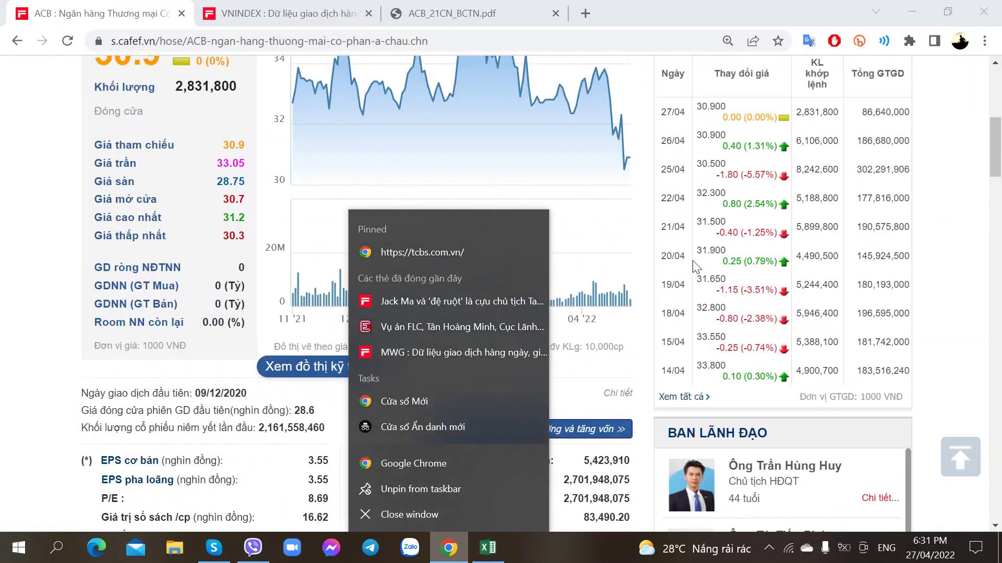
scroll(971, 319, down, 5)
scroll(970, 318, up, 2)
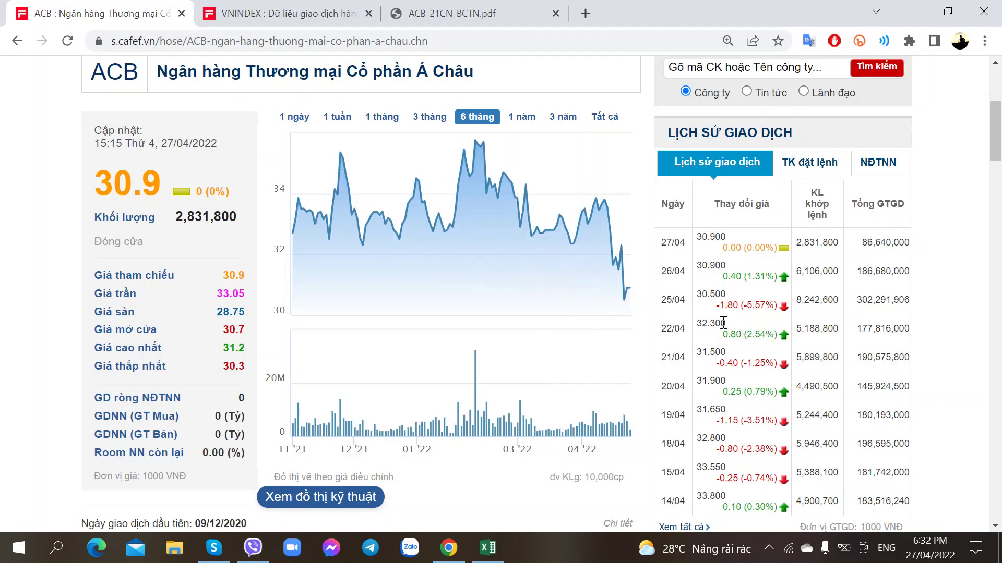
Check page 11 of the ACB annual report PDF and review the ACB sheet's company notes and branch table in Excel.
click(472, 10)
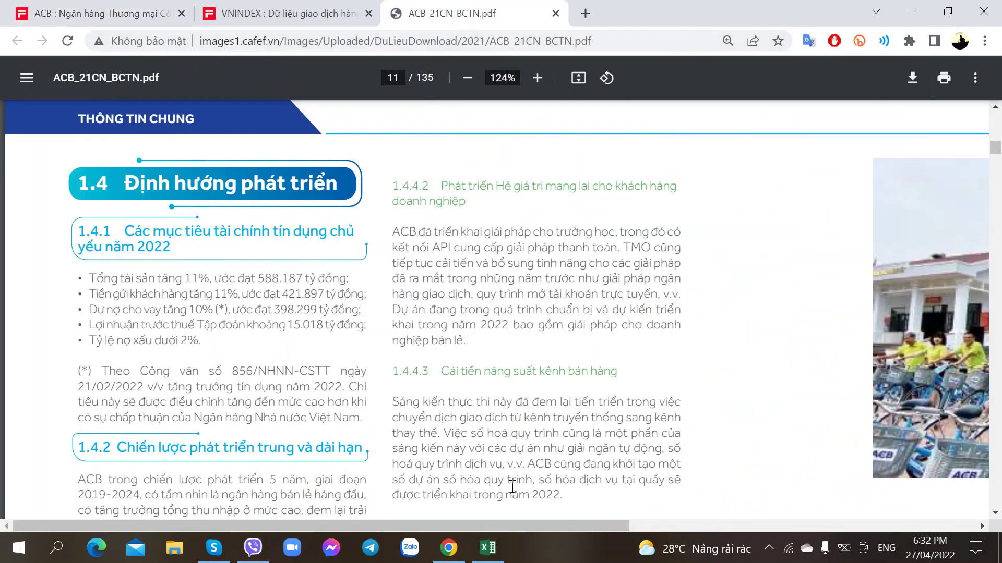
click(488, 548)
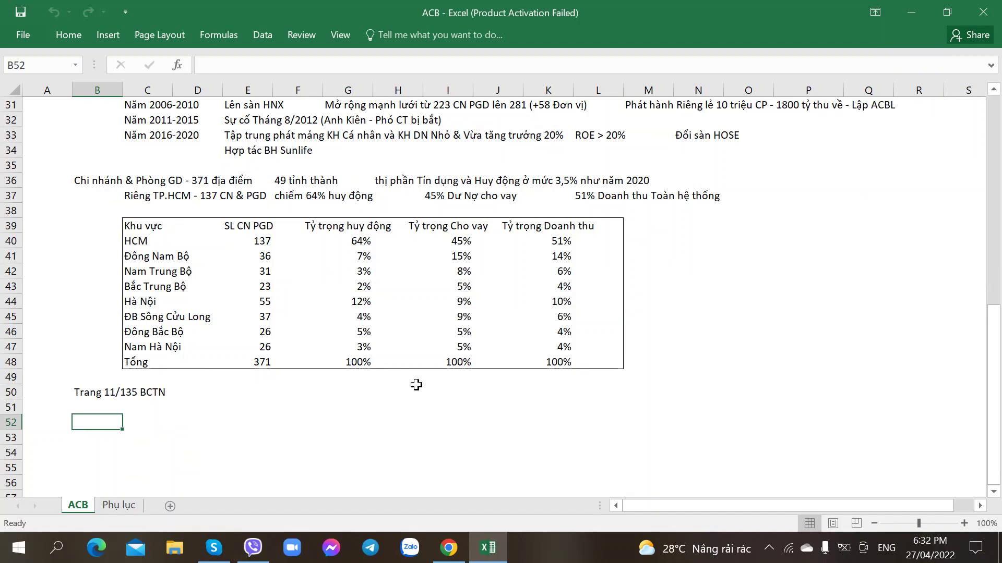
scroll(416, 385, down, 1)
key(alt+Tab)
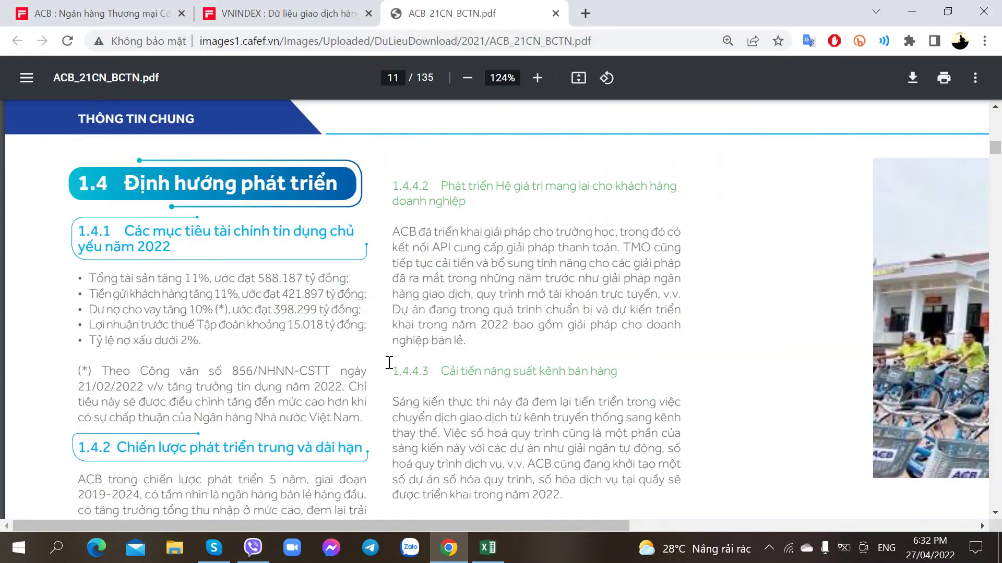
key(alt+Tab)
scroll(454, 365, up, 7)
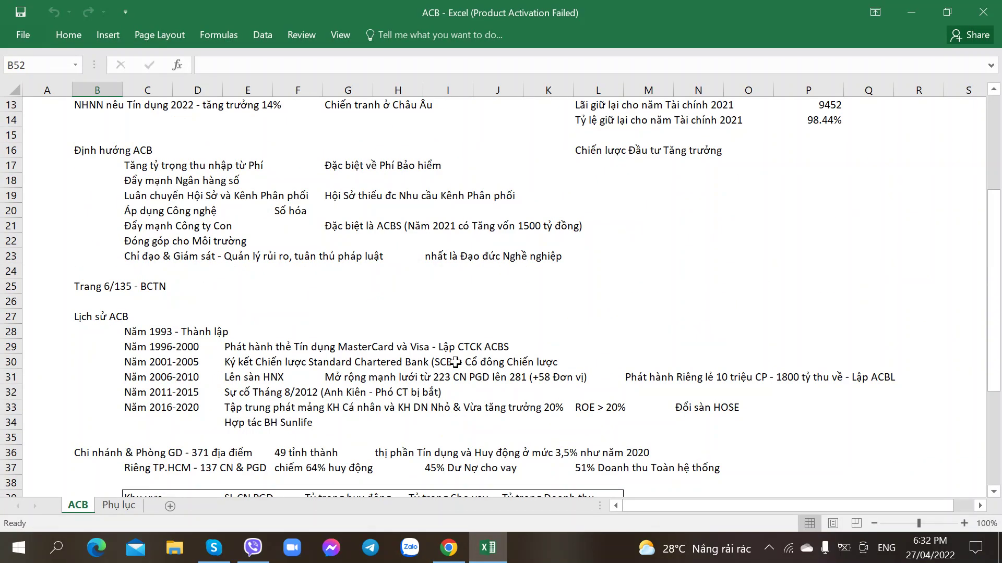
scroll(344, 343, down, 2)
scroll(344, 343, down, 3)
scroll(344, 343, up, 8)
scroll(345, 343, down, 9)
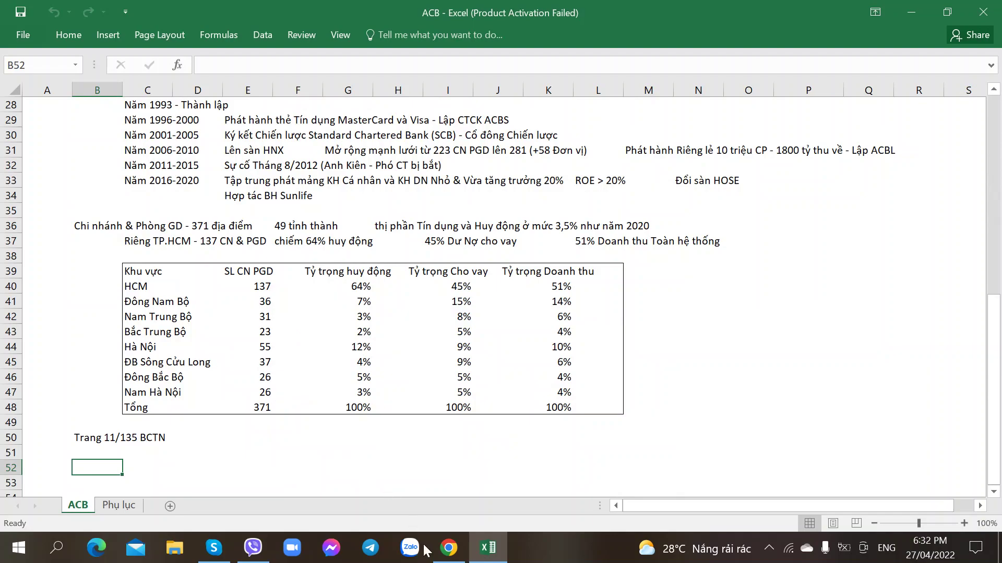
Switch back to Chrome's ACB stock page and open the CafeF article on banks' Q1/2022 business results.
click(448, 548)
click(97, 13)
scroll(153, 287, up, 5)
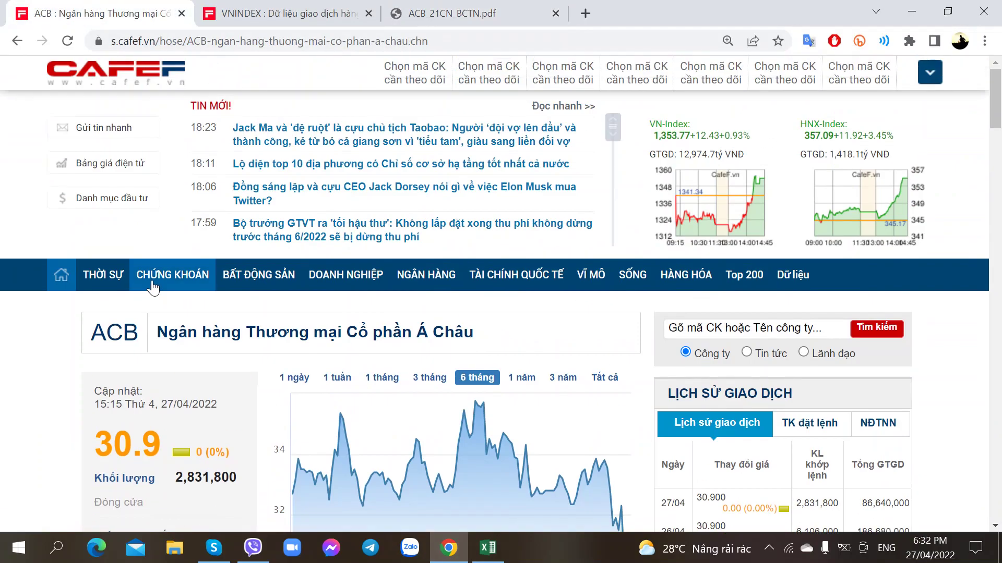
scroll(153, 287, down, 15)
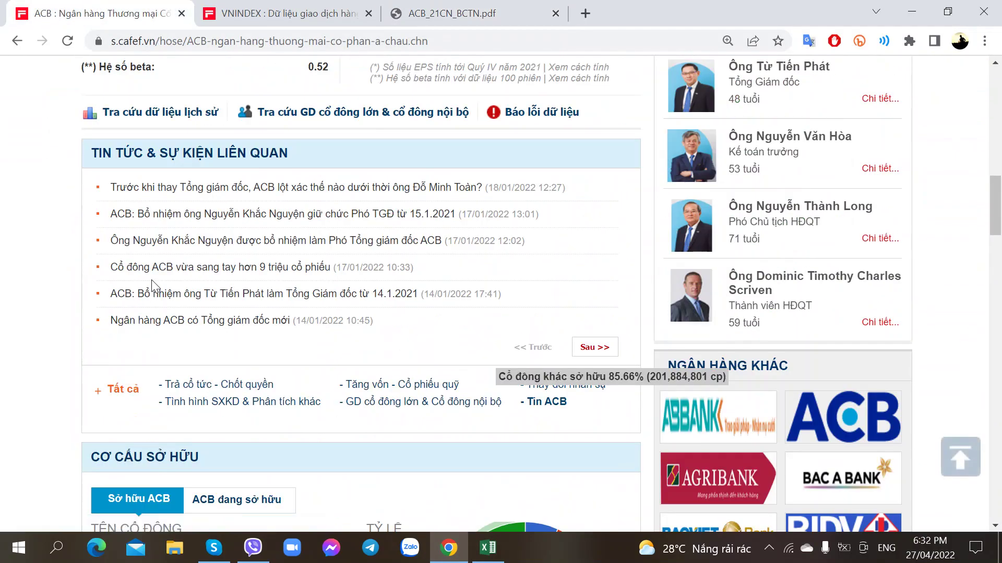
click(152, 282)
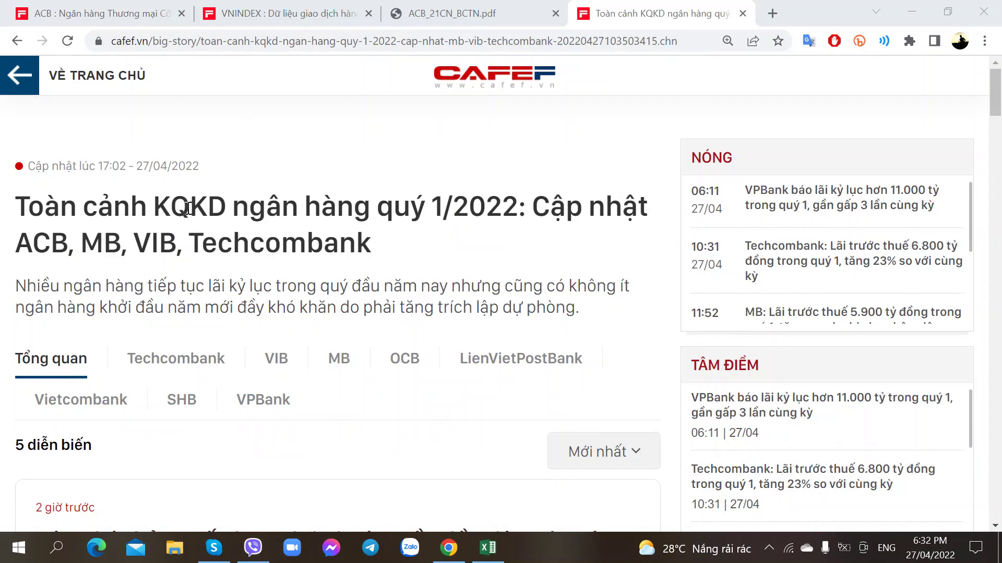
Examine the article's bank profit ranking table, comparing Q1/2022 and Q1/2021 profits and growth across the banks.
scroll(151, 277, down, 5)
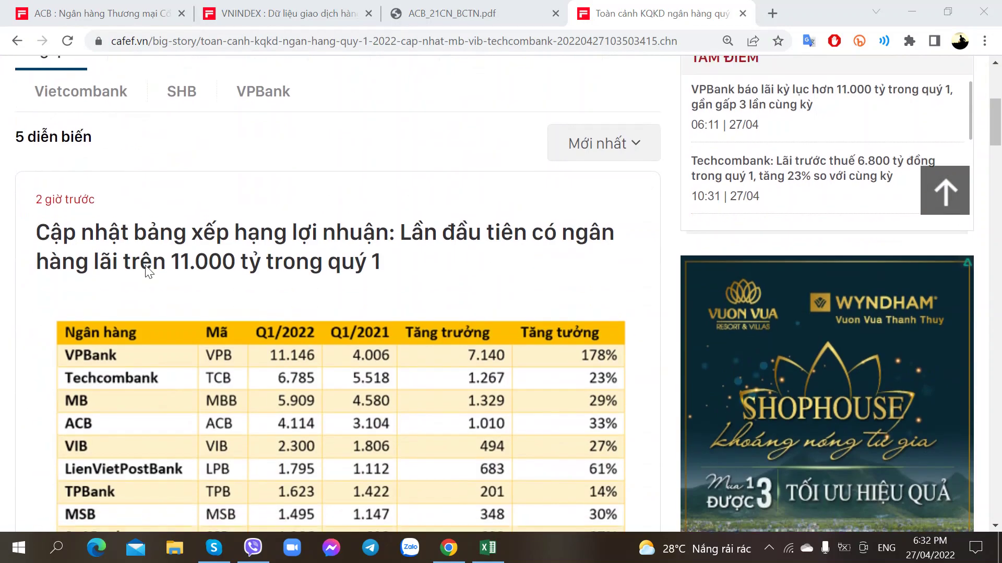
scroll(145, 265, up, 4)
scroll(145, 265, up, 2)
scroll(455, 254, down, 9)
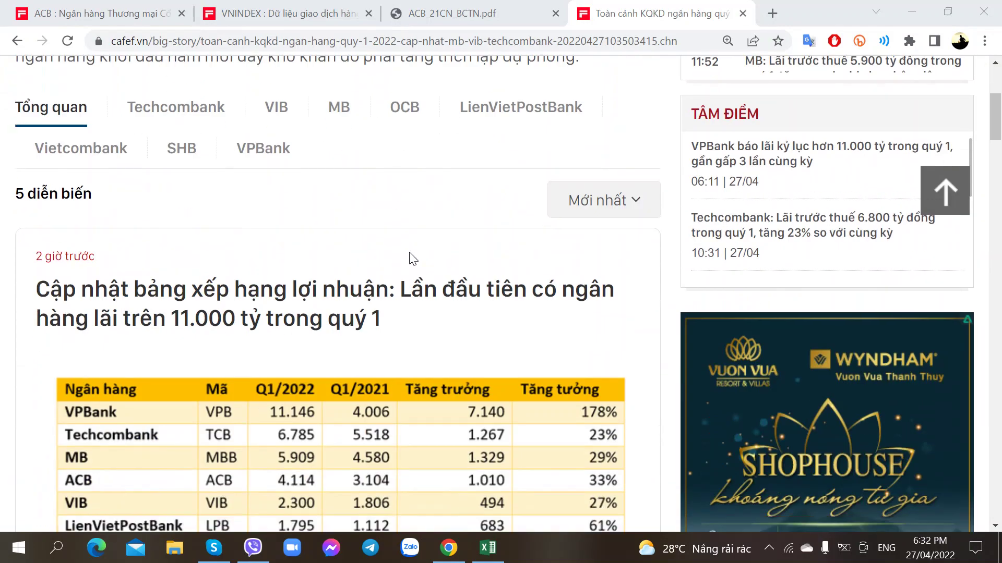
scroll(409, 252, up, 5)
scroll(412, 258, down, 6)
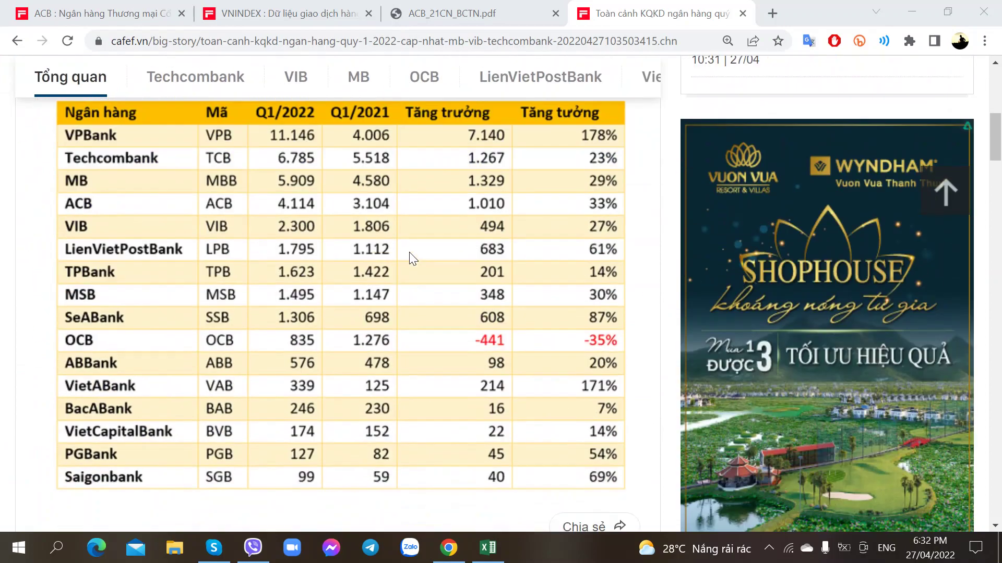
scroll(412, 259, up, 3)
scroll(412, 258, down, 2)
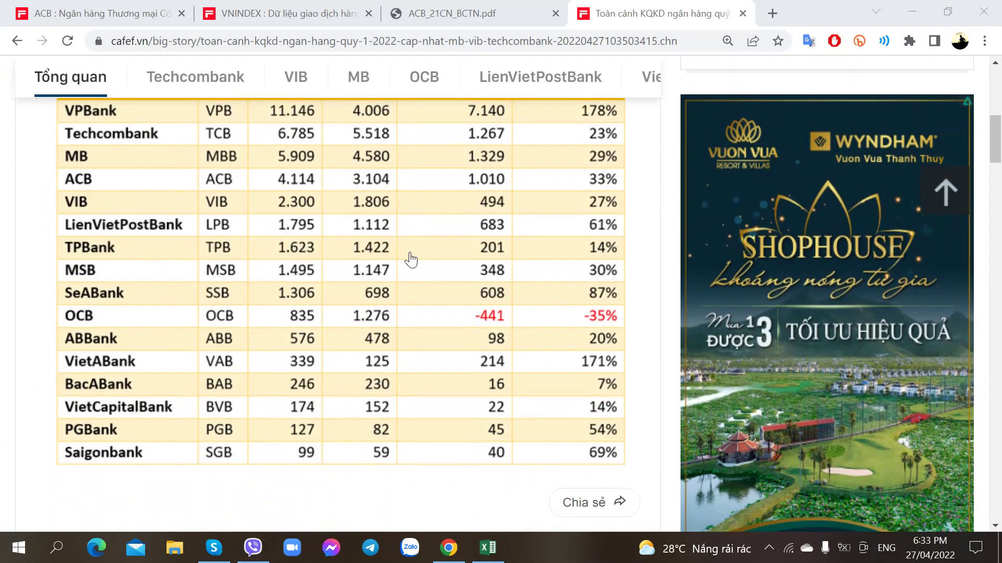
scroll(409, 258, up, 2)
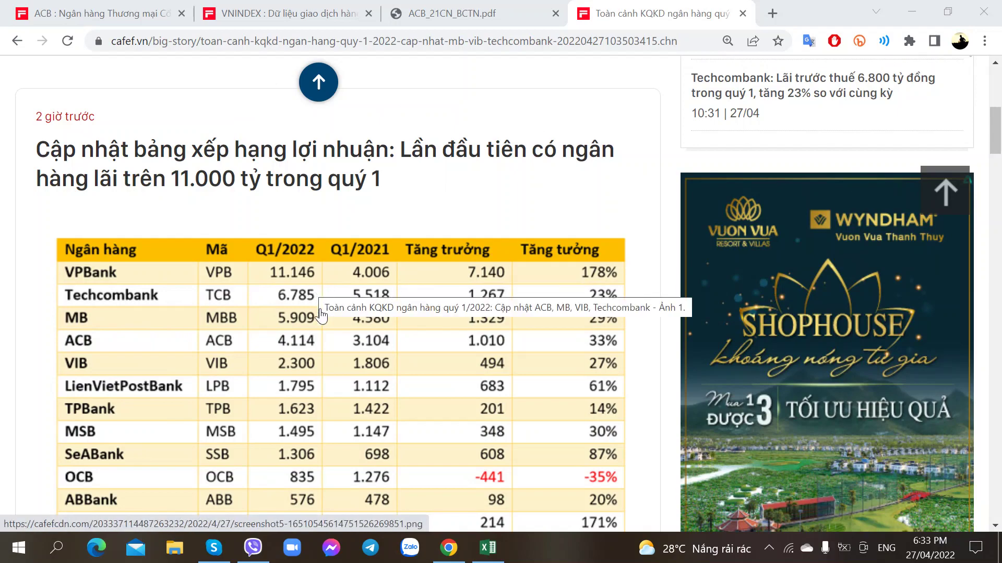
scroll(538, 443, down, 3)
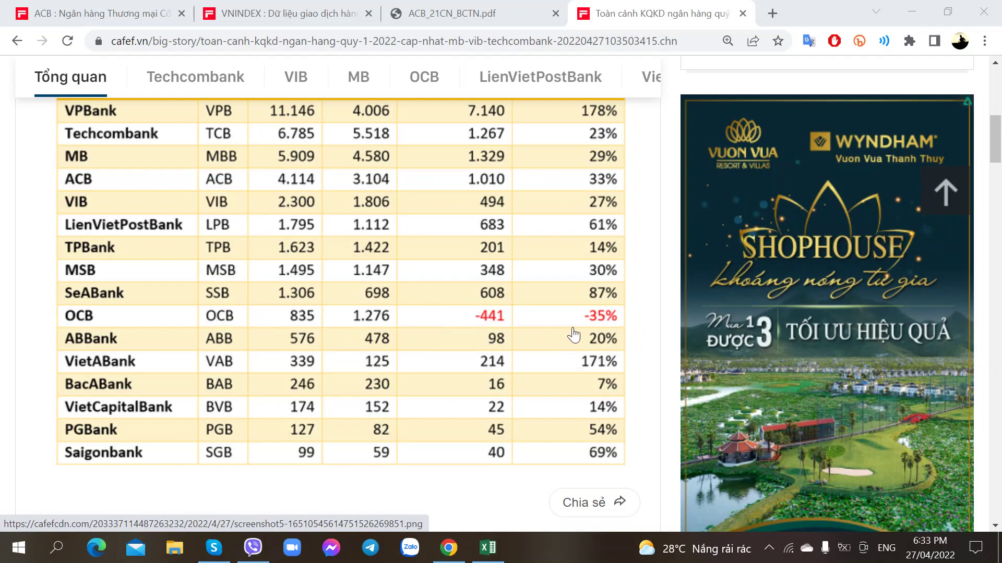
scroll(553, 337, up, 3)
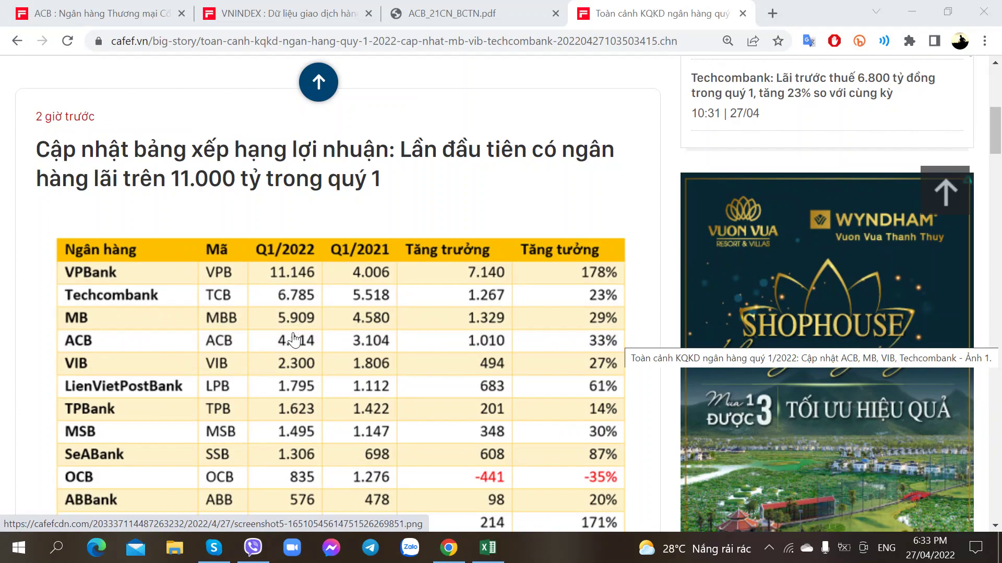
scroll(294, 339, down, 4)
scroll(295, 339, up, 6)
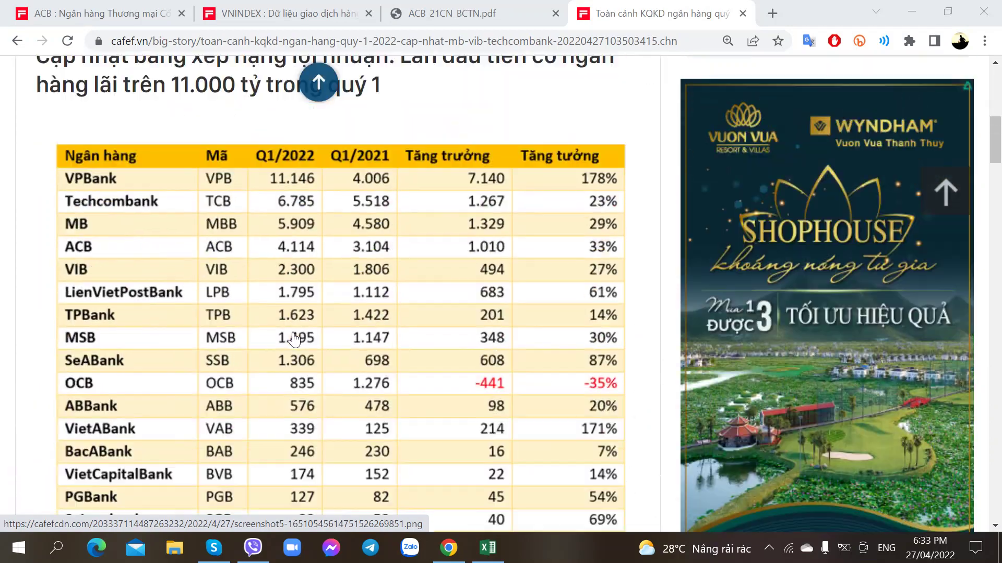
scroll(294, 339, down, 4)
scroll(294, 339, down, 1)
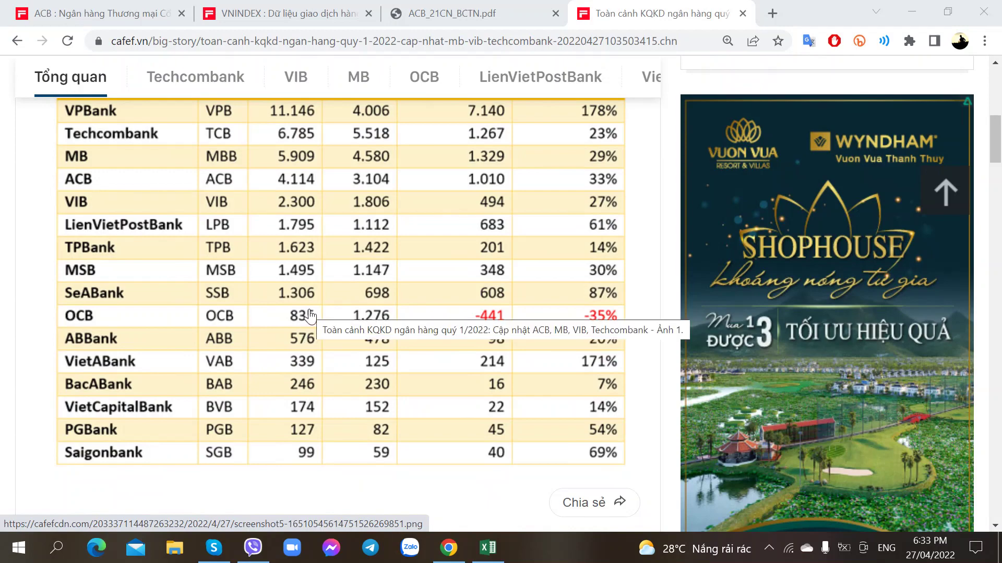
scroll(309, 313, up, 3)
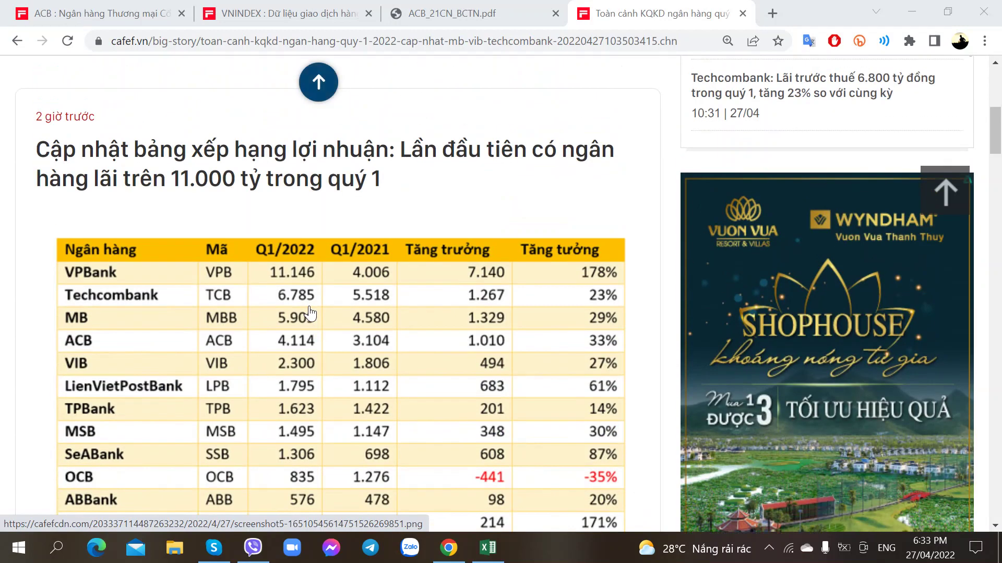
scroll(310, 314, down, 3)
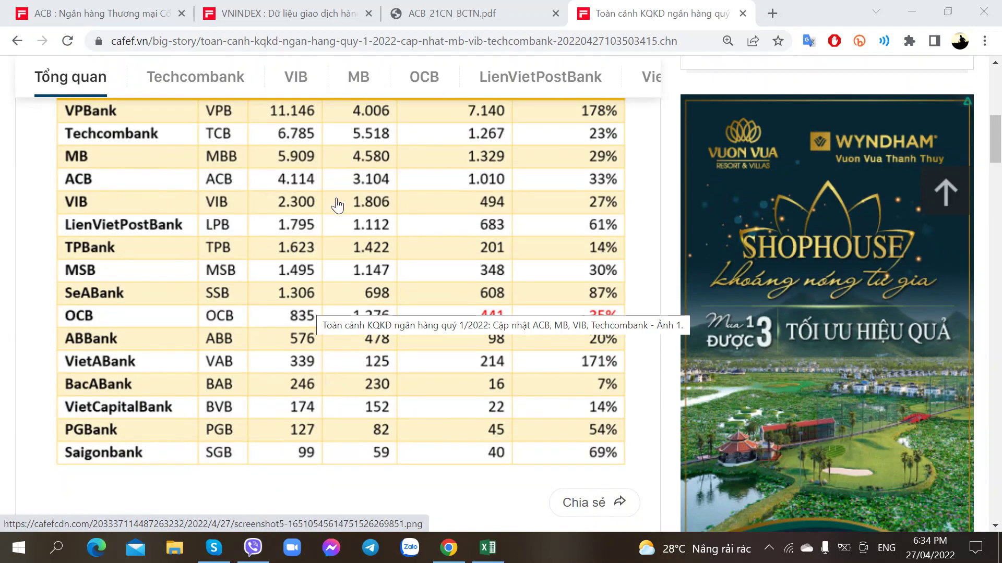
scroll(336, 221, up, 5)
scroll(359, 235, down, 4)
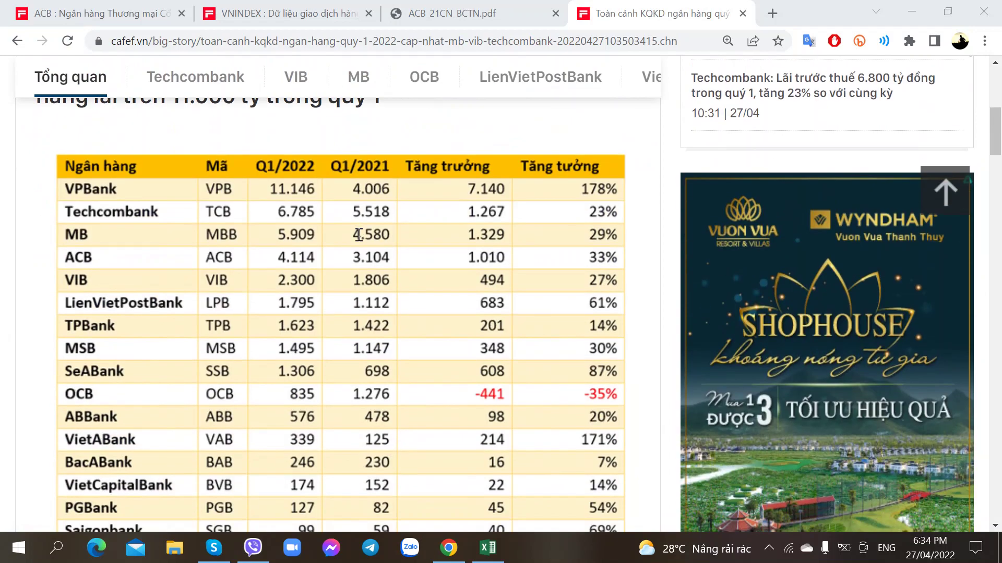
scroll(358, 183, up, 3)
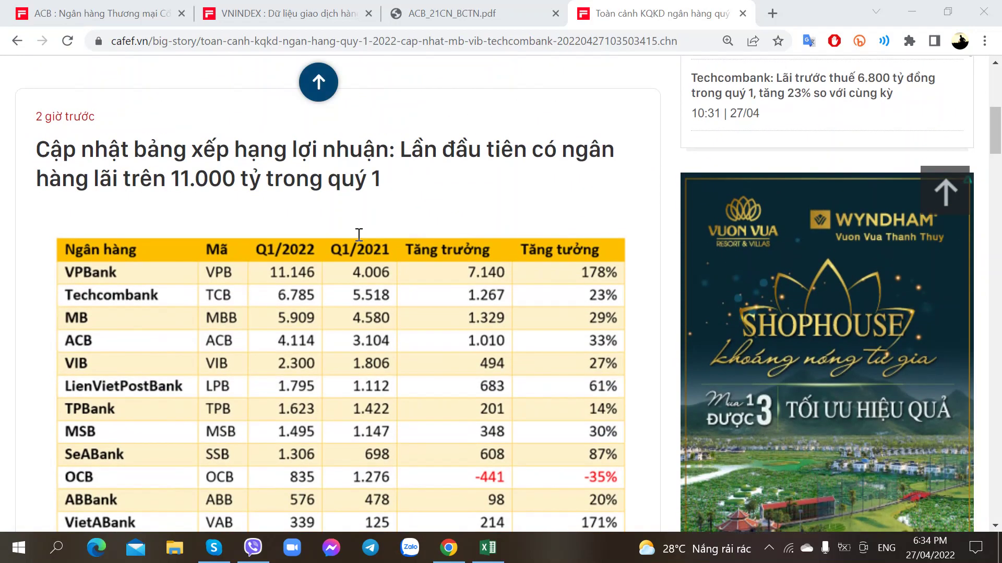
scroll(360, 240, down, 3)
View the 2022 financial and credit targets in section 1.4.1 of ACB_21CN_BCTN.pdf.
click(444, 14)
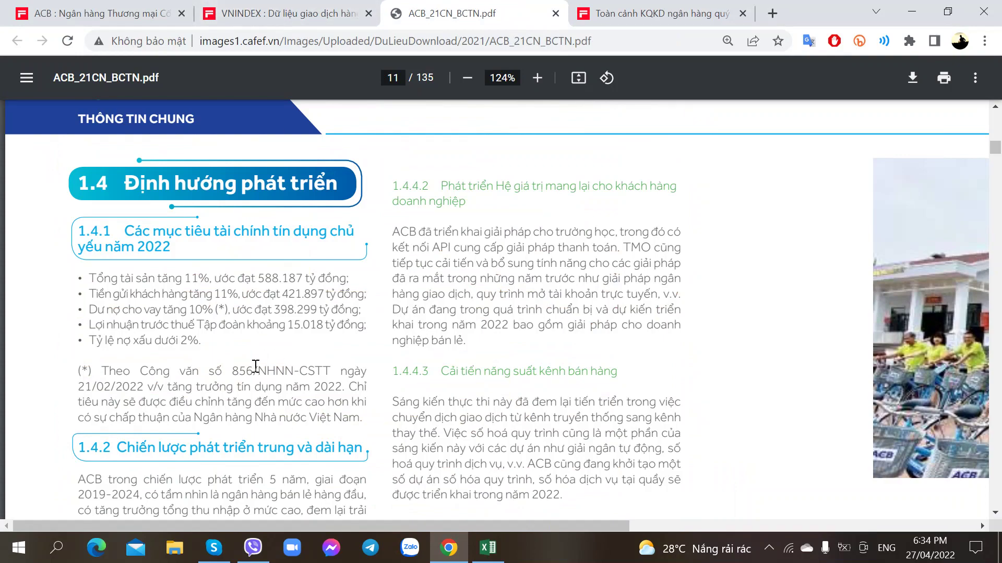
drag(611, 527, 403, 527)
scroll(420, 461, down, 2)
scroll(410, 466, up, 2)
Switch to Excel, show the Phụ lục sheet and select ACB's 2021 total assets growth in cell J24.
click(496, 543)
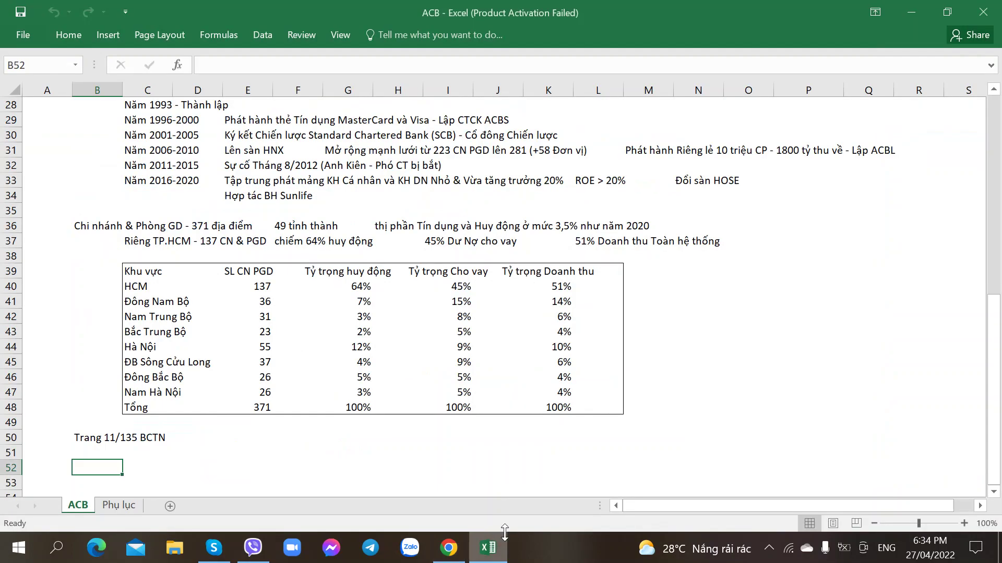
click(119, 505)
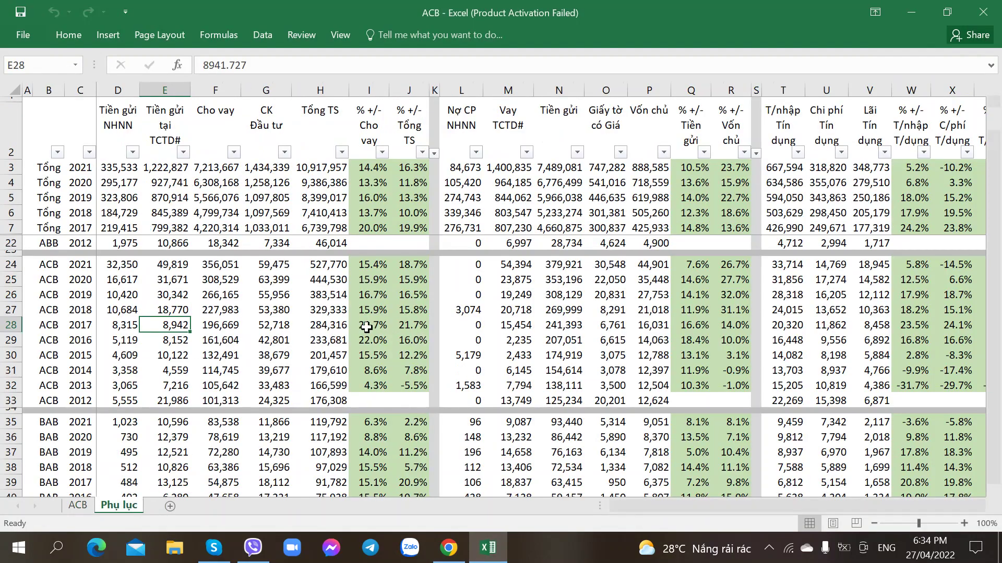
scroll(367, 327, up, 4)
scroll(239, 318, down, 5)
scroll(239, 318, up, 2)
scroll(239, 317, down, 1)
click(412, 266)
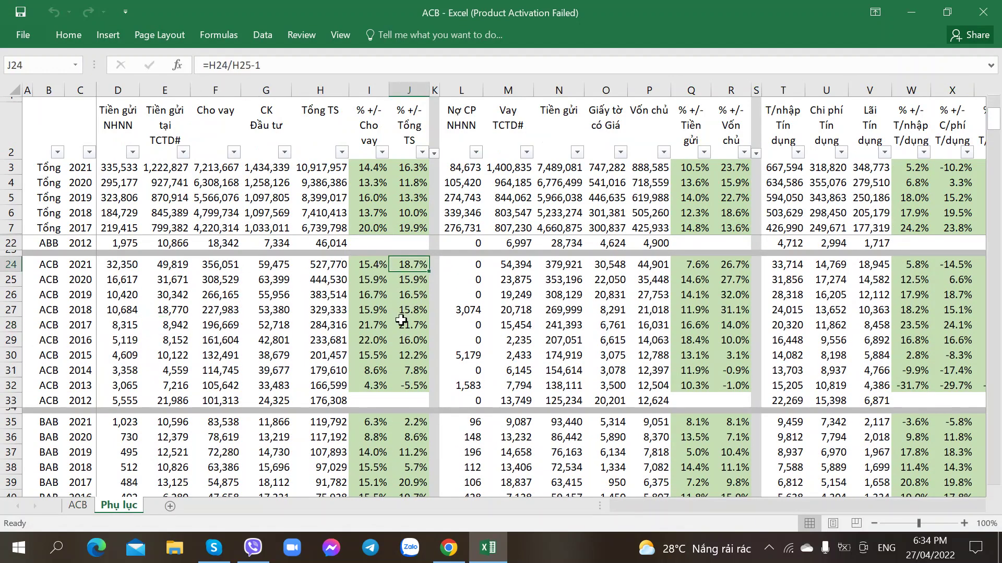
Return to the Q1/2022 bank results article in Chrome and look through its profit ranking table again.
key(alt+Tab)
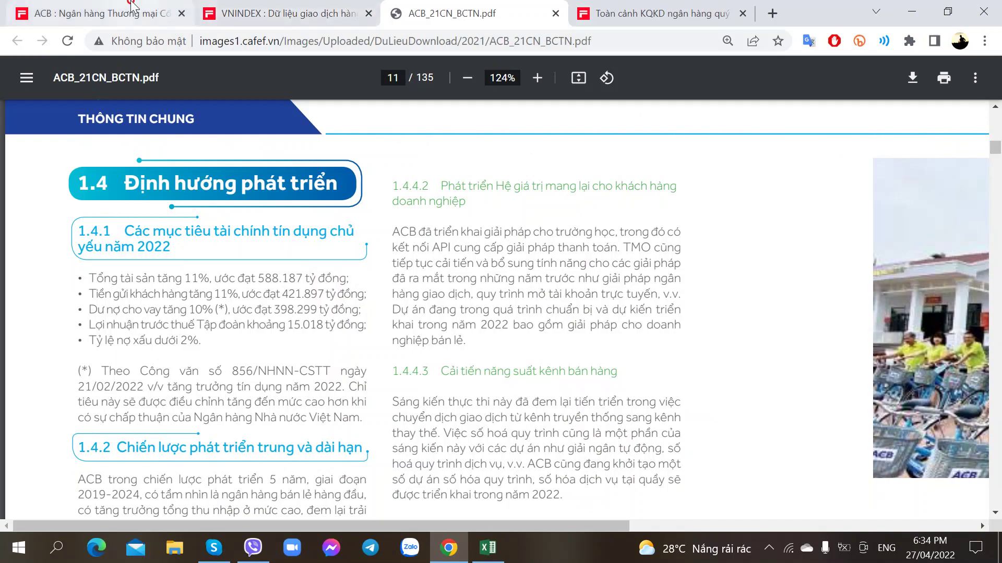
click(131, 6)
click(648, 7)
scroll(280, 251, up, 3)
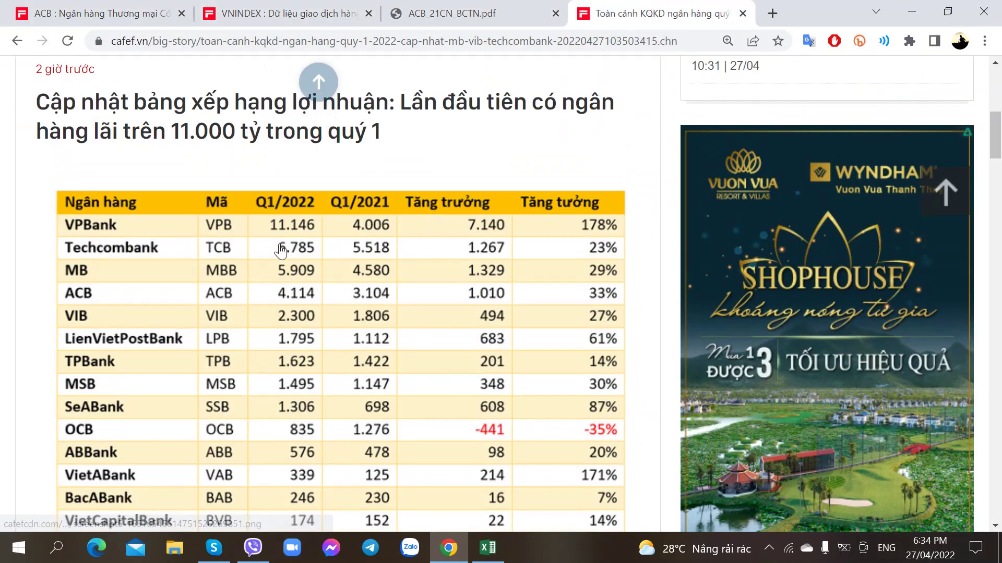
scroll(280, 251, down, 1)
scroll(281, 251, down, 2)
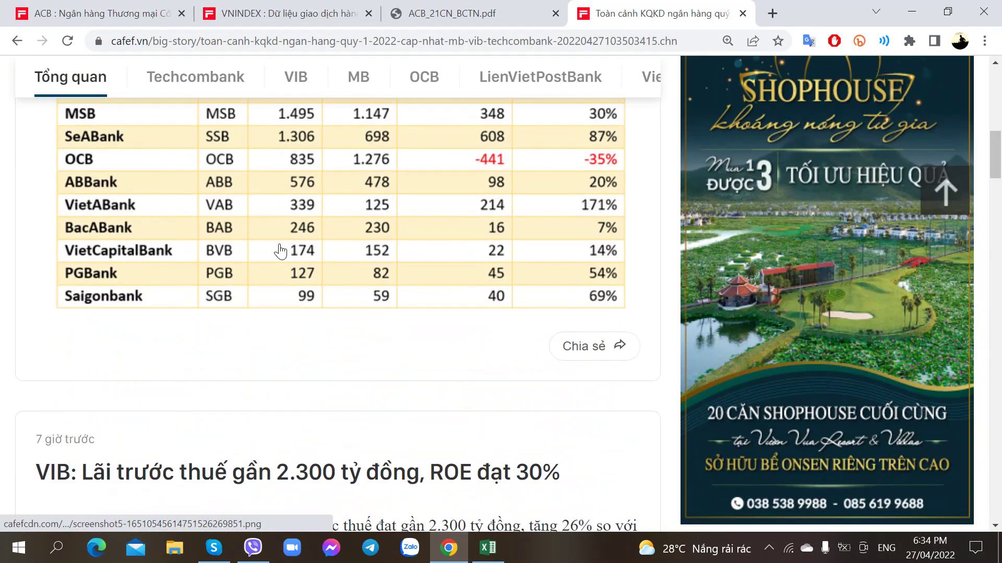
scroll(281, 251, up, 9)
scroll(281, 251, down, 7)
scroll(280, 251, up, 5)
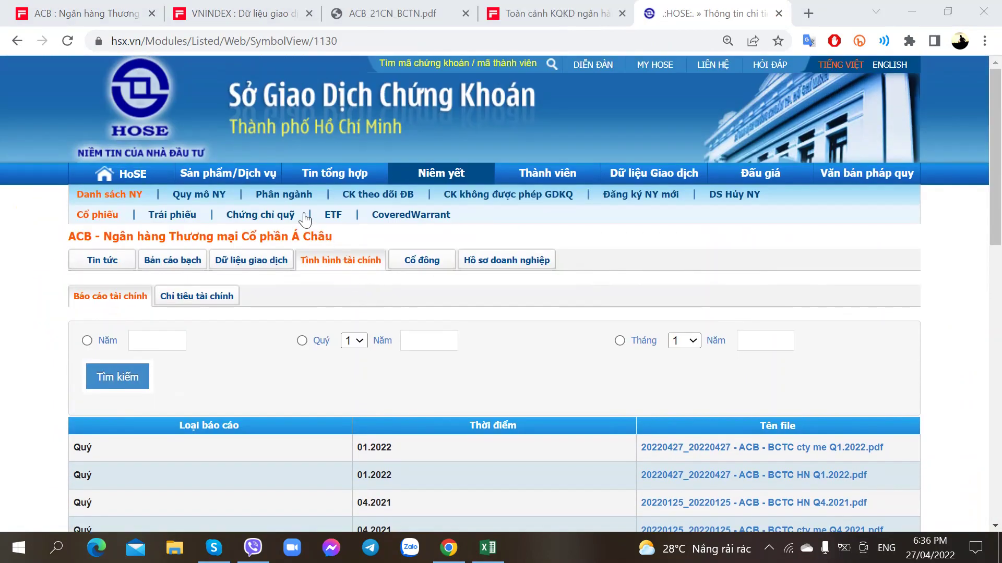
Download and open the consolidated report 20220427_20220427 - ACB - BCTC HN Q1.2022.pdf from HOSE and go to its asset balance sheet.
scroll(819, 388, down, 3)
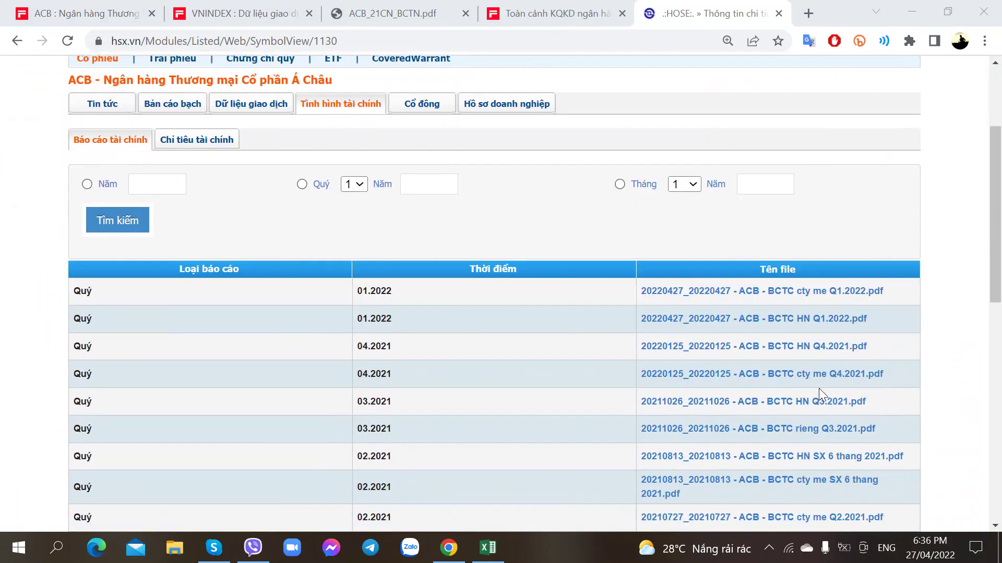
click(799, 319)
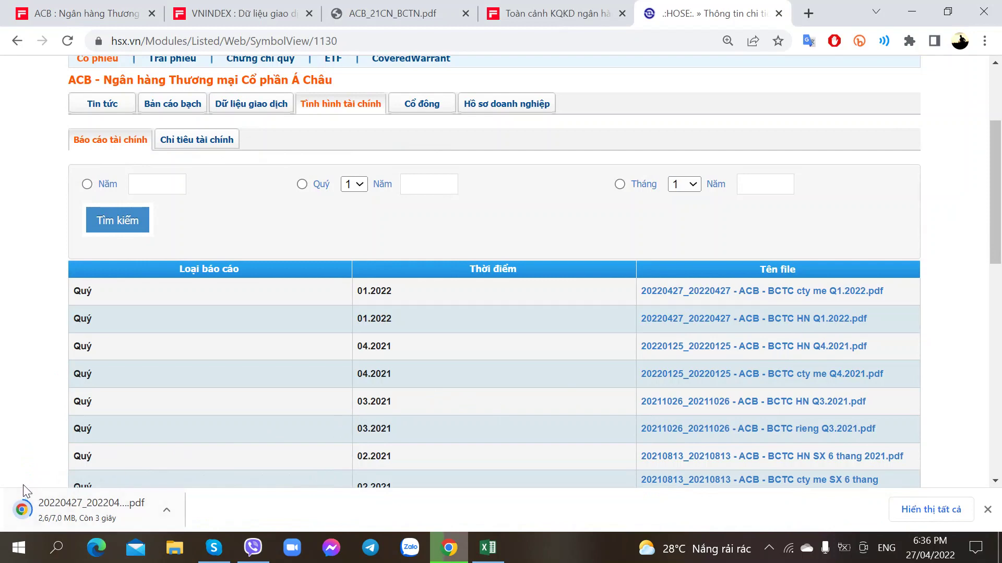
click(52, 519)
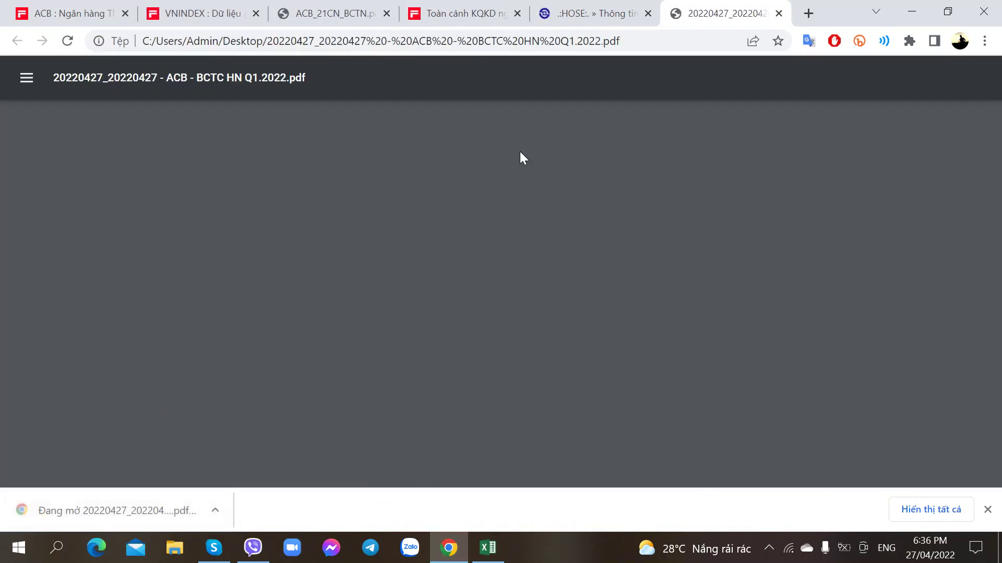
scroll(412, 360, down, 15)
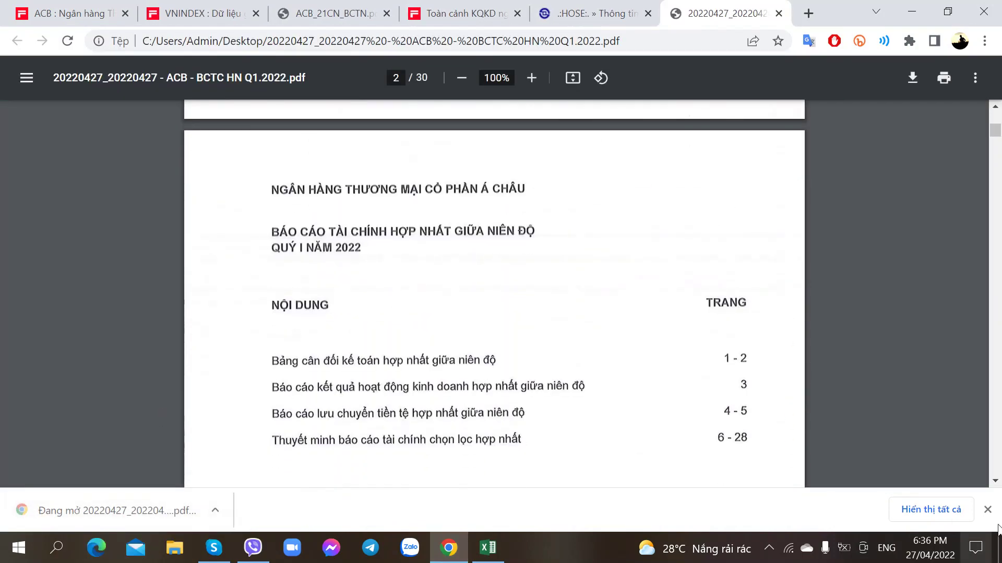
click(987, 510)
scroll(528, 369, down, 6)
scroll(530, 344, down, 8)
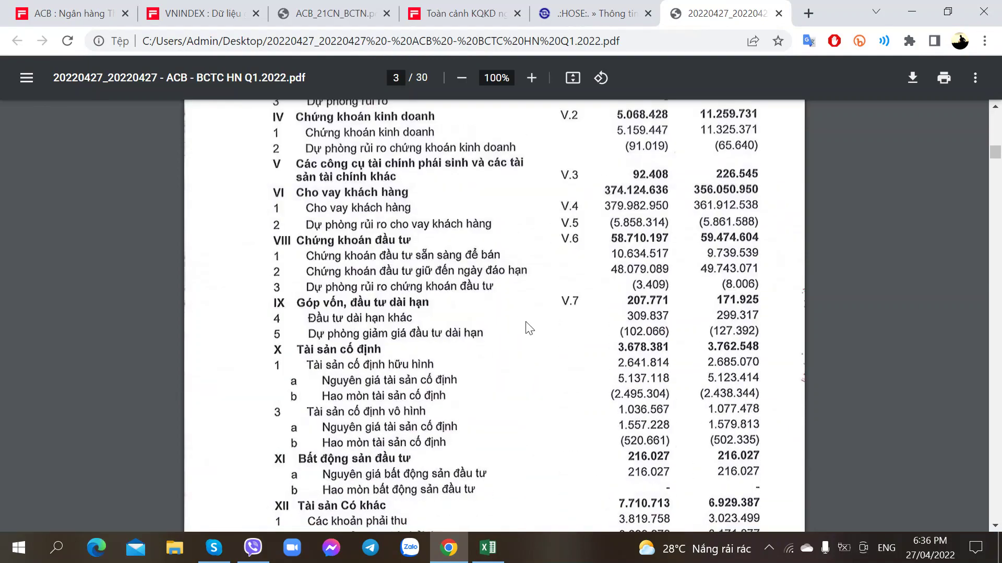
Revisit the 2022 targets in ACB_21CN_BCTN.pdf, and in Excel enter the heading Kế hoạch Kinh doanh 2022 in cell B52 of the ACB sheet.
click(359, 8)
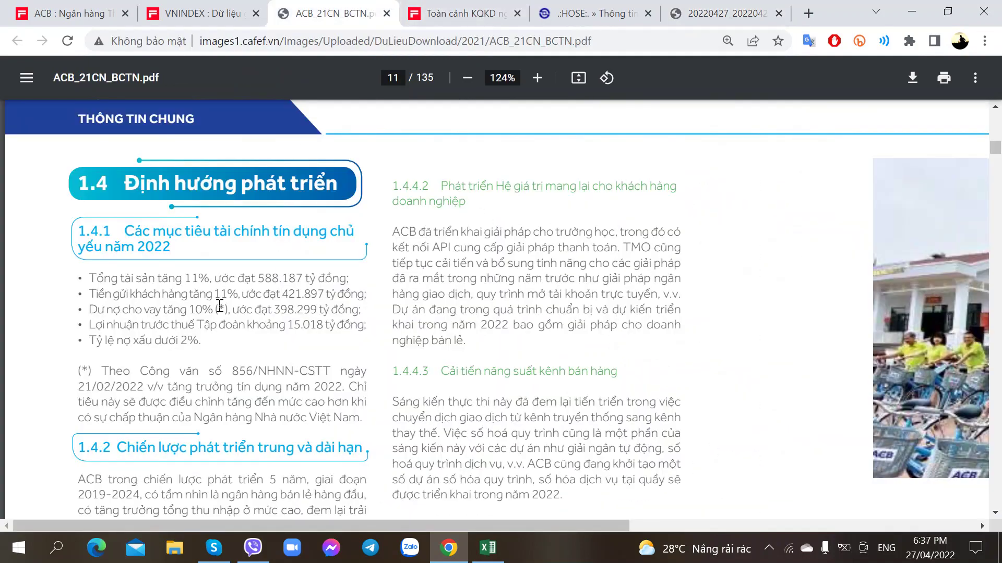
click(487, 548)
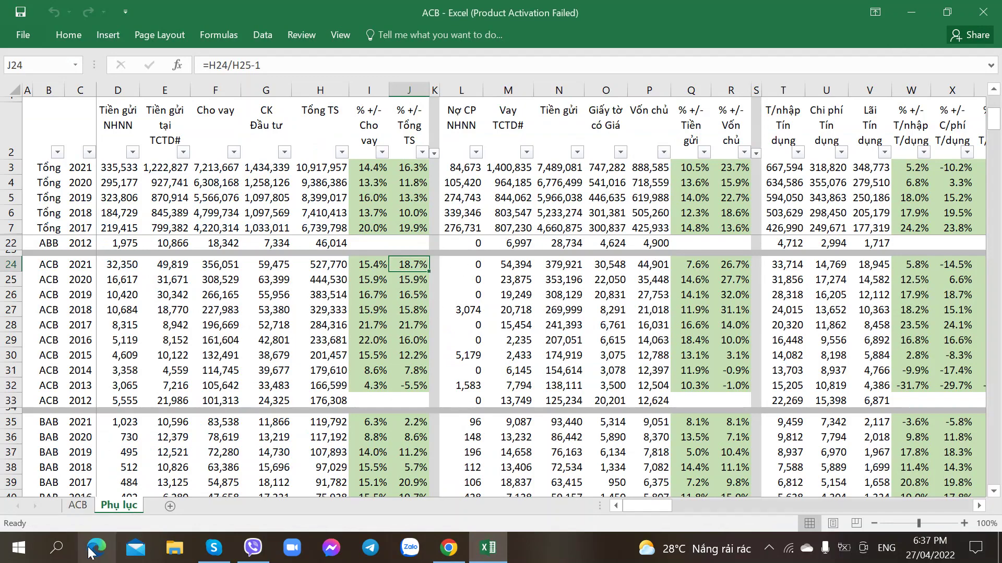
click(84, 506)
scroll(170, 390, down, 2)
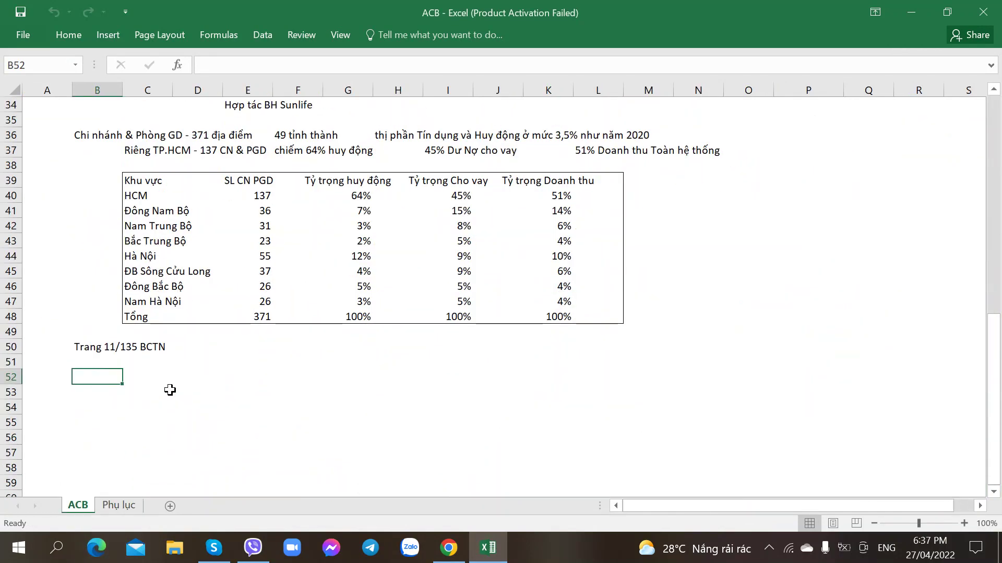
text(Keế hoạch Kinh doanh 2022)
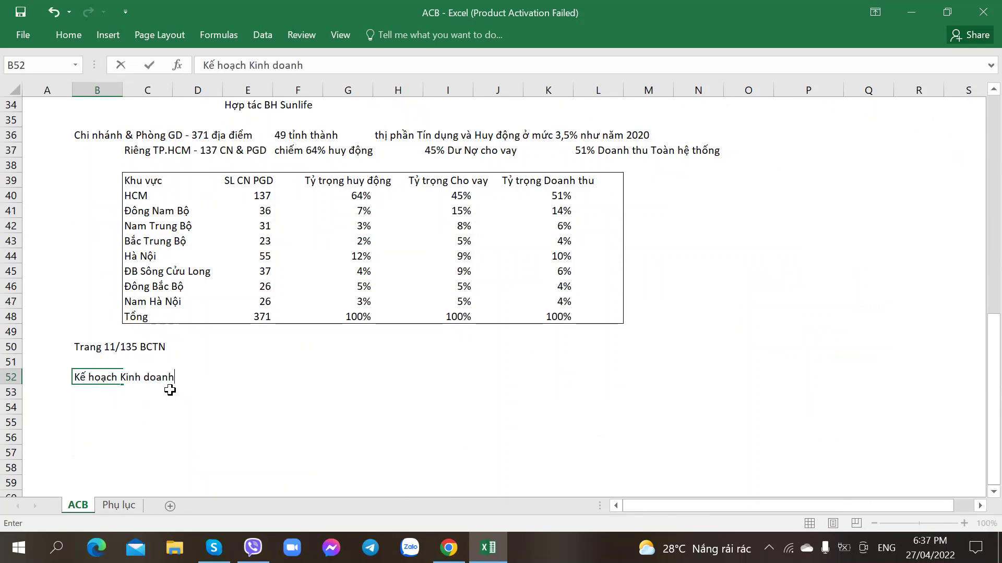
Check the first 2022 target in the annual report and enter the row label Tổng Tài sản in cell C53.
click(170, 391)
key(alt+Tab)
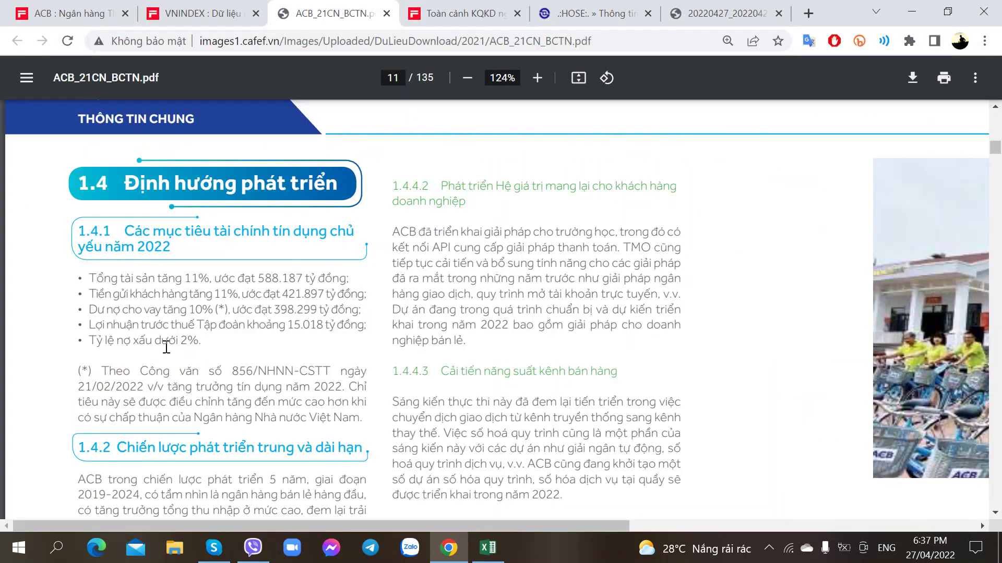
key(alt+Tab)
text(Tổng Tài sả)
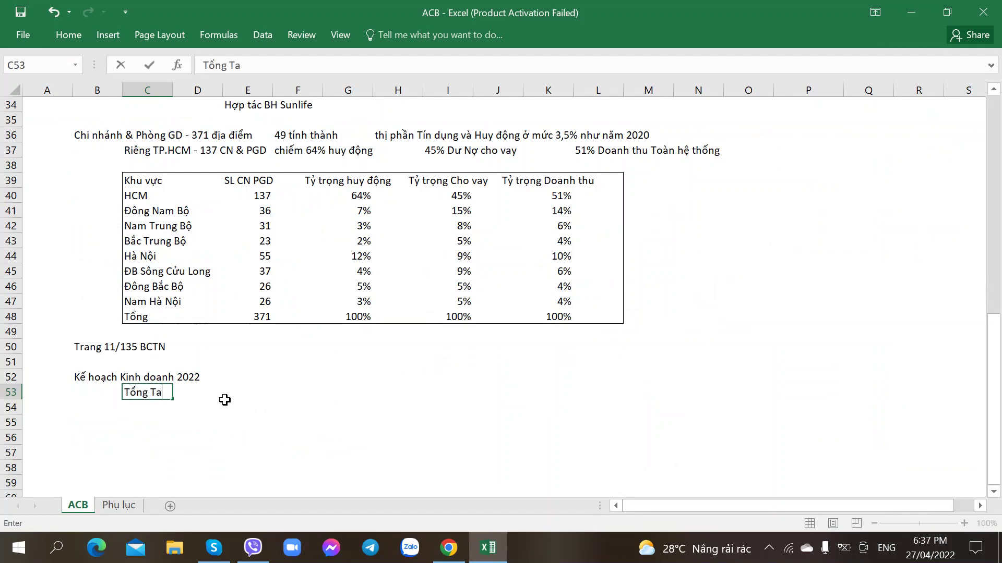
text(n)
Add the column heading Tăng trưởng in cell E52 and enter 11% for total assets in E53.
key(Right)
key(Right)
key(Right)
key(Up)
key(Left)
key(Right)
key(Left)
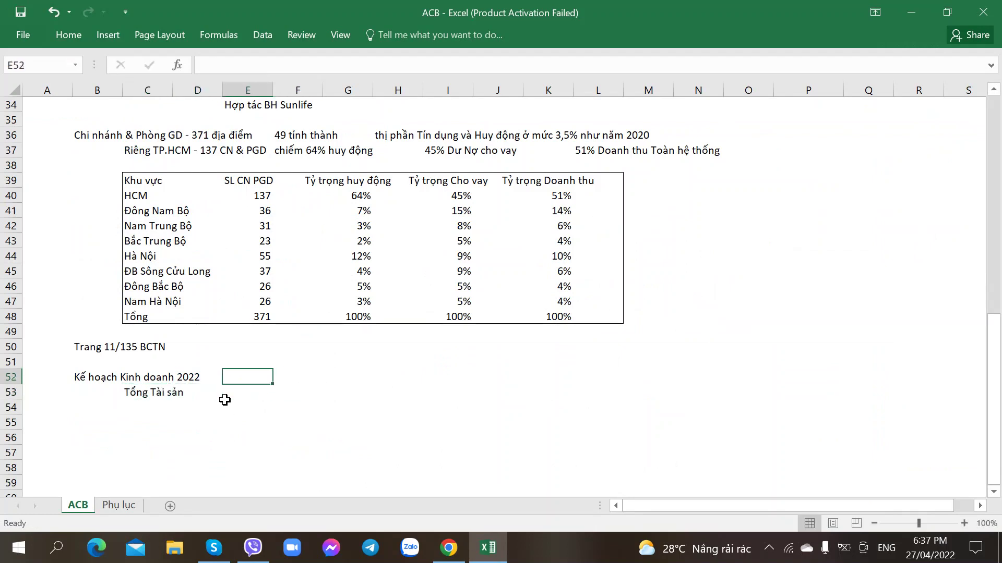
text(Tăng trưởng)
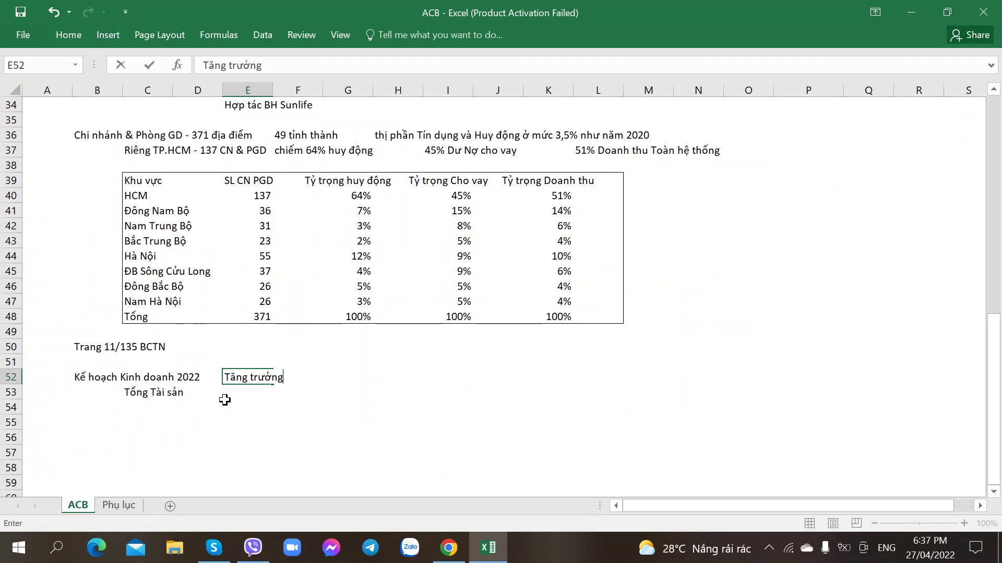
key(Return)
text(11%)
key(Return)
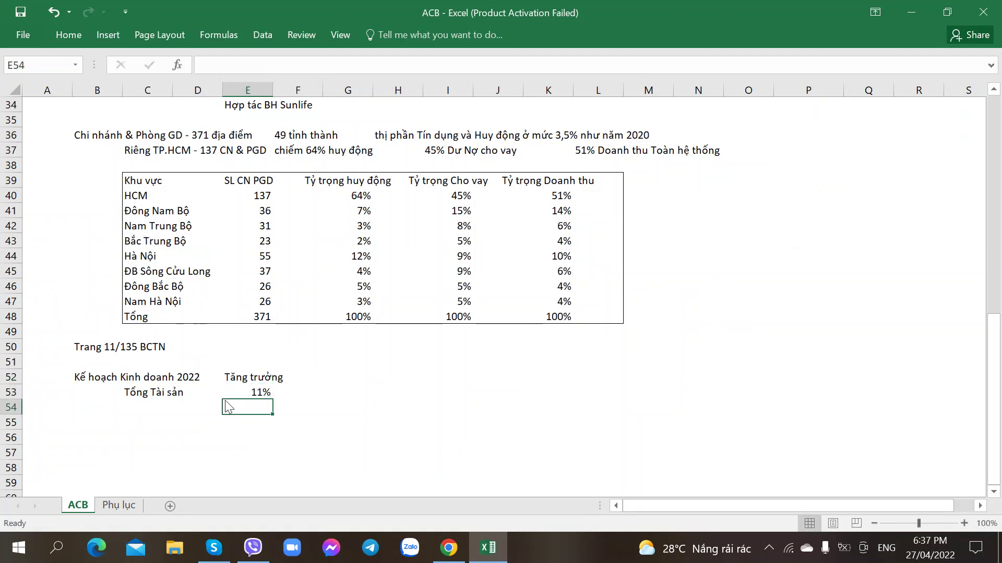
Add the column heading Đạt in cell G52 for the planned amounts.
key(alt+Tab)
key(alt+Tab)
key(Right)
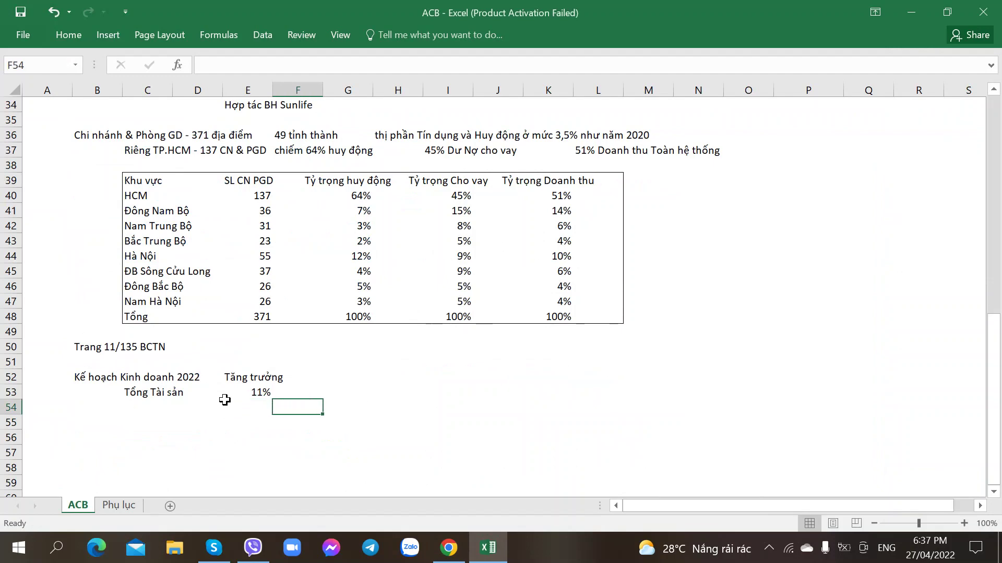
key(Right)
key(Up)
key(Up)
text(D)
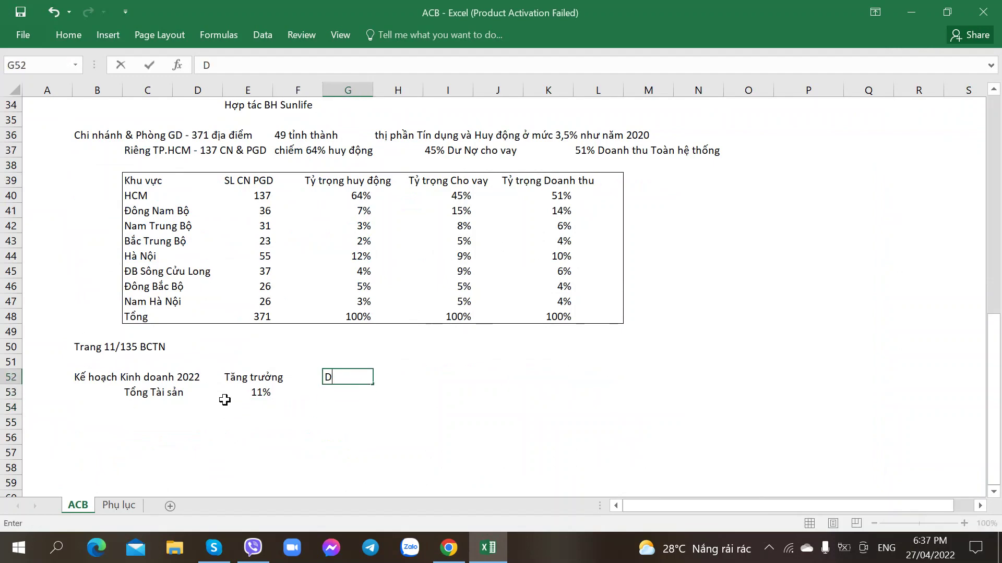
key(Return)
Look up the 2022 total assets target in the annual report and enter 588187 in cell G53.
key(alt+Tab)
key(alt+Tab)
text(5)
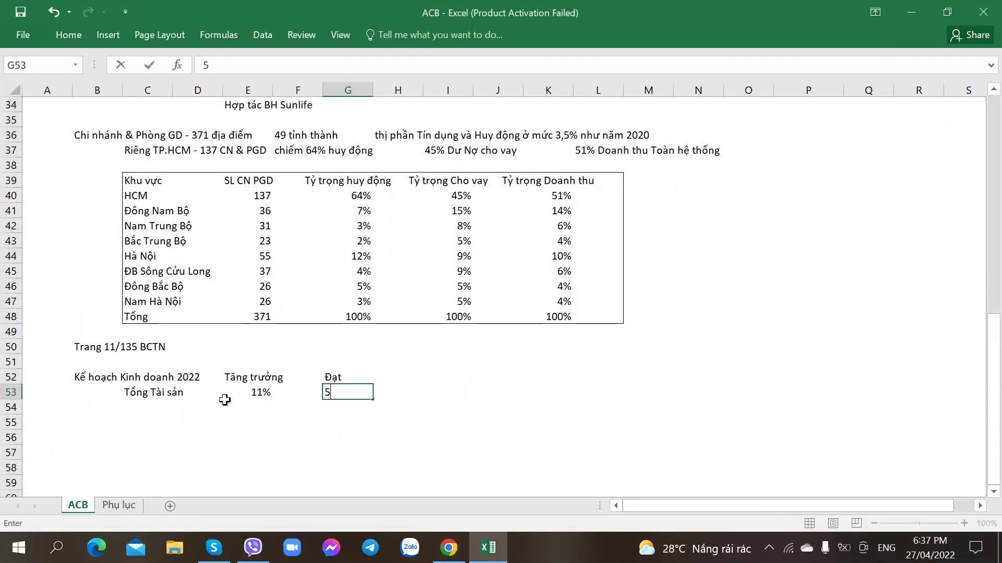
text(588817)
key(BackSpace)
text(87)
key(ctrl+Return)
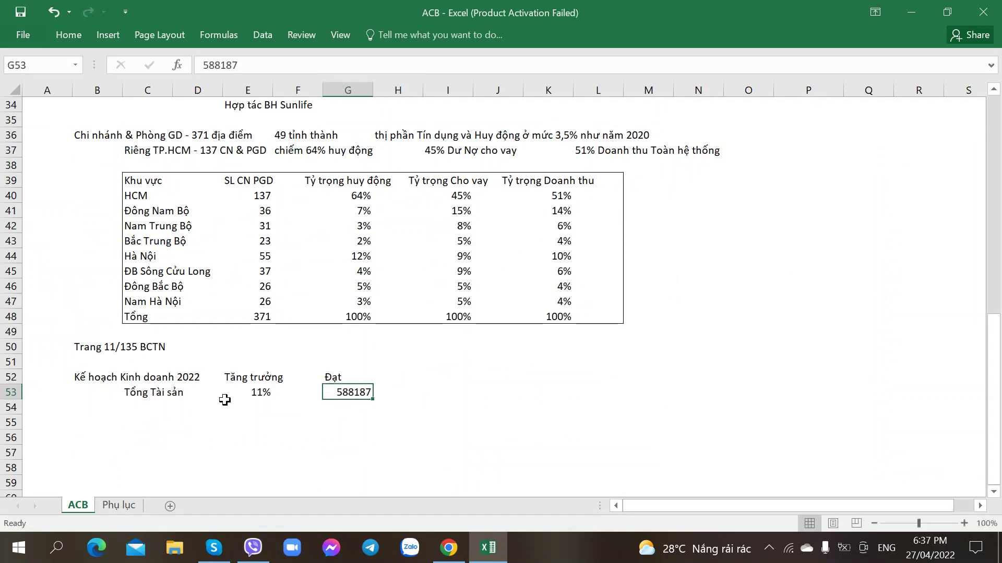
Format cell G53 as a Number with a thousands separator and no decimal places.
key(ctrl+1)
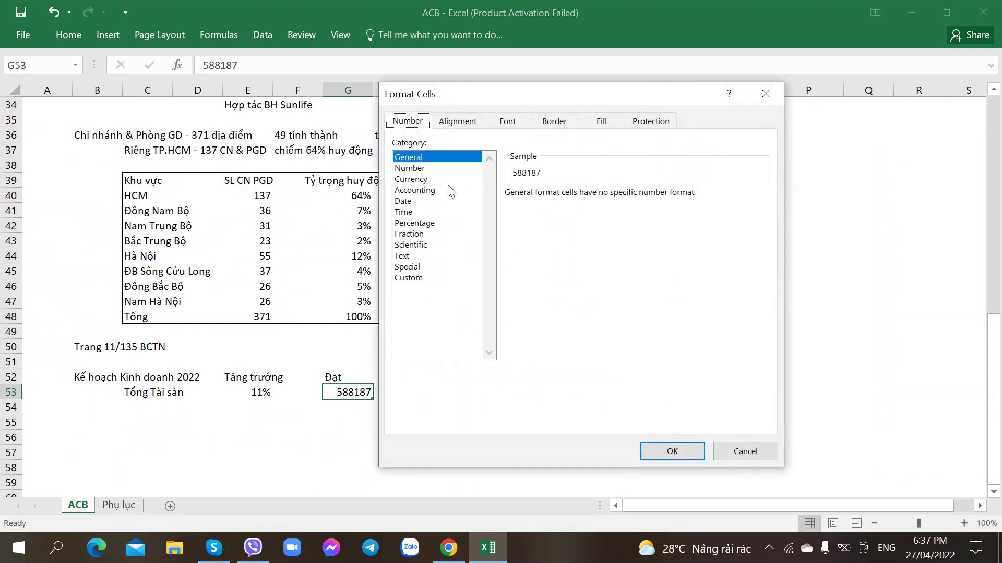
click(425, 168)
click(537, 215)
click(610, 198)
click(668, 452)
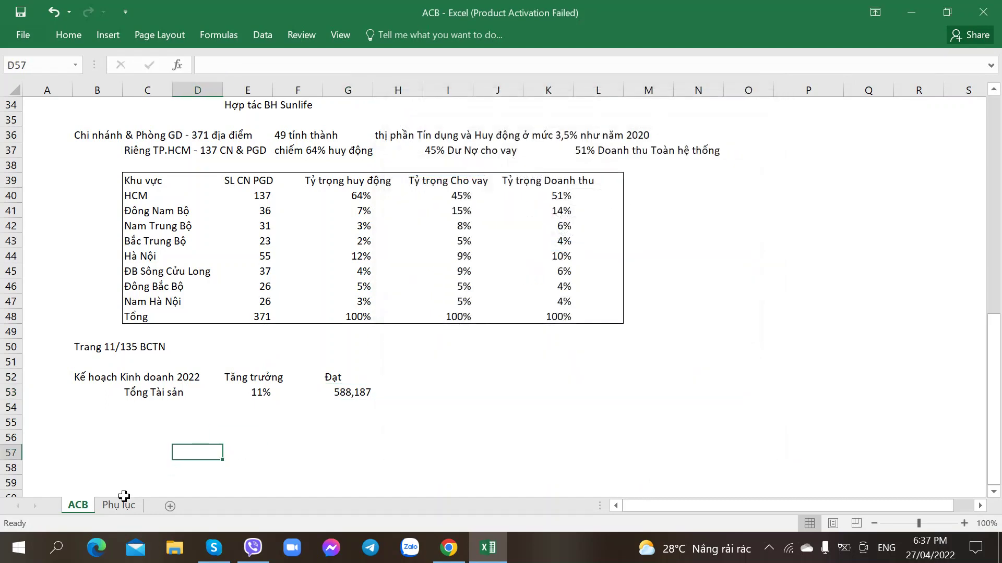
Check ACB's 2021 total assets in cell H24 of the Phụ lục sheet and return to the ACB sheet.
click(123, 506)
click(315, 267)
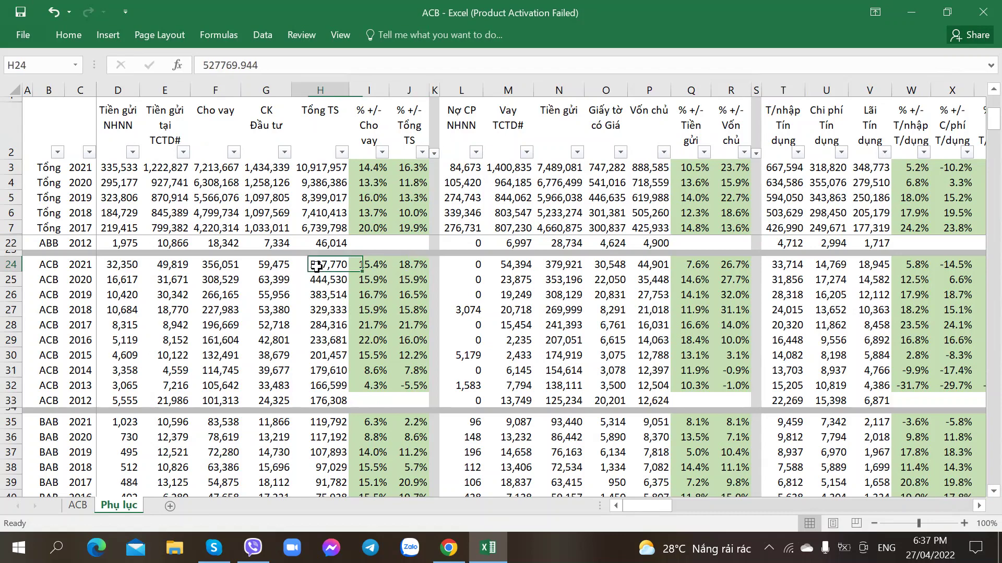
click(78, 506)
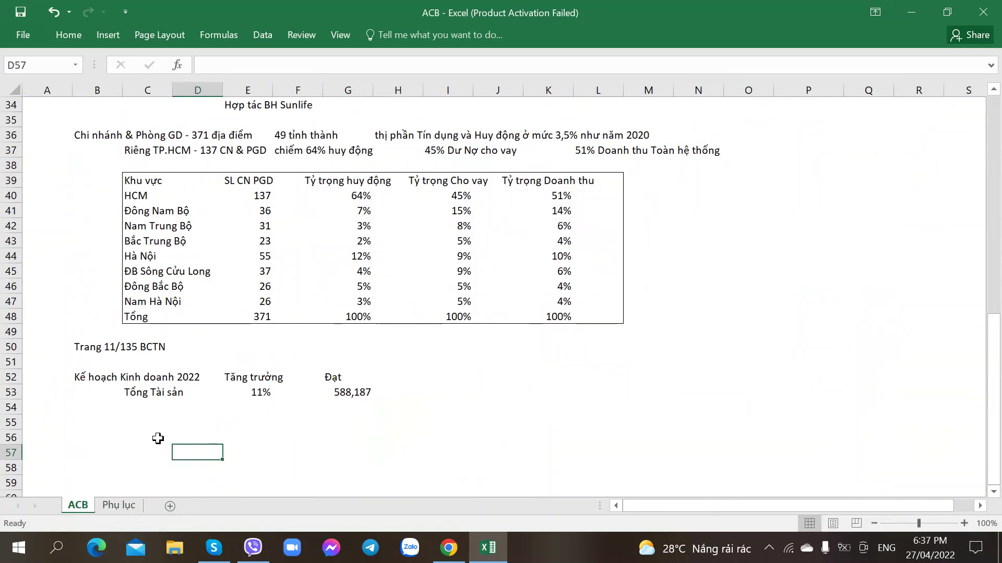
Examine the Q1/2022 balance sheet in Chrome, comparing total assets at 31.3.2022 and 31.12.2021.
key(alt+Tab)
click(740, 6)
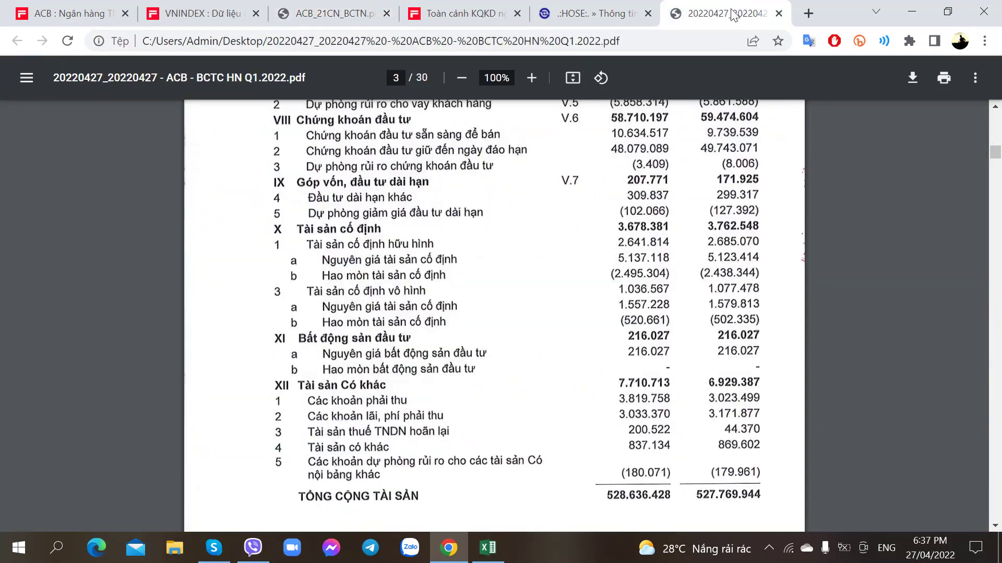
scroll(480, 169, up, 10)
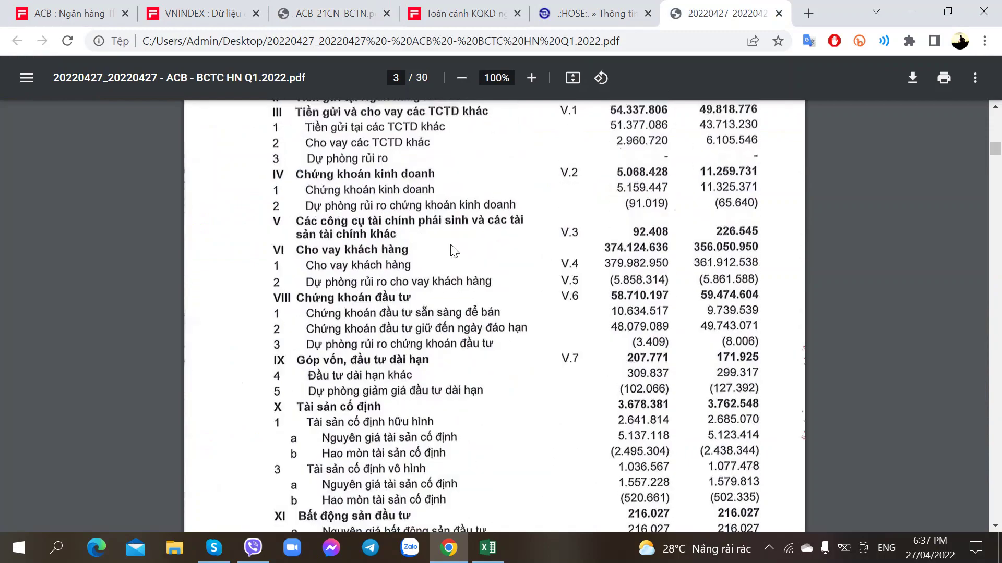
scroll(452, 251, down, 1)
scroll(452, 252, up, 2)
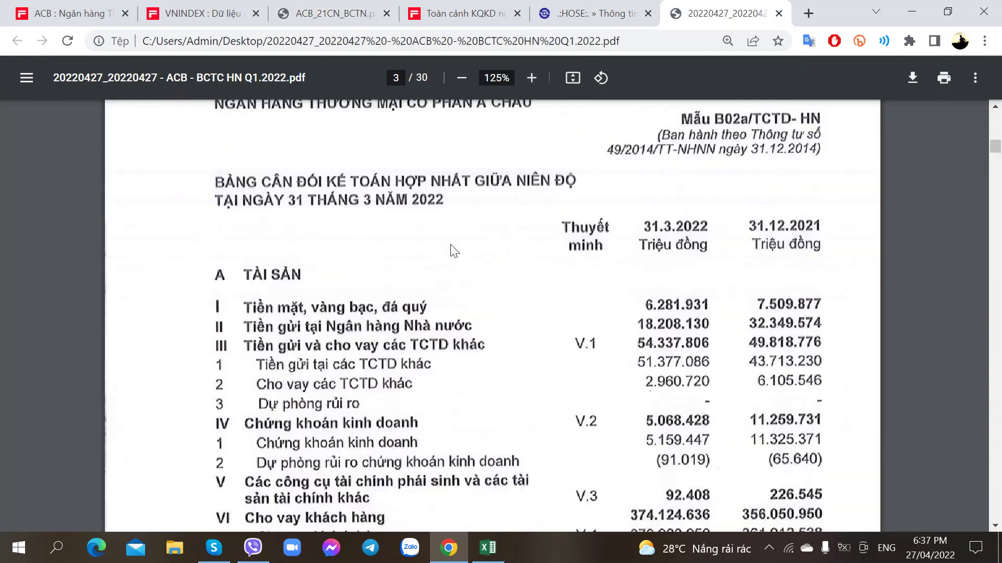
scroll(452, 254, down, 10)
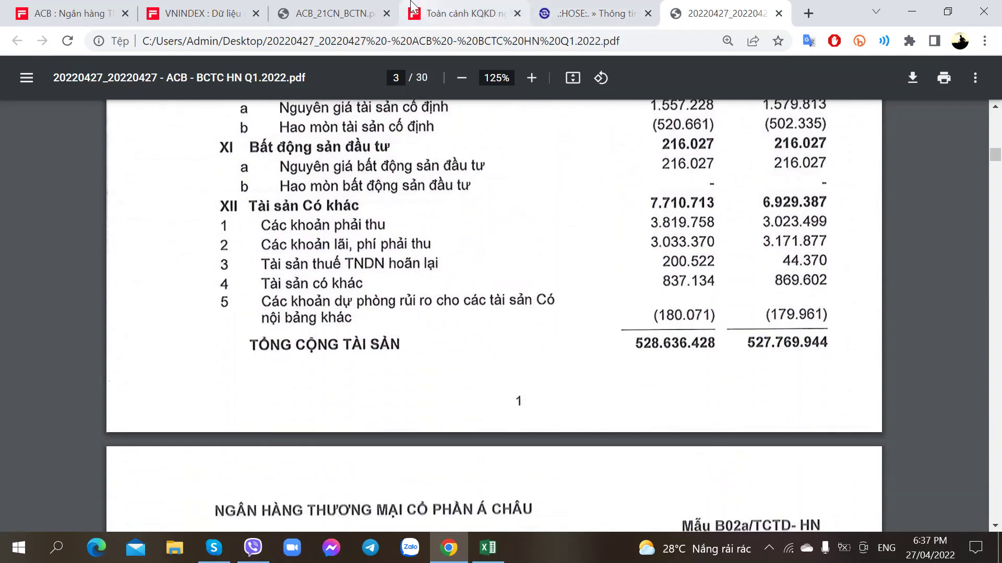
click(386, 3)
click(710, 13)
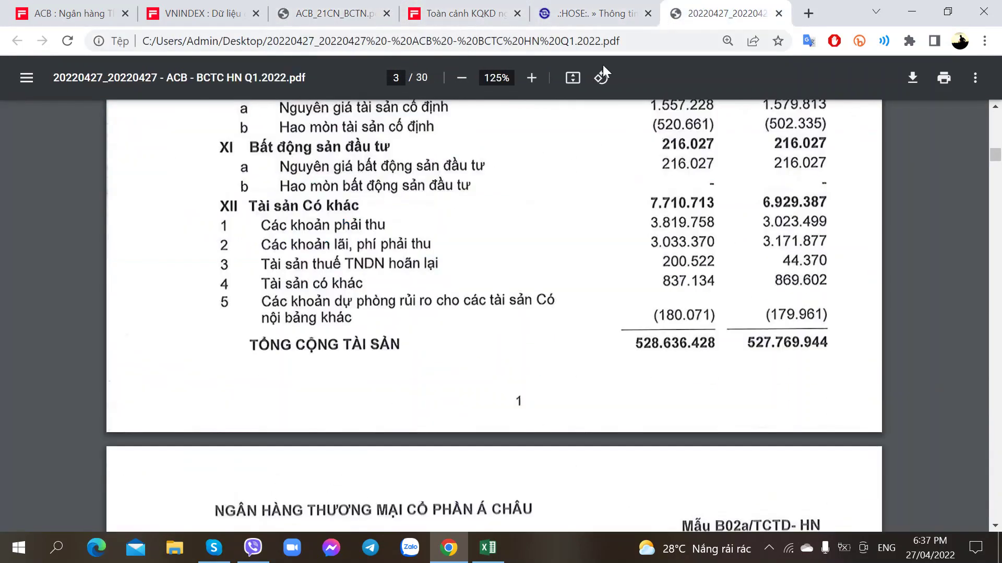
Switch back to Excel and copy ACB's 2021 total assets from cell H24 of the Phụ lục sheet.
key(alt+Tab)
click(448, 389)
key(alt+Tab)
key(alt+Tab)
click(109, 506)
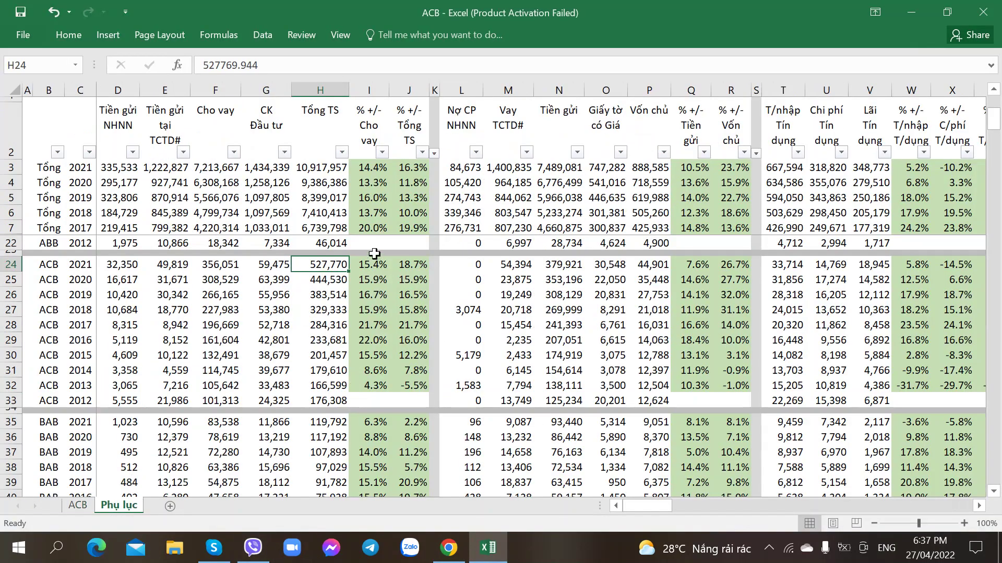
key(ctrl+c)
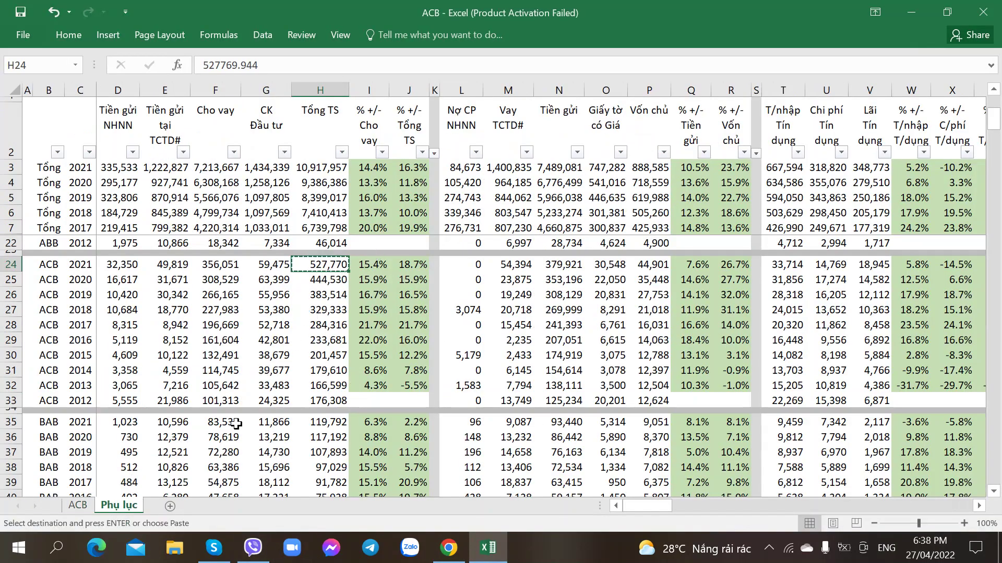
Return to the ACB sheet and enter the column heading 2021 in cell I52.
click(77, 506)
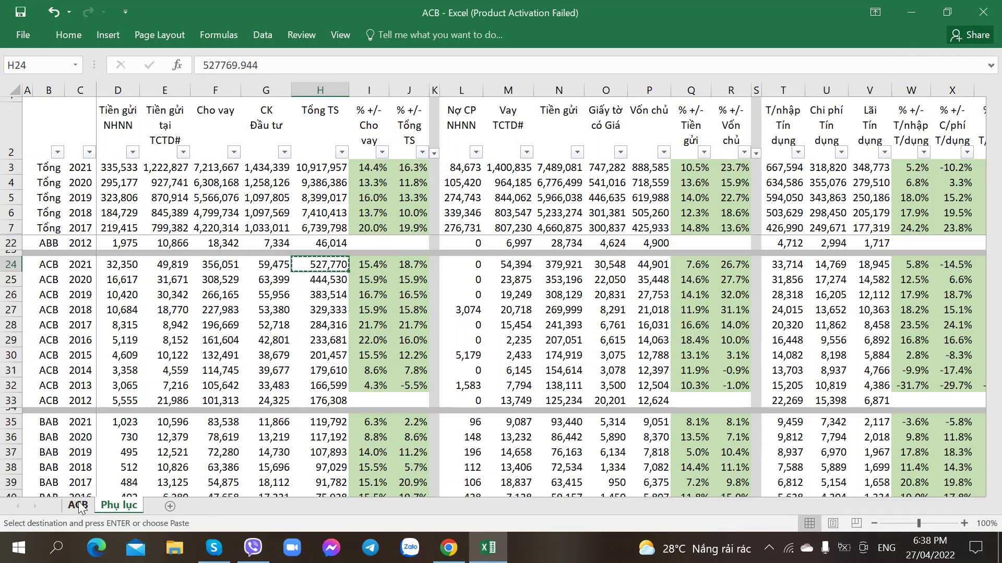
key(Up)
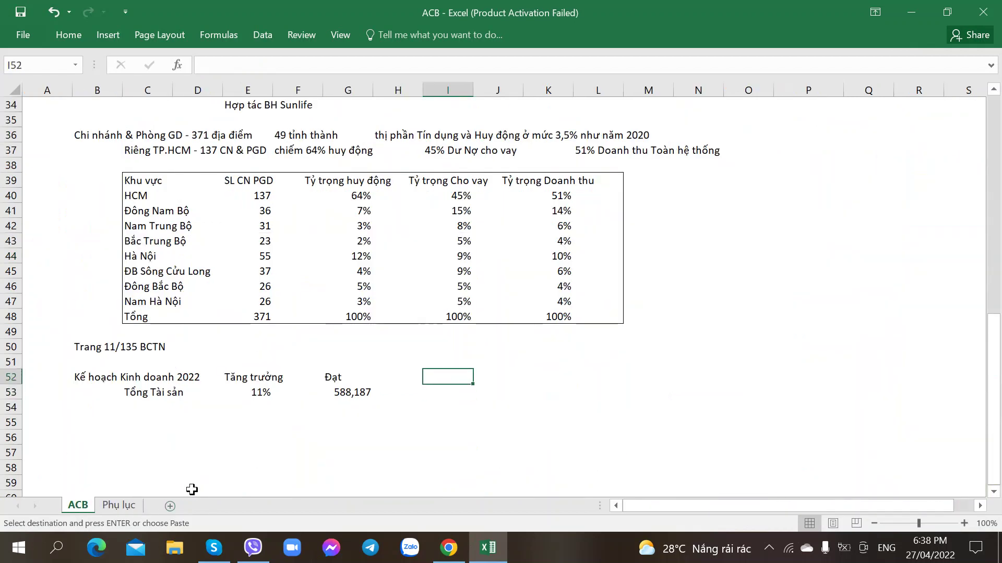
text(2021)
key(Tab)
key(Return)
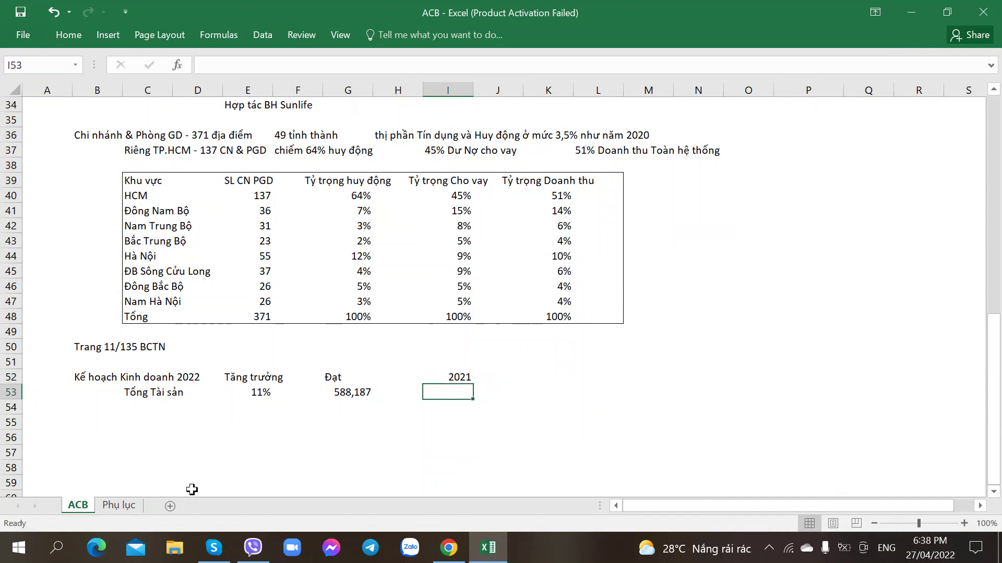
Extend the heading in cell G52 to Đạt 2022.
key(Left)
key(Up)
key(Left)
key(F2)
text(202)
key(Tab)
Enter the 2021 total assets figure 527770 in cell I53.
key(Tab)
key(Down)
text(5277)
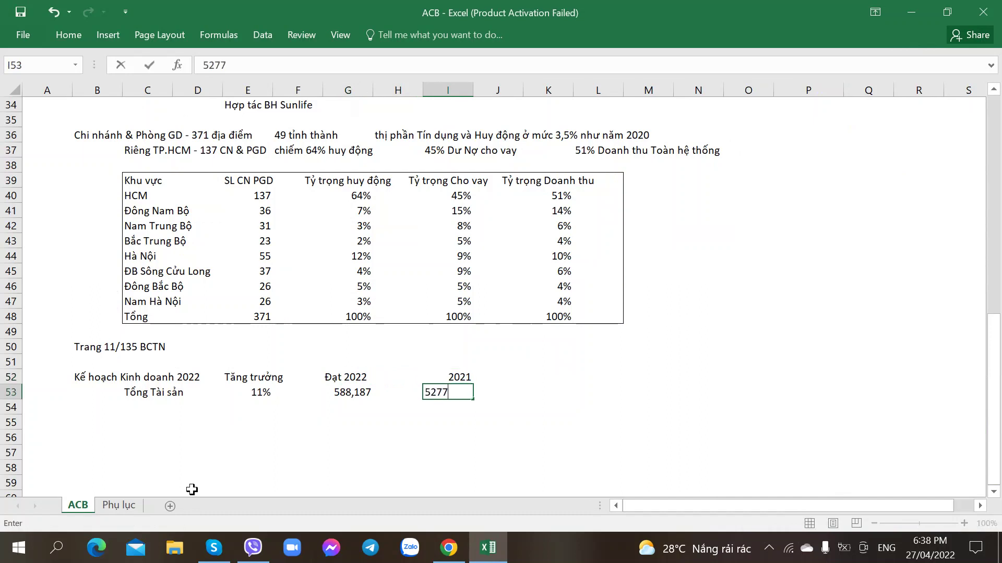
key(Tab)
key(Left)
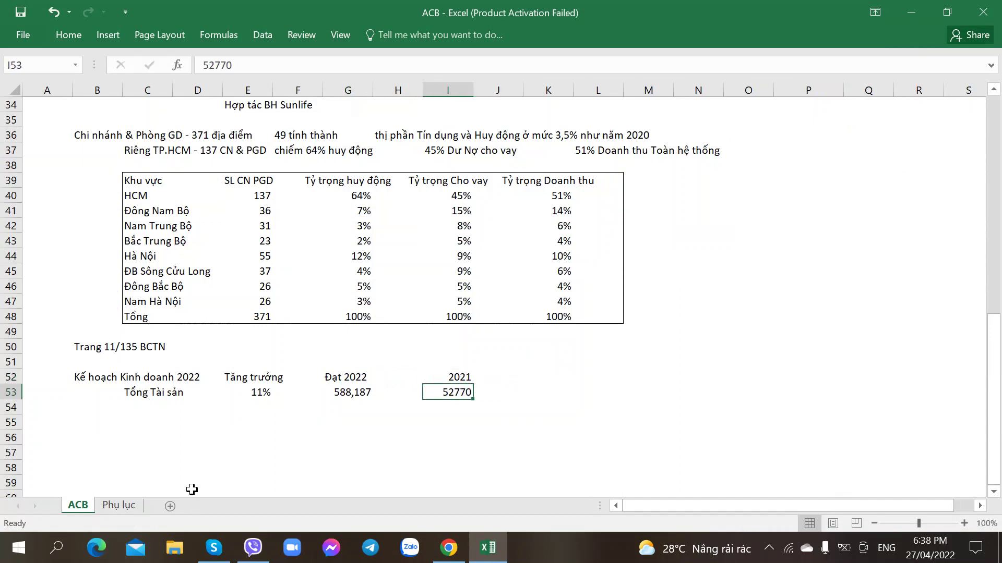
key(F2)
key(Tab)
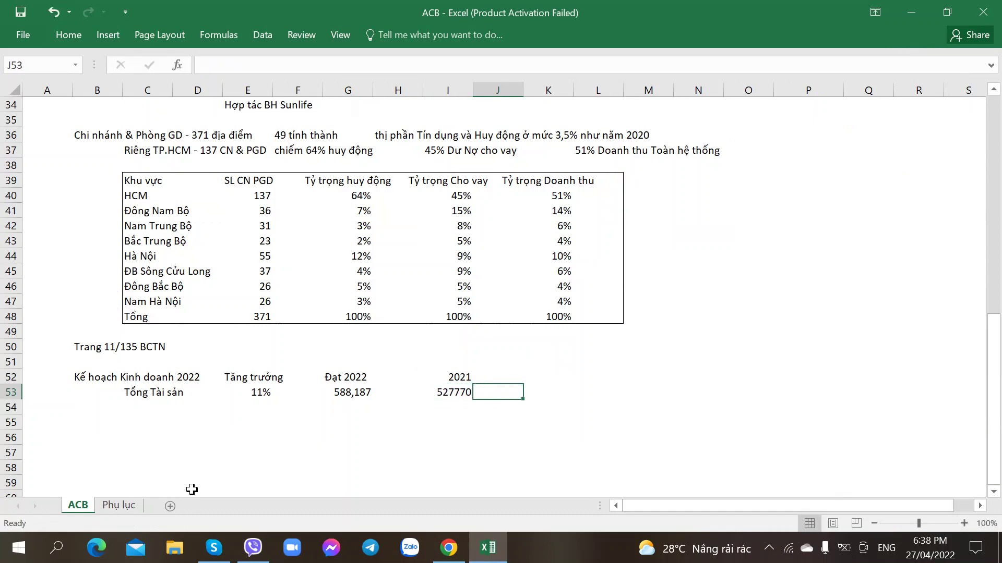
Copy the thousands-separator format of cell G53 onto the 2021 total assets figure in cell I53.
key(Left)
key(Left)
key(Left)
key(ctrl+c)
right_click(440, 392)
key(s)
key(t)
key(Return)
key(Right)
key(Right)
key(Up)
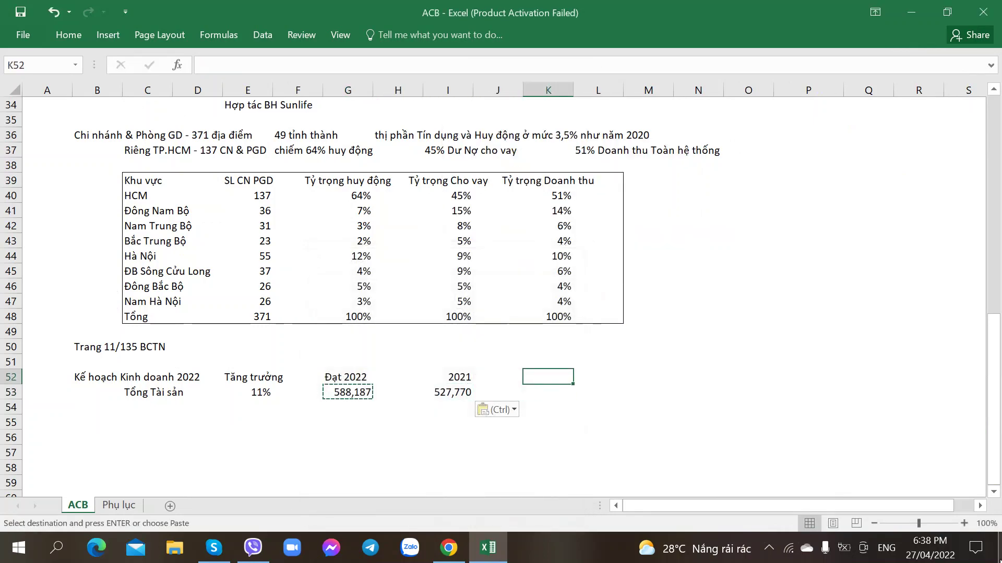
Change the column heading in cell I52 to the text 31/12/2021.
click(452, 375)
key(F2)
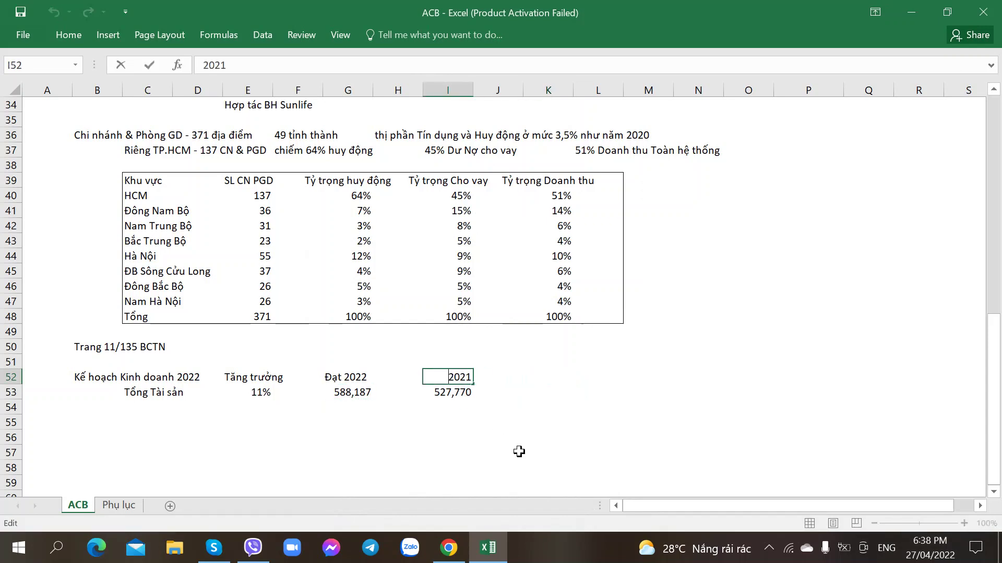
text('31/12/)
key(ctrl+Return)
key(Left)
key(Left)
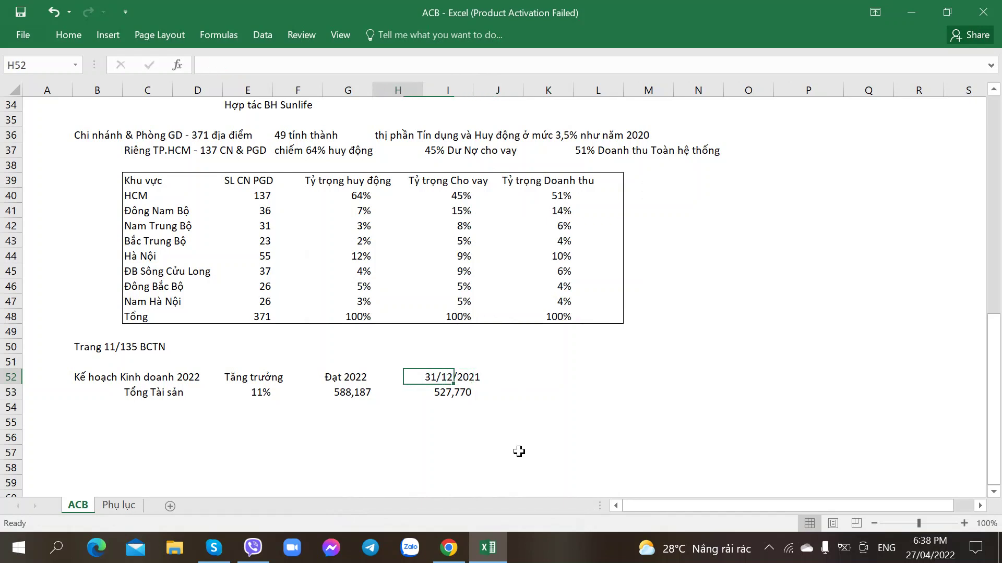
key(F2)
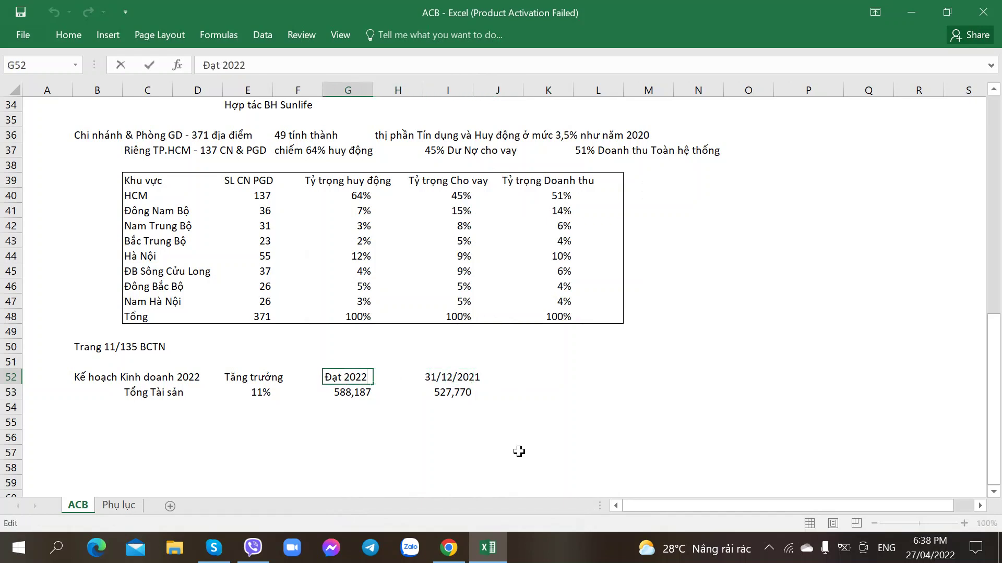
key(shift+Home)
key(Escape)
key(Up)
text(KH 202)
key(BackSpace)
key(BackSpace)
key(BackSpace)
key(BackSpace)
key(BackSpace)
key(BackSpace)
key(Right)
Copy the date heading from cell I52 into G52 and change it to 31/12/2022.
key(Down)
key(Left)
key(Right)
key(Right)
key(ctrl+c)
key(Left)
key(Left)
key(ctrl+v)
key(F2)
key(BackSpace)
text(2)
key(Tab)
Enter the column heading 31/03/2022 as text in cell K52.
key(Tab)
key(Tab)
key(Tab)
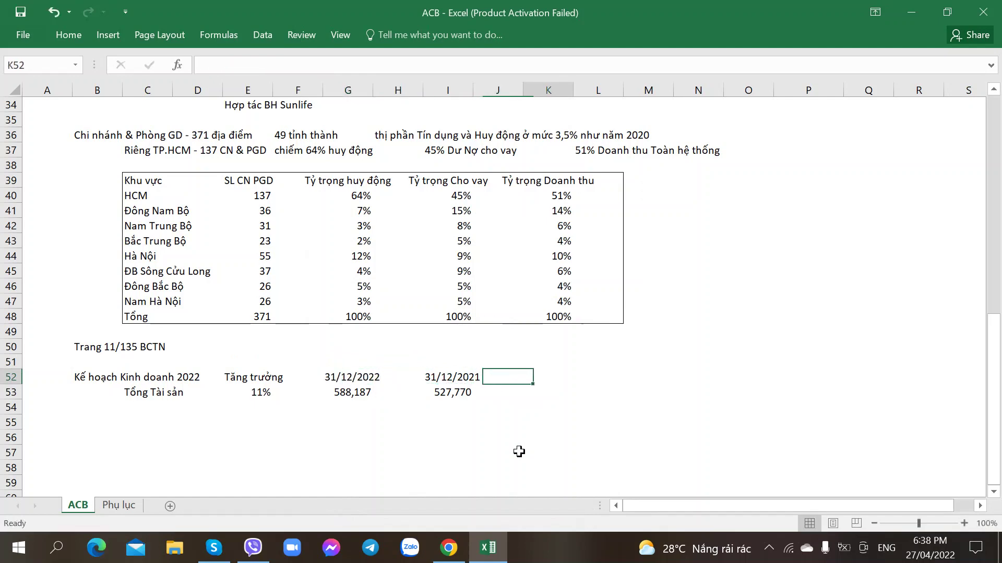
key(Left)
key(Left)
key(ctrl+c)
key(Right)
key(Right)
key(alt+Tab)
key(alt+Tab)
text(')
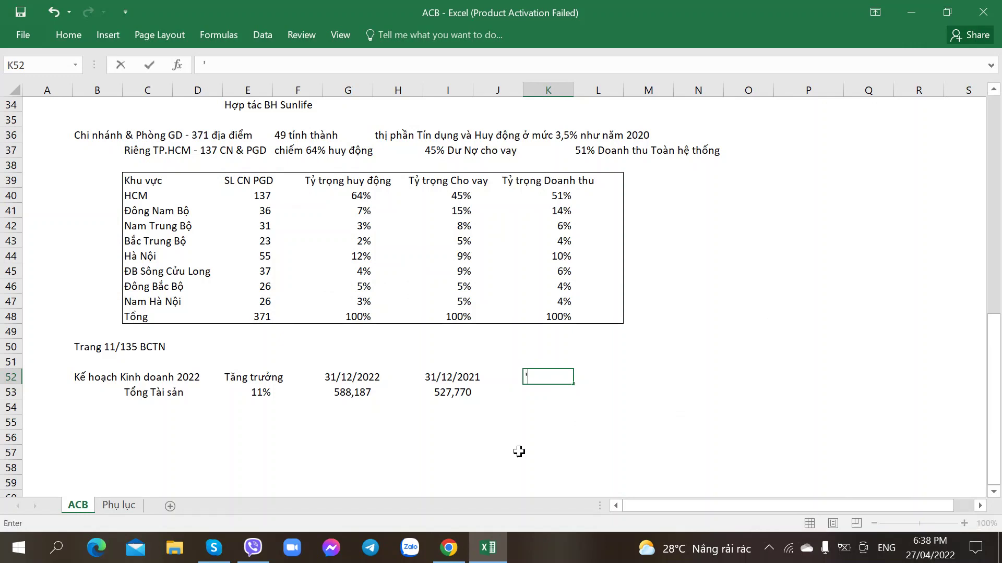
text(31/1203/2022)
key(Return)
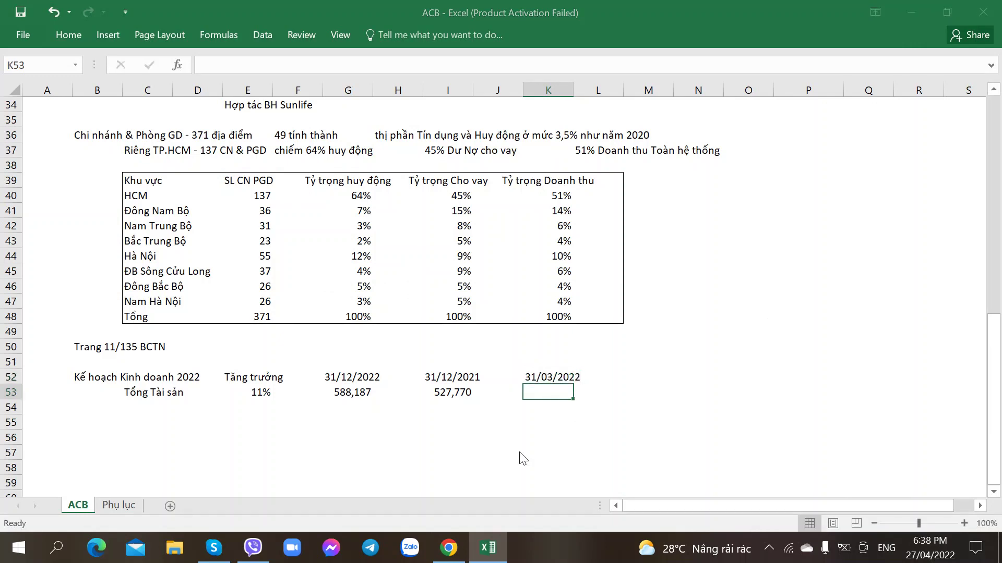
Check total assets in the Q1 2022 report and enter 528636 in cell K53.
key(alt+Tab)
key(alt+Tab)
text(52)
key(alt+Tab)
key(alt+Tab)
text(8636)
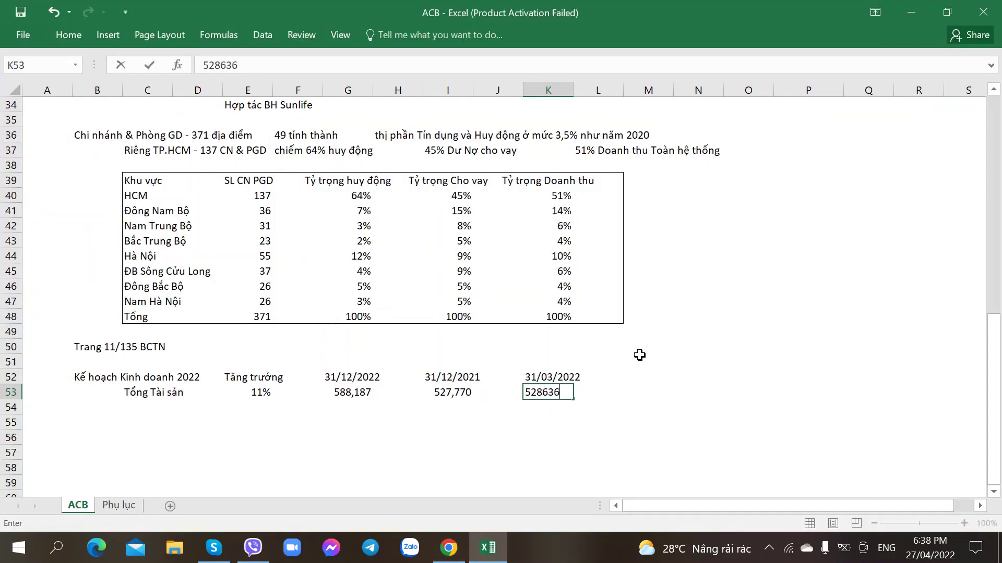
key(Tab)
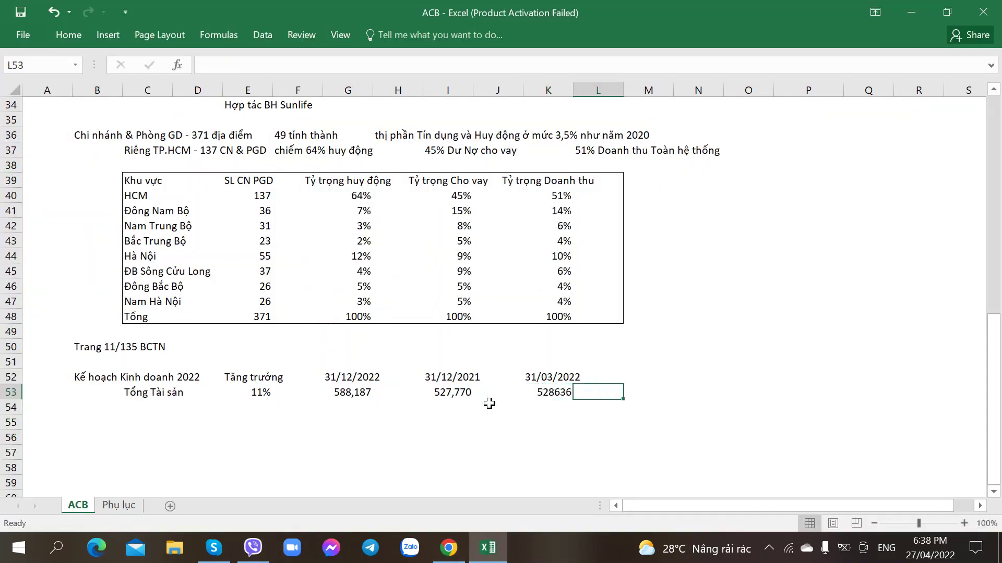
Paste only the formatting of cell I53 onto the total assets figure in K53, then select cell C54.
click(453, 392)
key(ctrl+c)
right_click(538, 397)
click(589, 151)
click(414, 349)
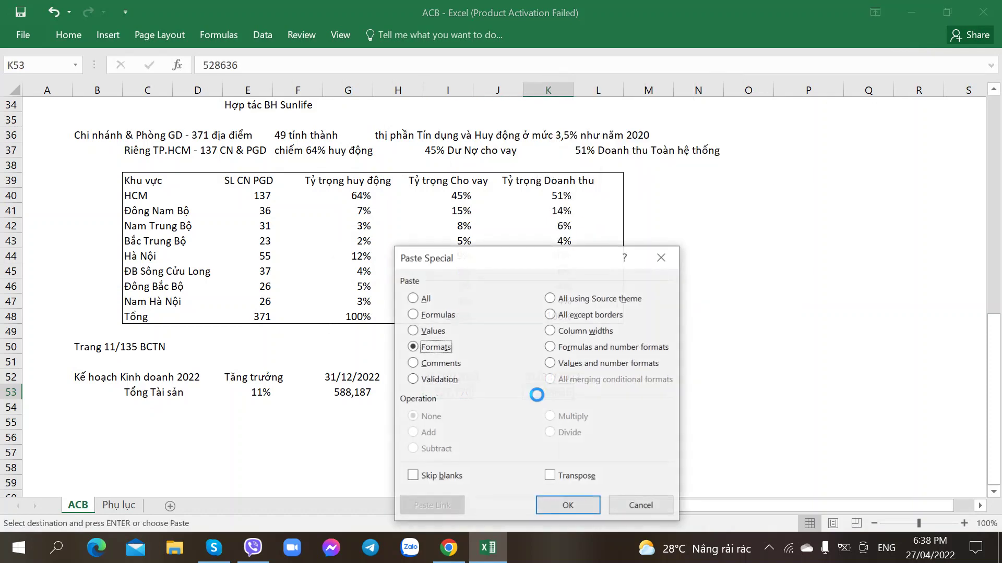
click(570, 506)
click(242, 396)
click(145, 401)
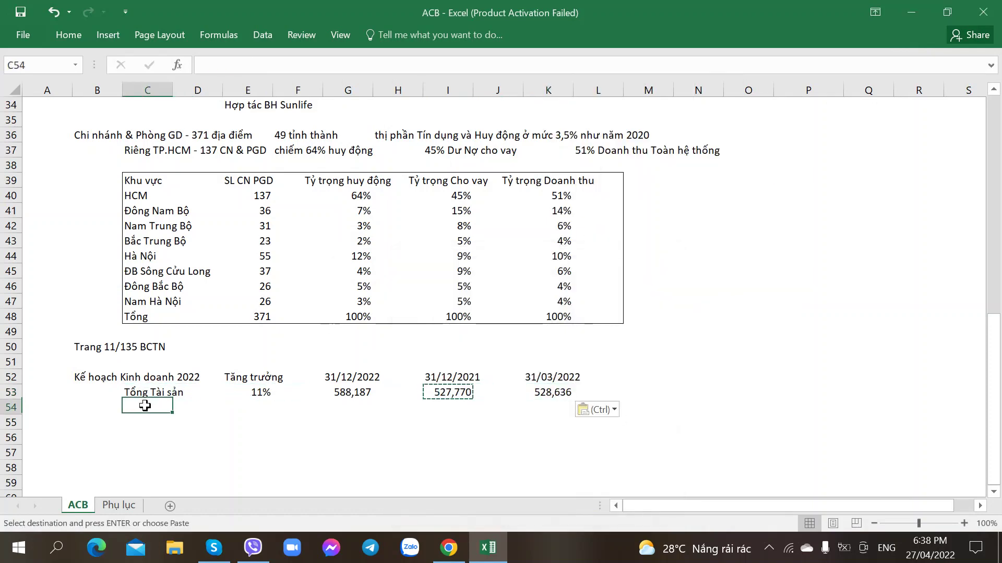
Switch to Chrome and skim the CafeF overview article on banks' first-quarter 2022 results from end to end.
key(alt+Tab)
click(459, 13)
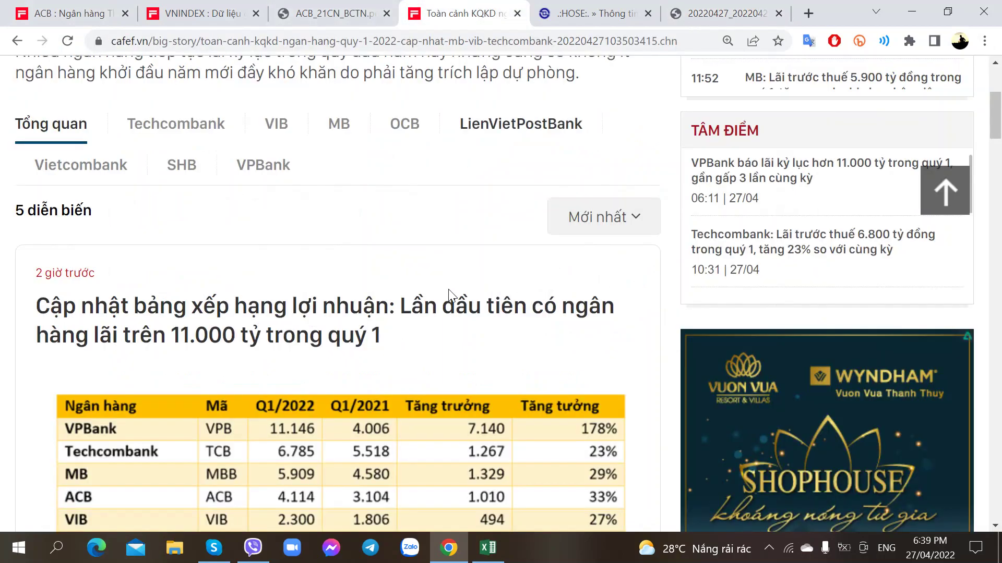
scroll(430, 342, down, 3)
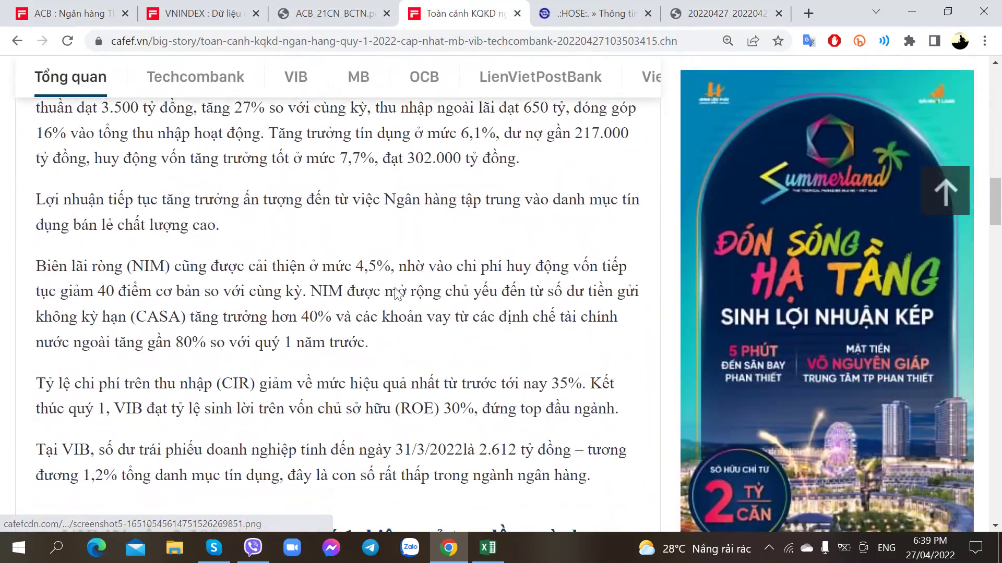
click(190, 83)
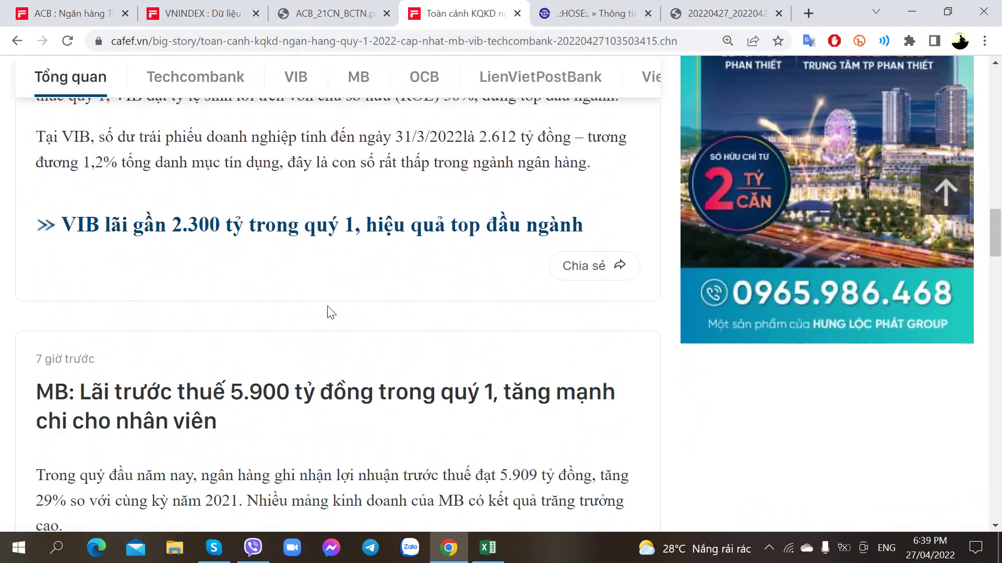
scroll(330, 311, down, 20)
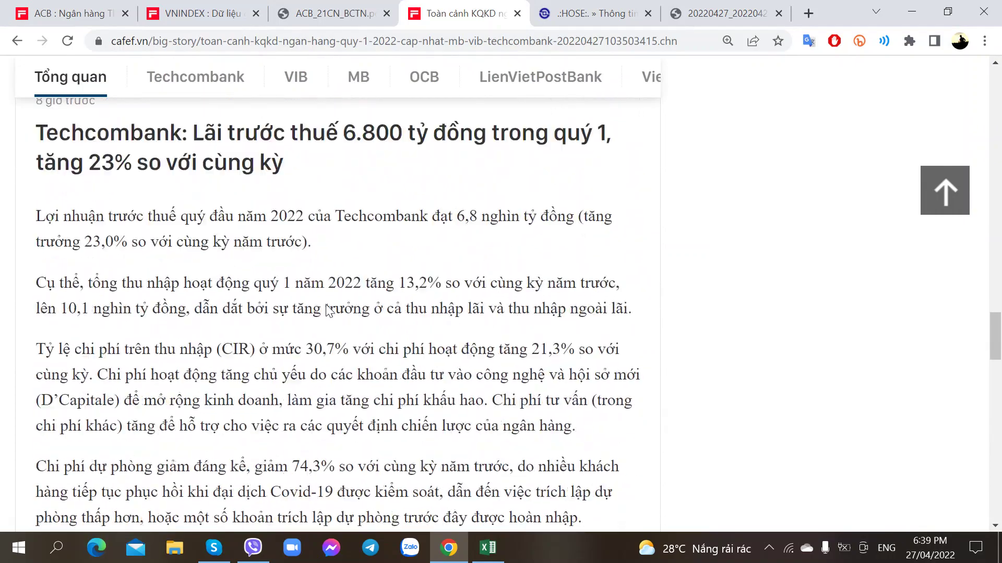
scroll(326, 305, down, 10)
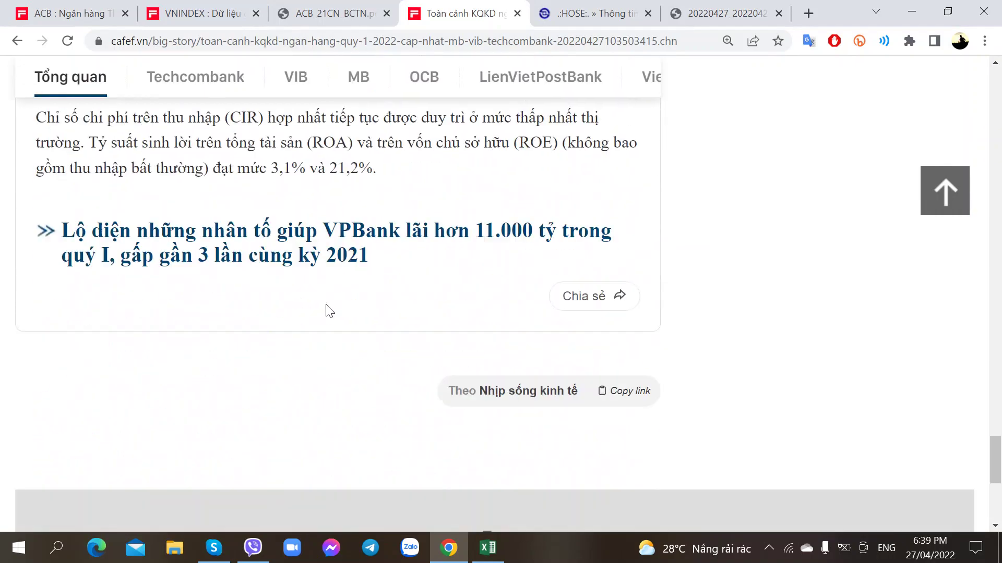
scroll(325, 303, up, 15)
scroll(324, 300, up, 20)
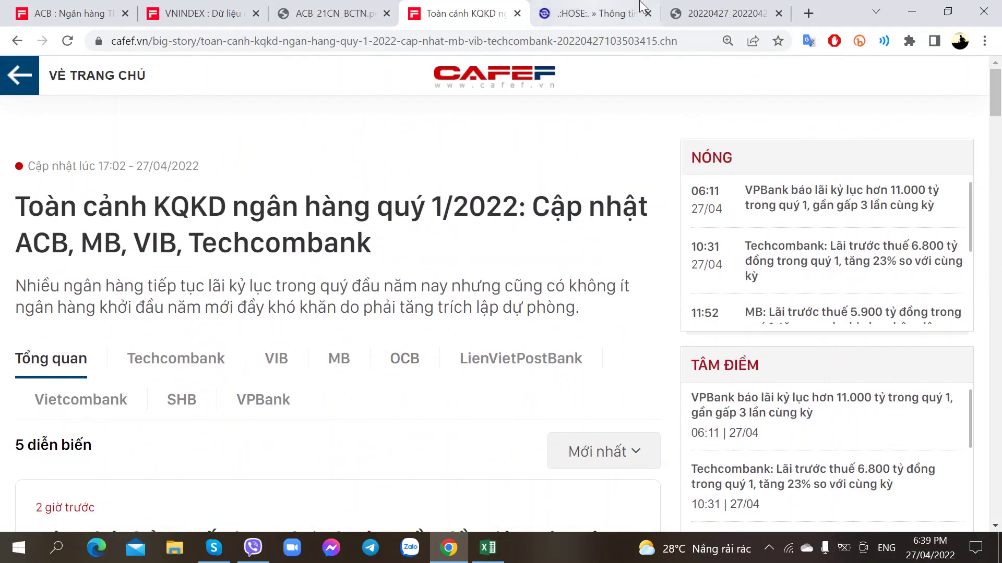
Open ACB's consolidated Q1 2022 financial report and examine the asset items at 31.3.2022 against 31.12.2021.
click(710, 16)
scroll(382, 269, up, 10)
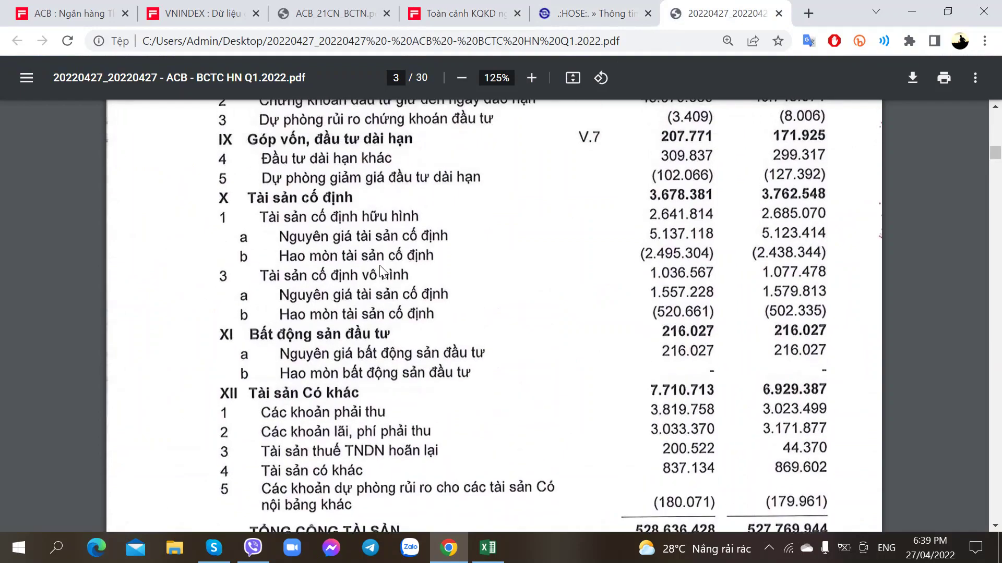
scroll(380, 265, up, 6)
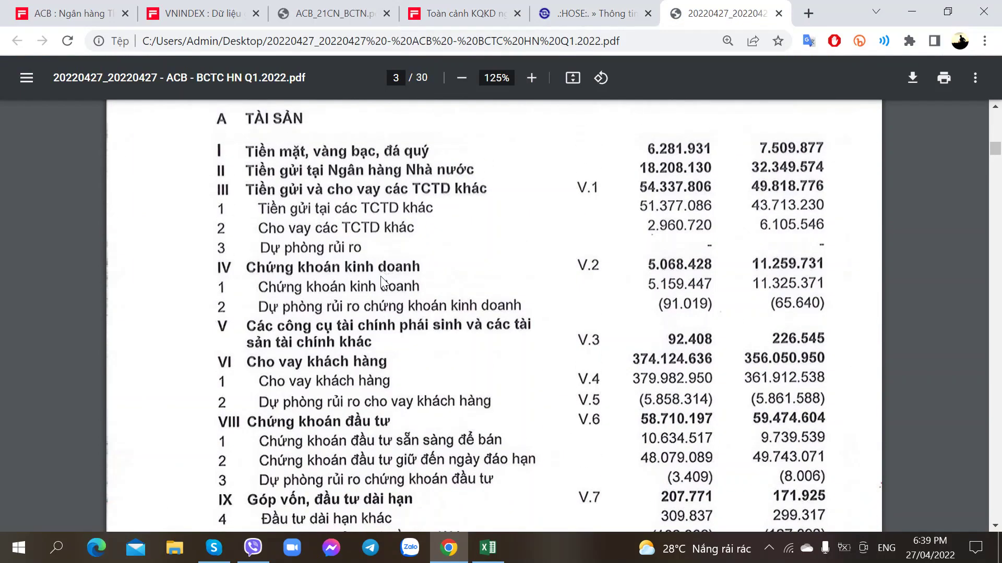
scroll(381, 262, down, 6)
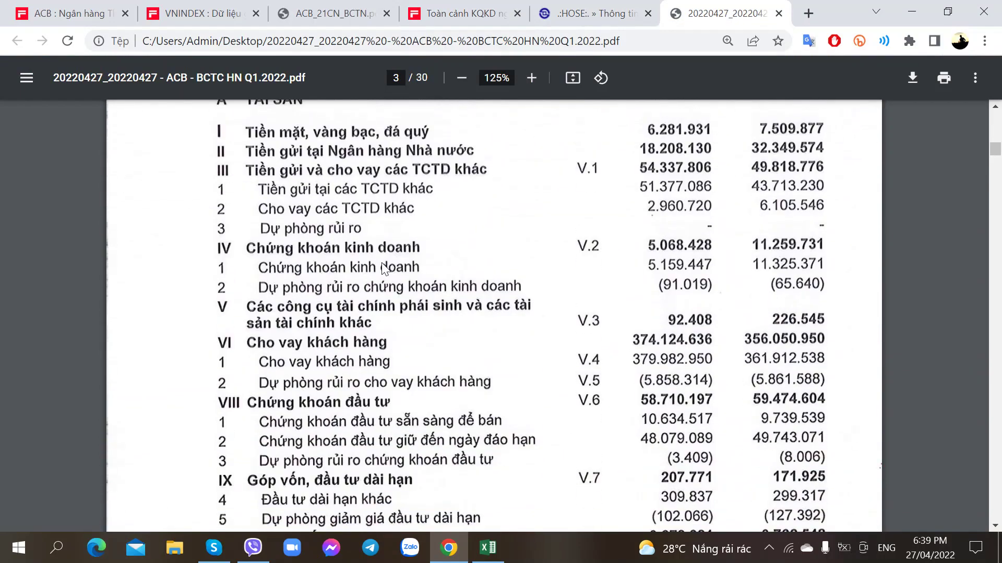
scroll(382, 269, up, 3)
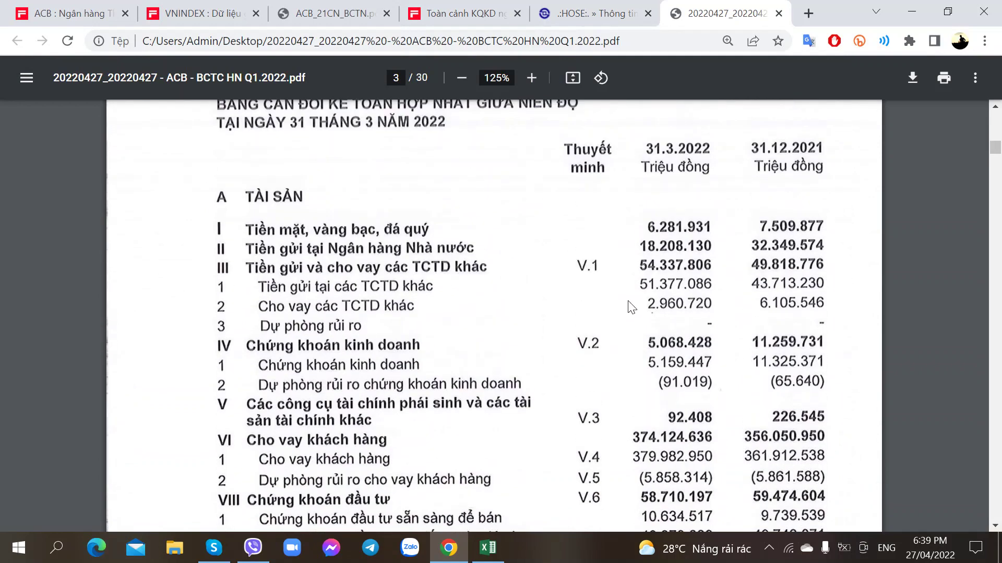
scroll(631, 307, down, 2)
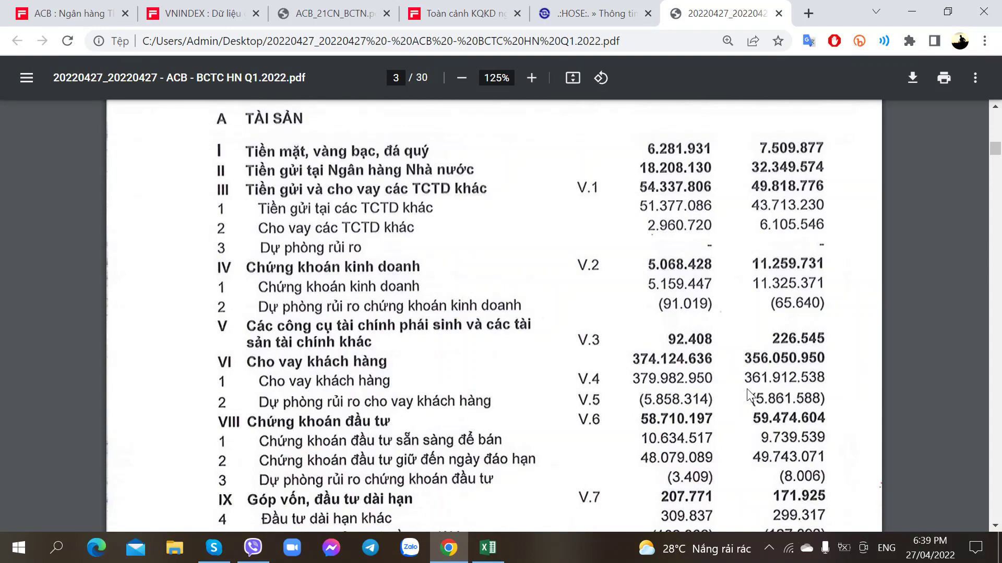
scroll(750, 395, down, 1)
scroll(751, 395, down, 2)
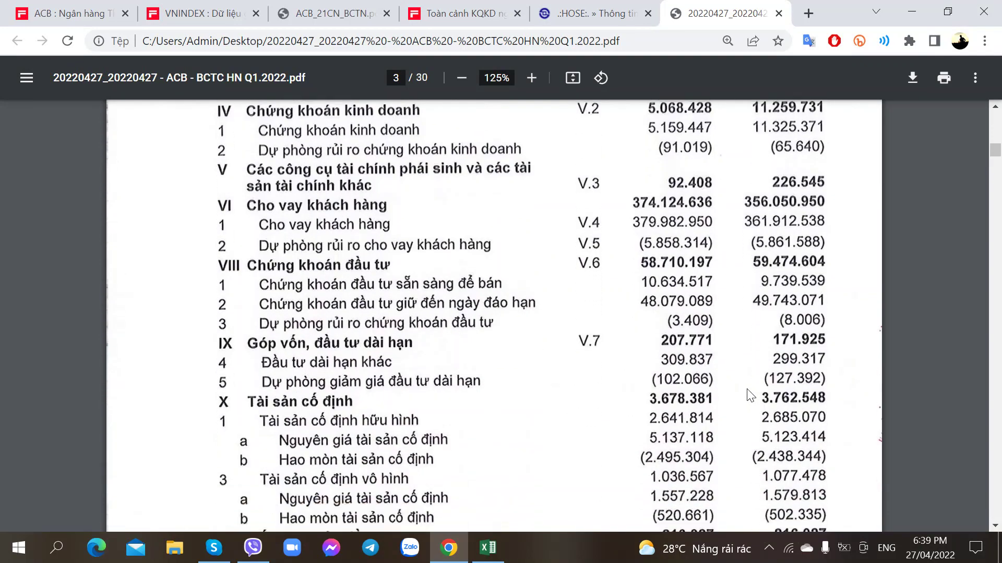
scroll(751, 394, down, 3)
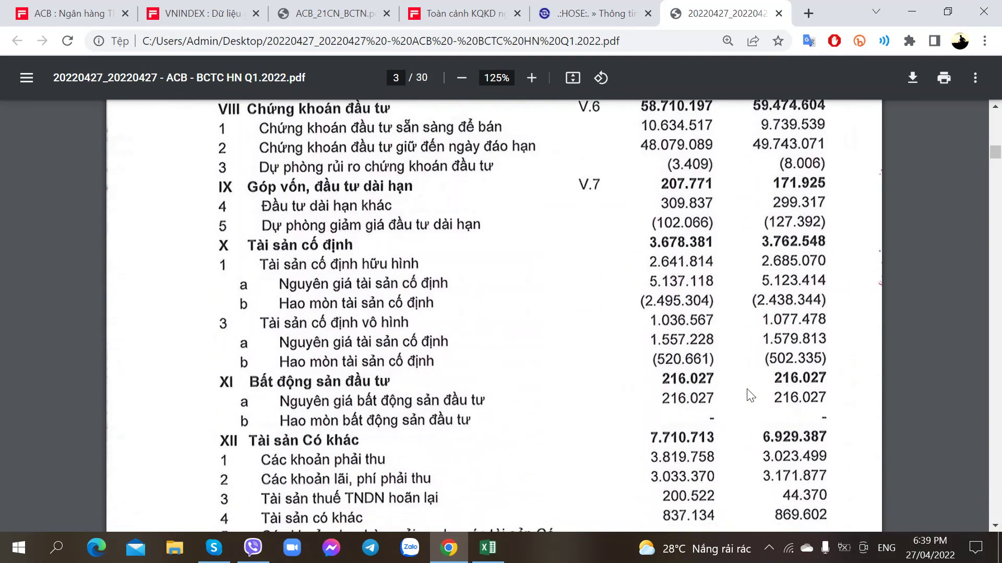
scroll(750, 395, down, 3)
Review customer loans and total assets on the balance sheet again and continue to the liabilities and equity page.
scroll(750, 395, up, 8)
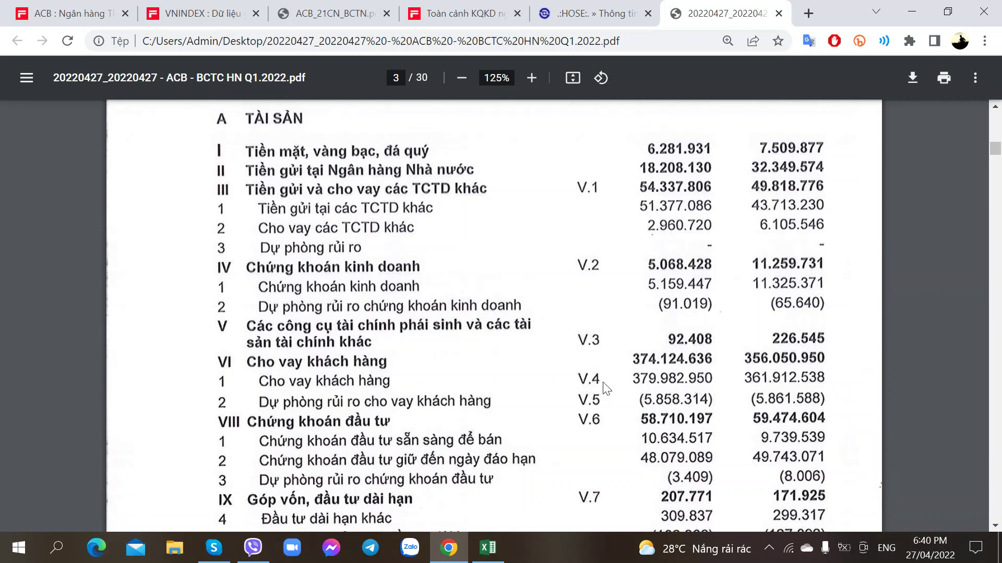
scroll(592, 395, down, 2)
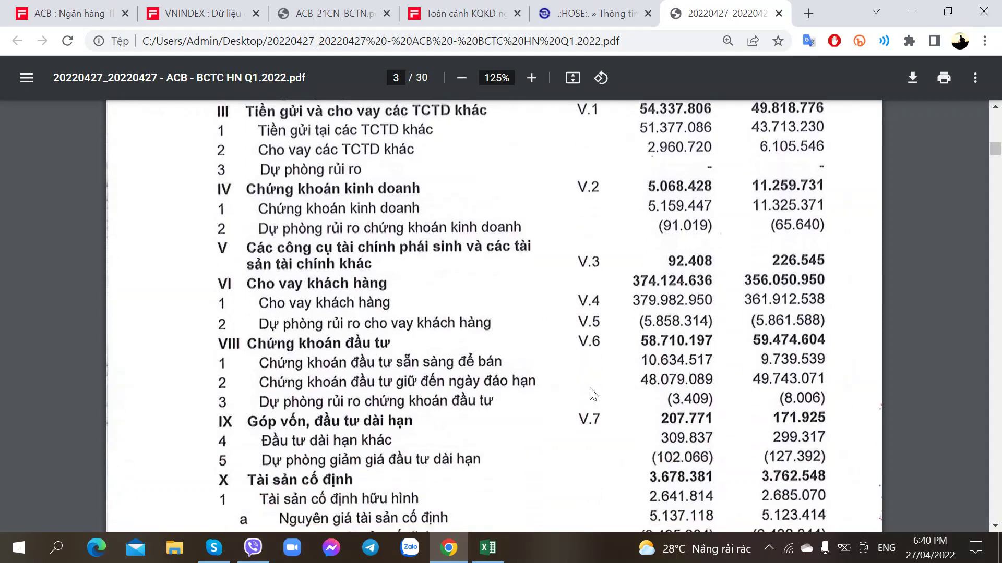
scroll(592, 395, up, 6)
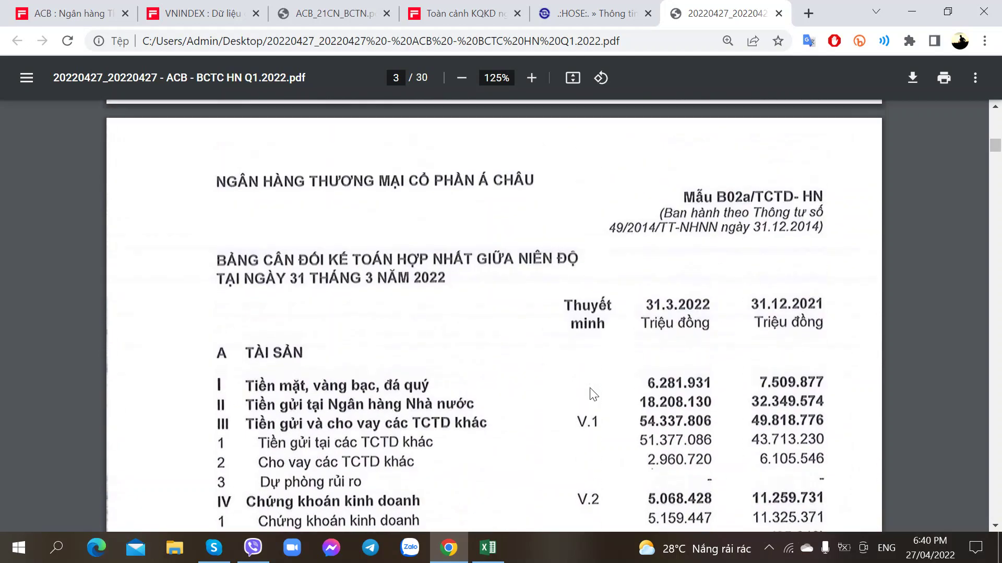
scroll(592, 395, down, 2)
scroll(679, 379, down, 2)
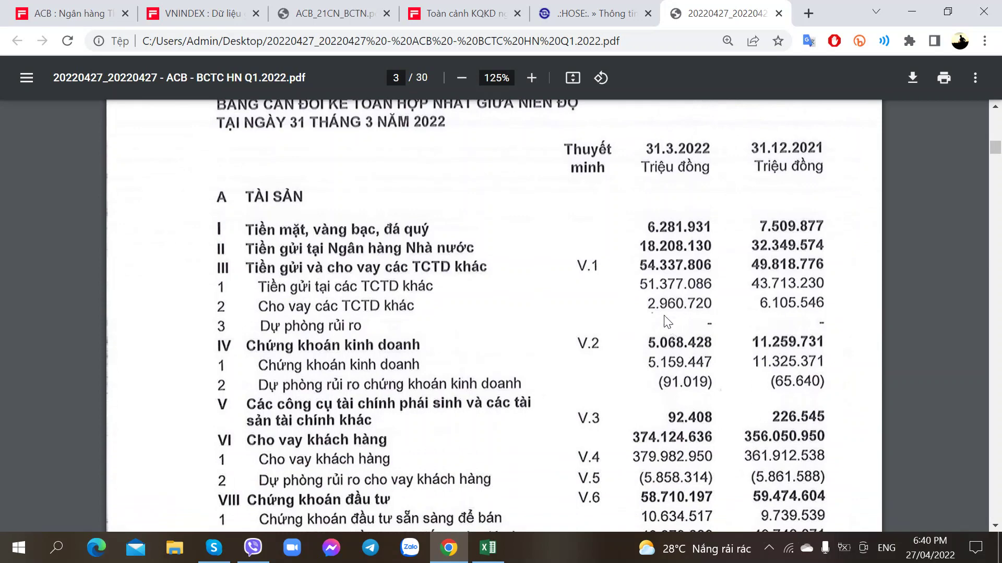
scroll(665, 313, down, 2)
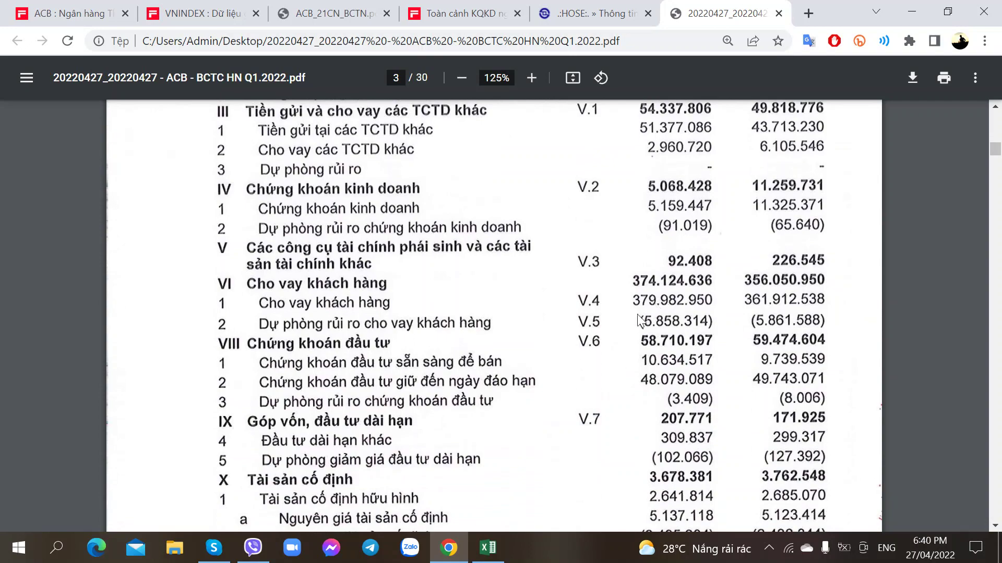
scroll(612, 404, down, 15)
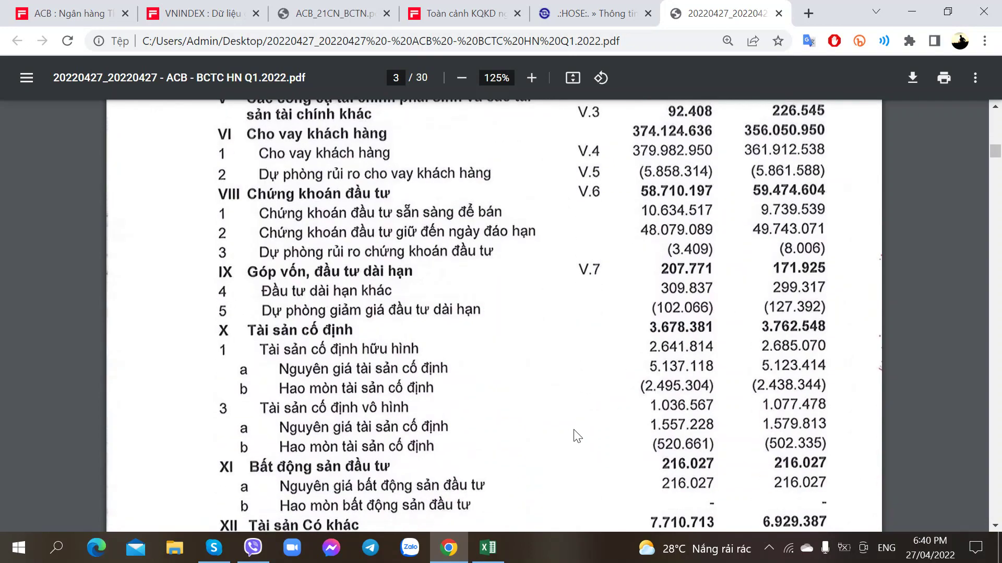
scroll(574, 434, up, 5)
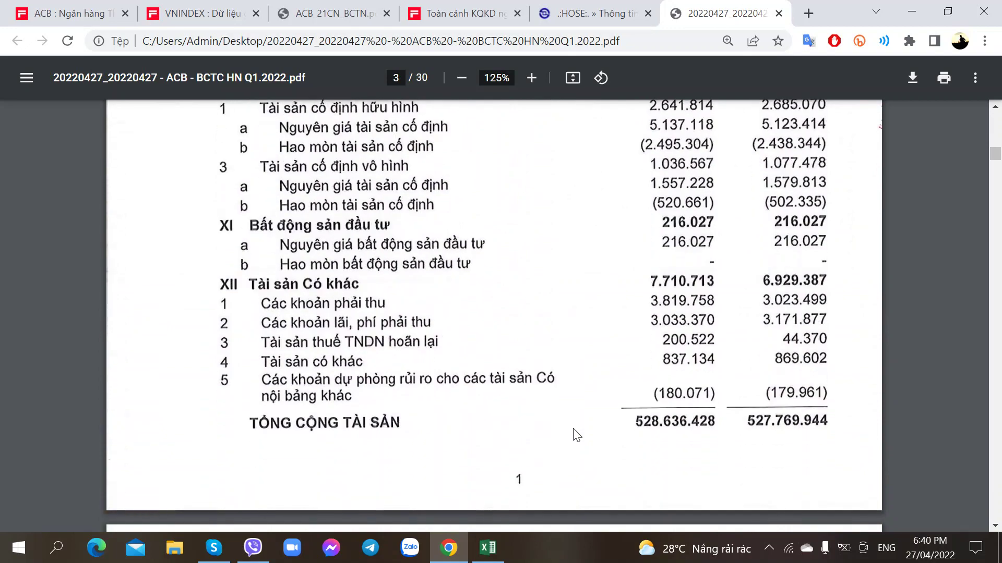
scroll(577, 434, up, 6)
scroll(576, 434, down, 17)
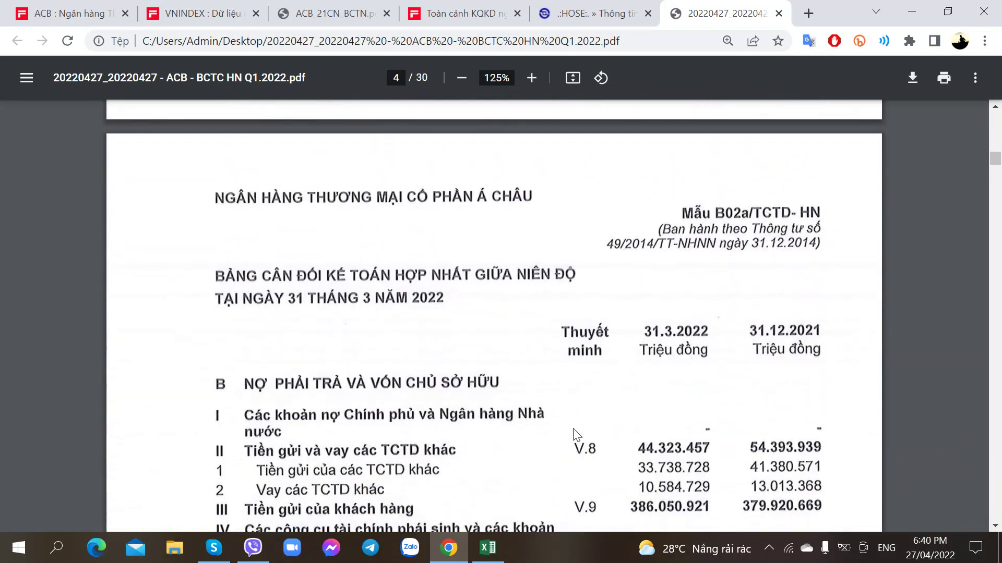
scroll(577, 434, down, 1)
Check the 2022 targets in ACB's annual report in Chrome, then add a "Tiền gửi KH" row in Excel row 54 with 11% growth.
key(alt+Tab)
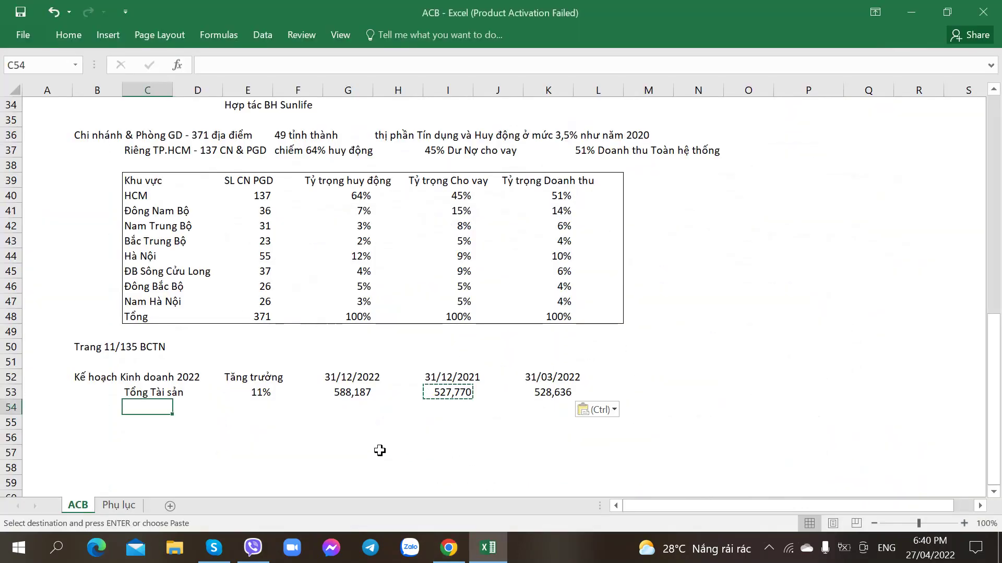
key(alt+Tab)
click(303, 13)
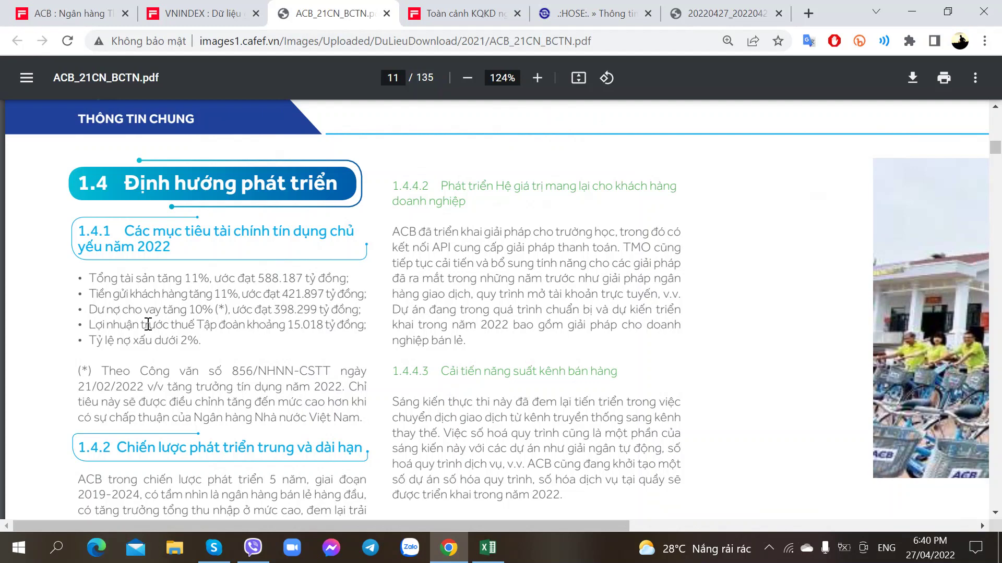
key(alt+Tab)
text(Tiền gửi KH)
key(Tab)
key(Tab)
text(11)
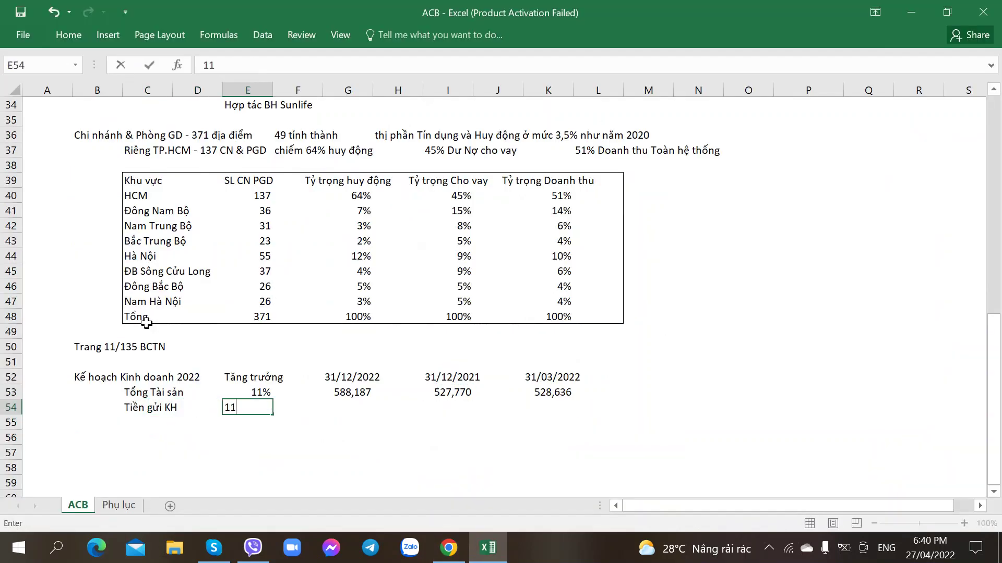
text(%)
key(Tab)
key(Tab)
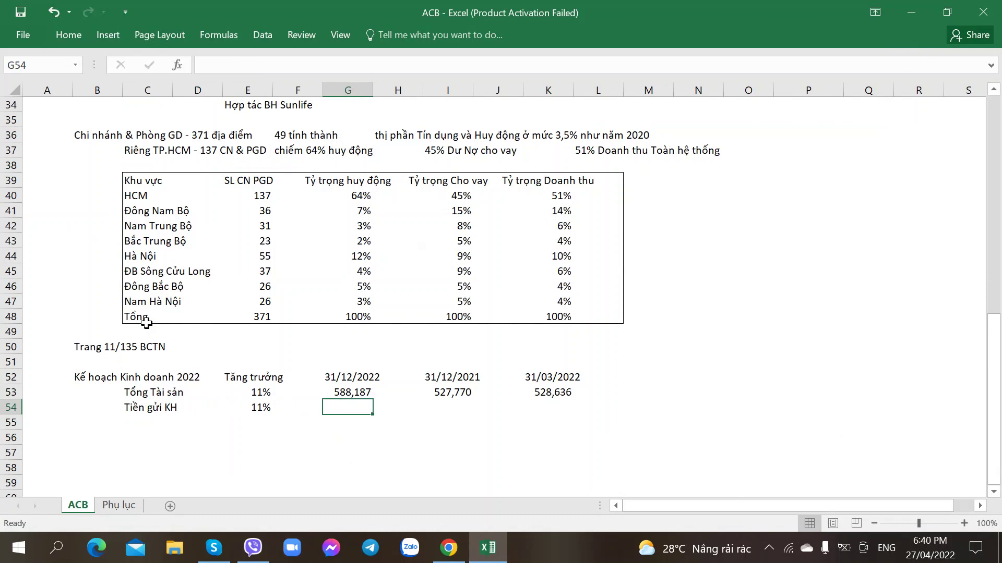
Look up ACB's 2021 customer deposits on the Phụ lục sheet and enter 379921 in G54 of the ACB sheet.
key(ctrl+Page_Down)
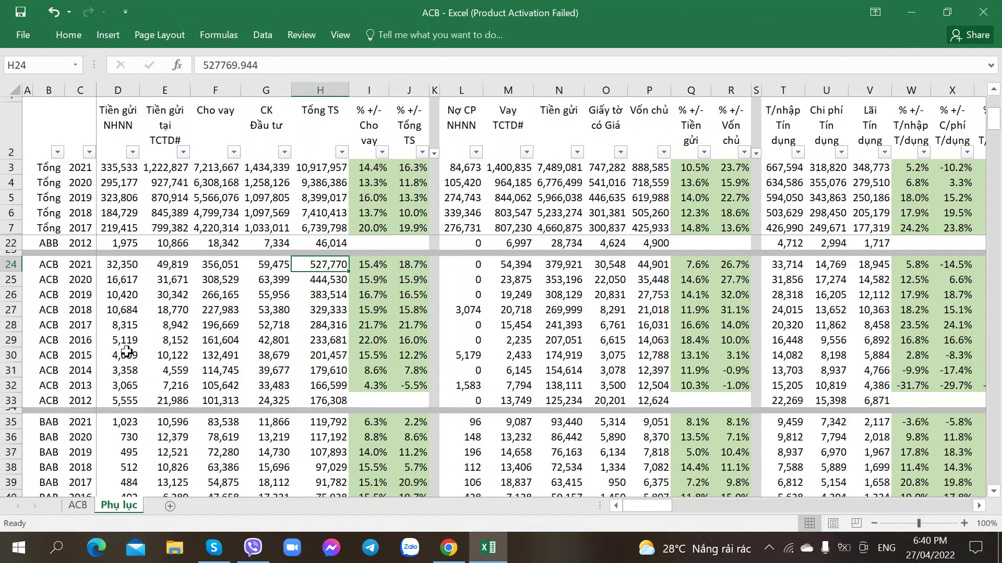
click(569, 266)
click(690, 267)
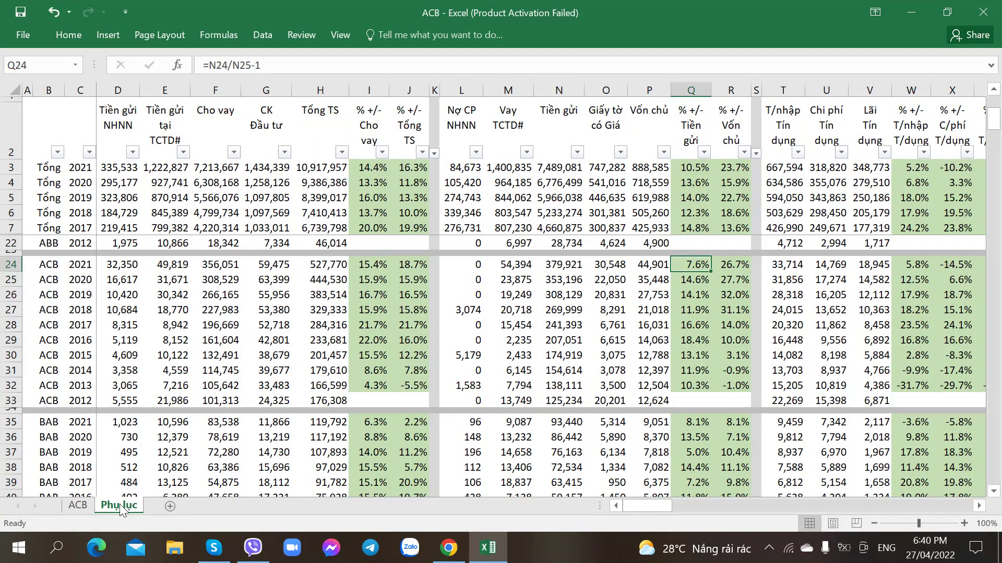
click(79, 505)
key(alt+Tab)
key(alt+Tab)
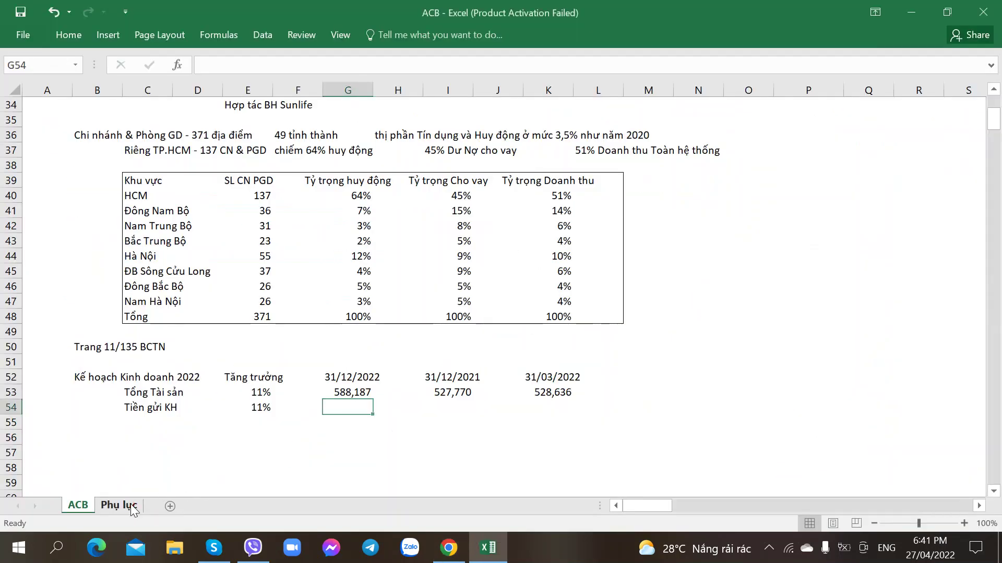
click(119, 506)
click(566, 266)
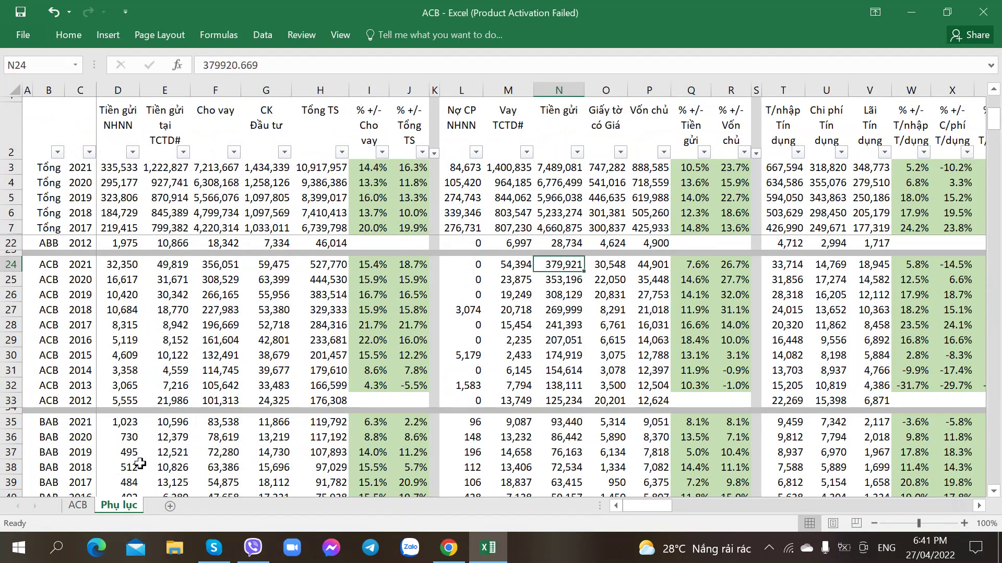
click(78, 505)
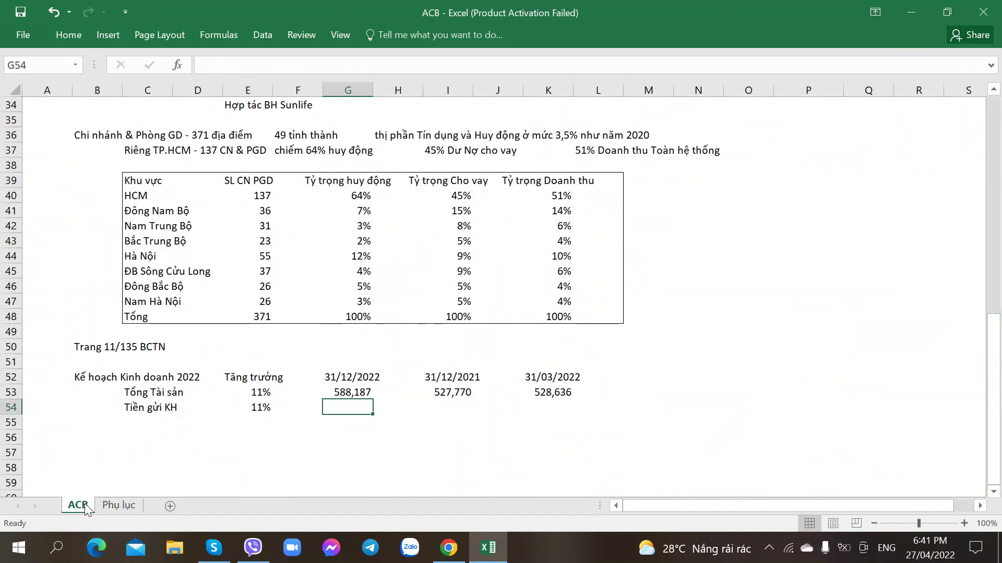
text(3799)
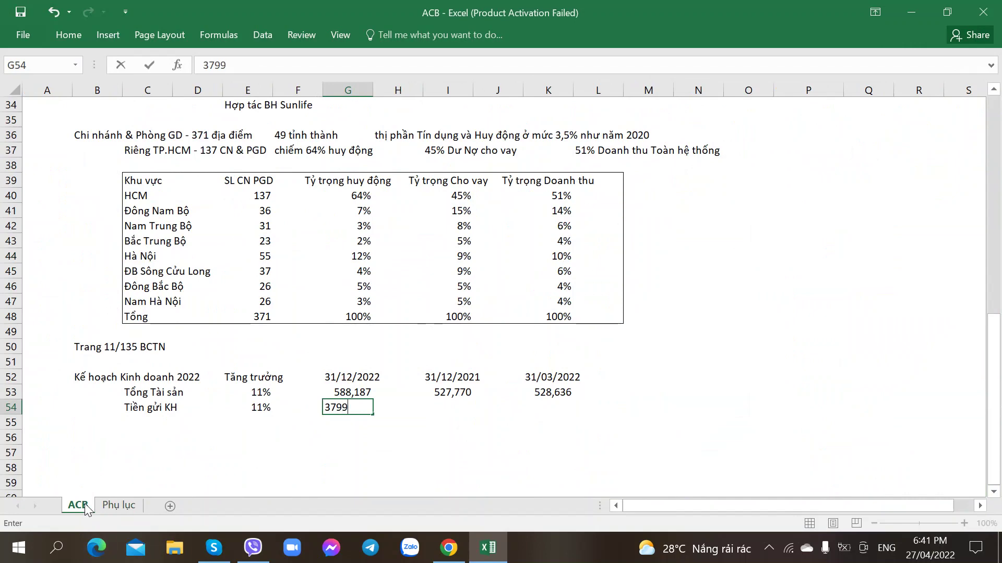
text(21)
key(Tab)
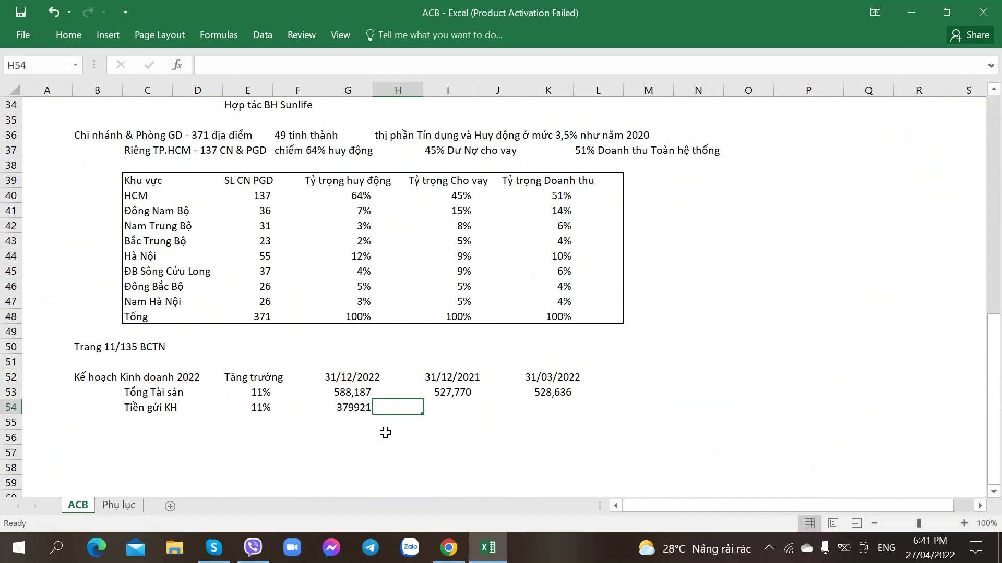
Paste only the formatting of cell G53 onto the customer deposits figure in G54.
click(368, 393)
key(ctrl+c)
right_click(358, 408)
click(386, 467)
key(Return)
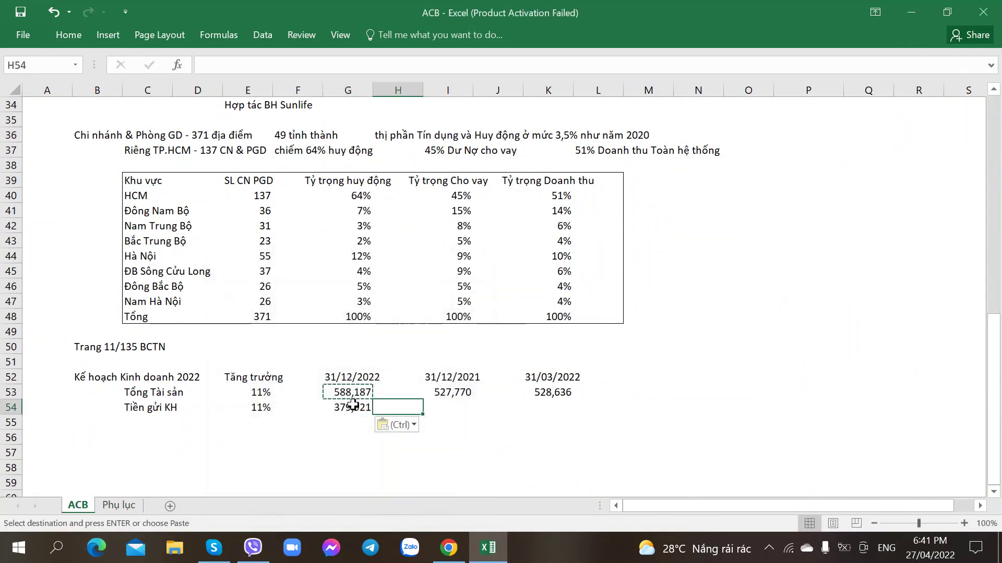
key(Tab)
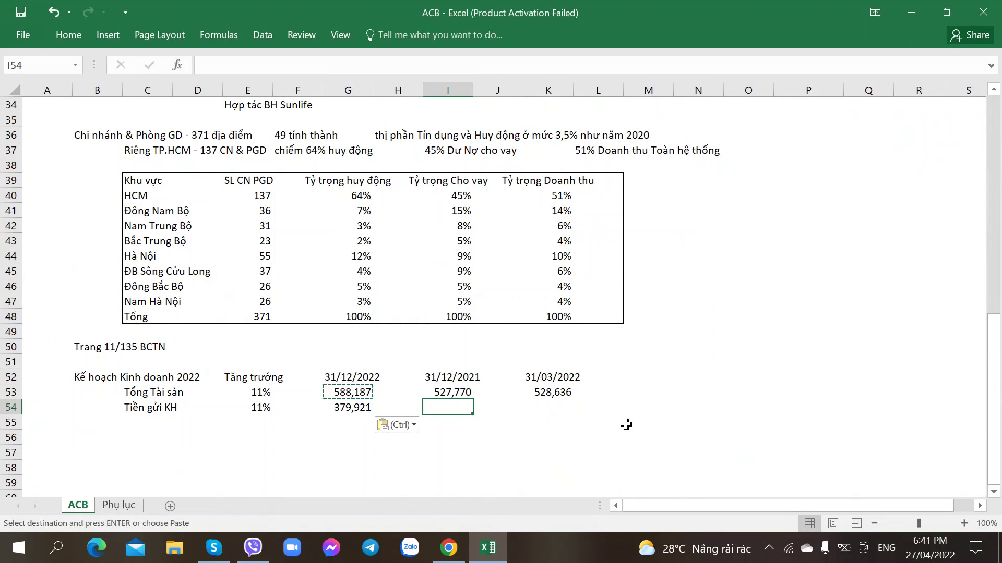
Copy the customer deposits figure from G54 to the 31/12/2021 column in I54, then clear G54.
click(345, 408)
key(ctrl+c)
click(449, 408)
key(ctrl+v)
click(345, 408)
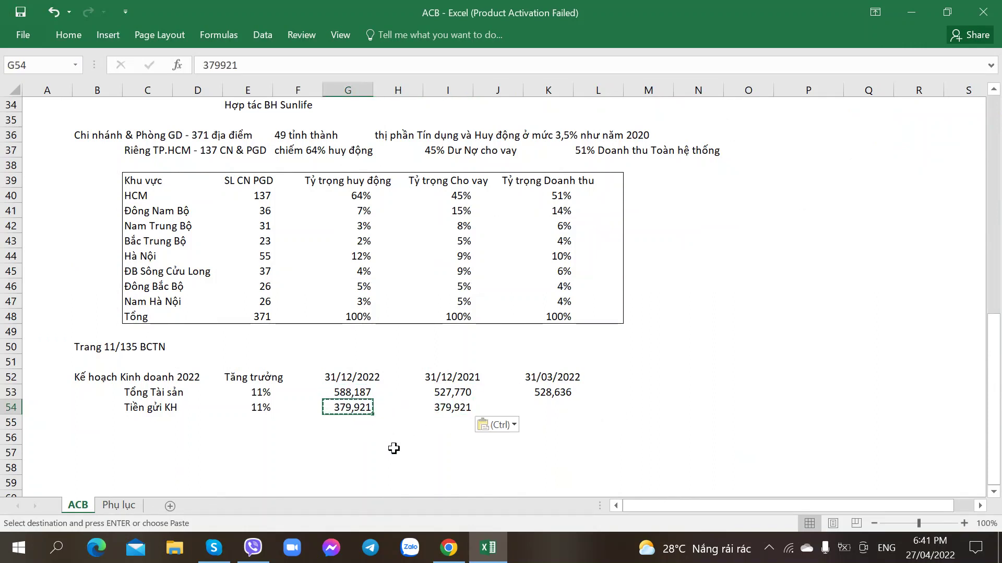
key(Escape)
Read the 2022 customer deposits target in the annual report and enter 421897 in G54 under 31/12/2022.
key(alt+Tab)
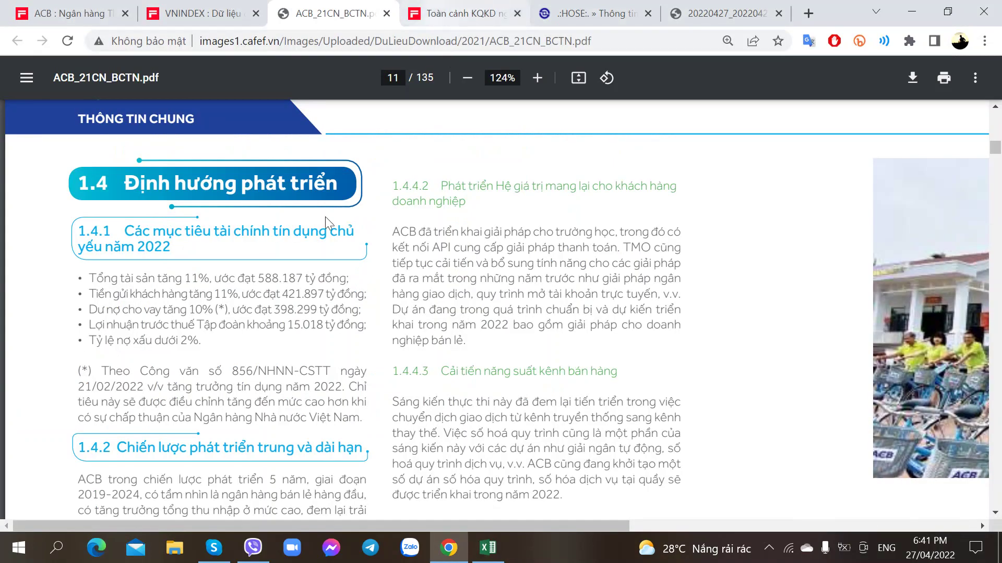
key(alt+Tab)
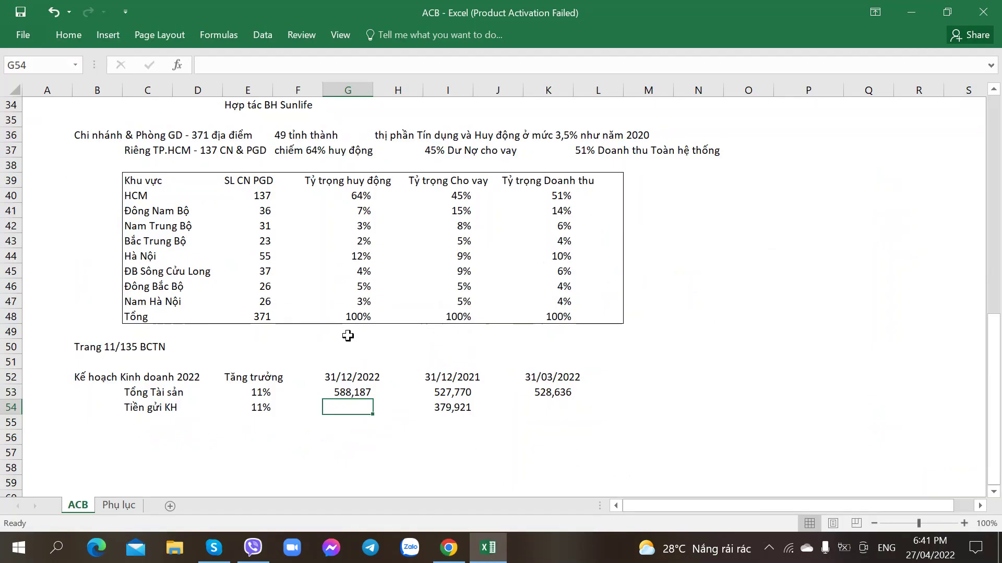
text(42)
key(alt+Tab)
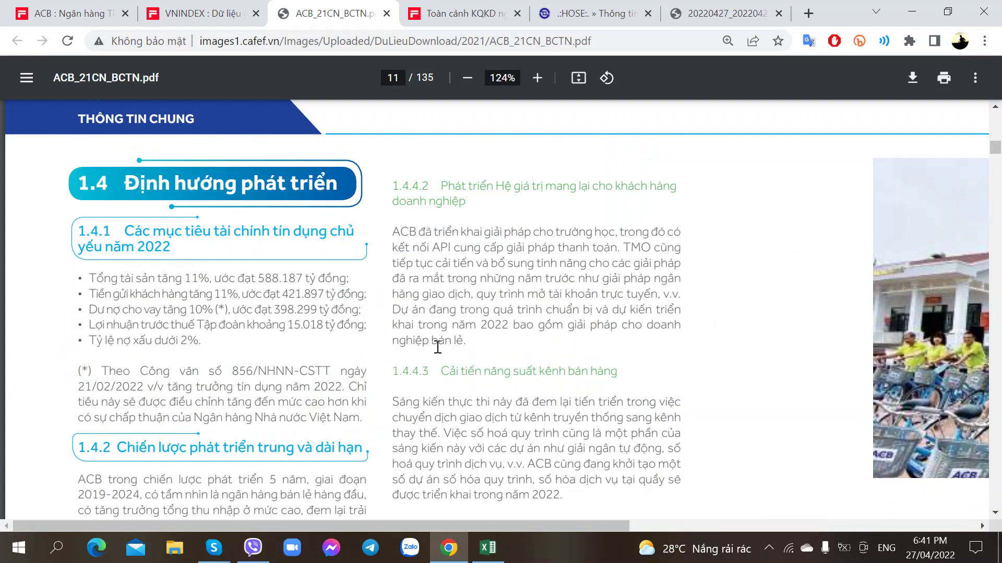
key(alt+Tab)
text(1897)
key(Tab)
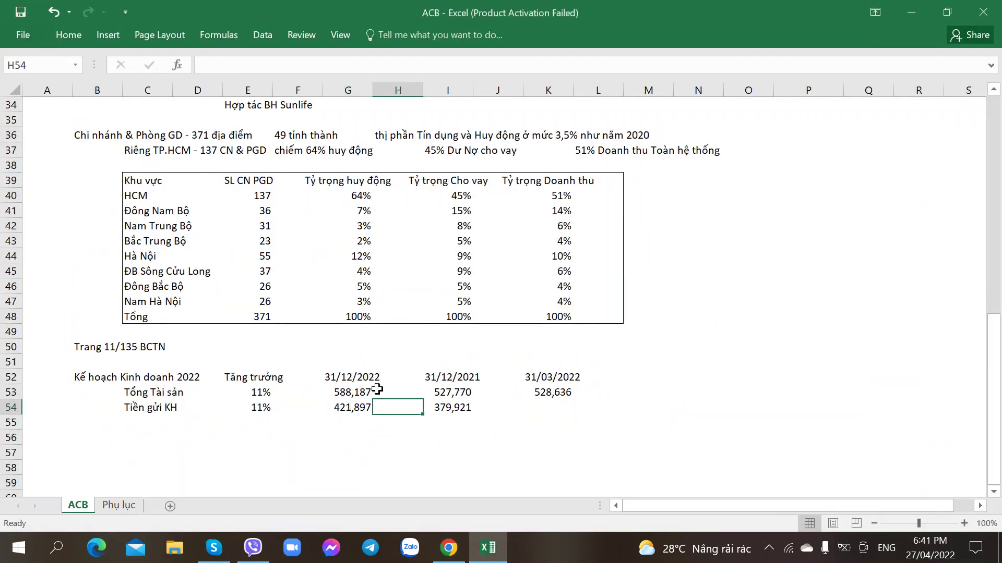
click(452, 409)
click(358, 409)
click(458, 411)
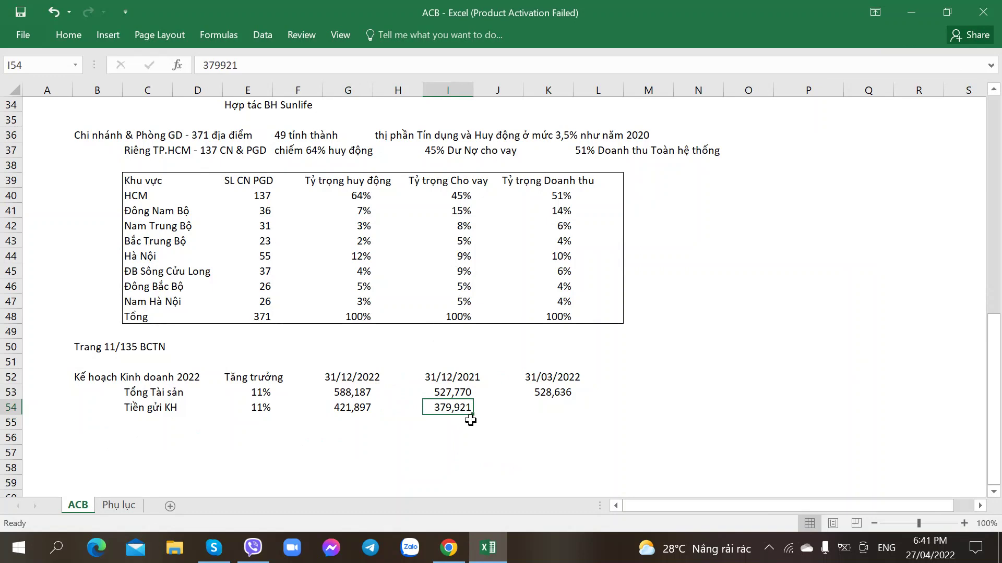
Find customer deposits at 31.3.2022 in ACB's Q1 2022 report and enter 386050 in K54 under 31/03/2022.
click(548, 408)
key(alt+Tab)
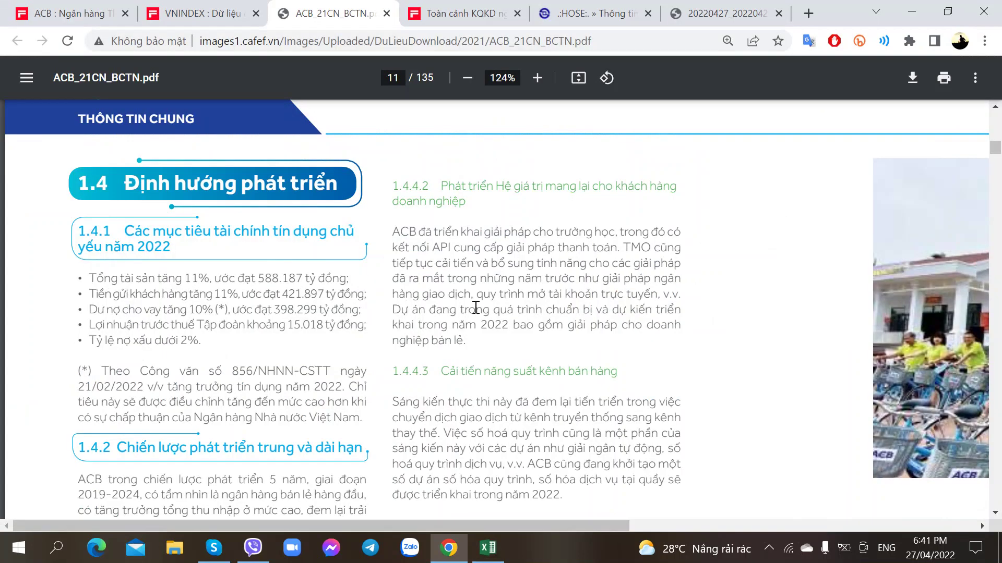
click(725, 9)
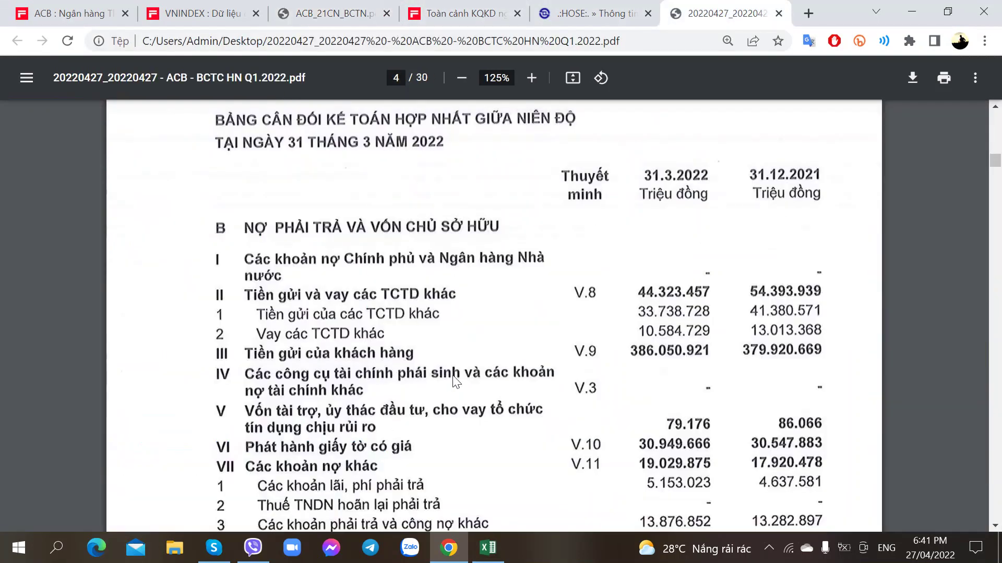
scroll(515, 363, down, 5)
scroll(515, 360, up, 4)
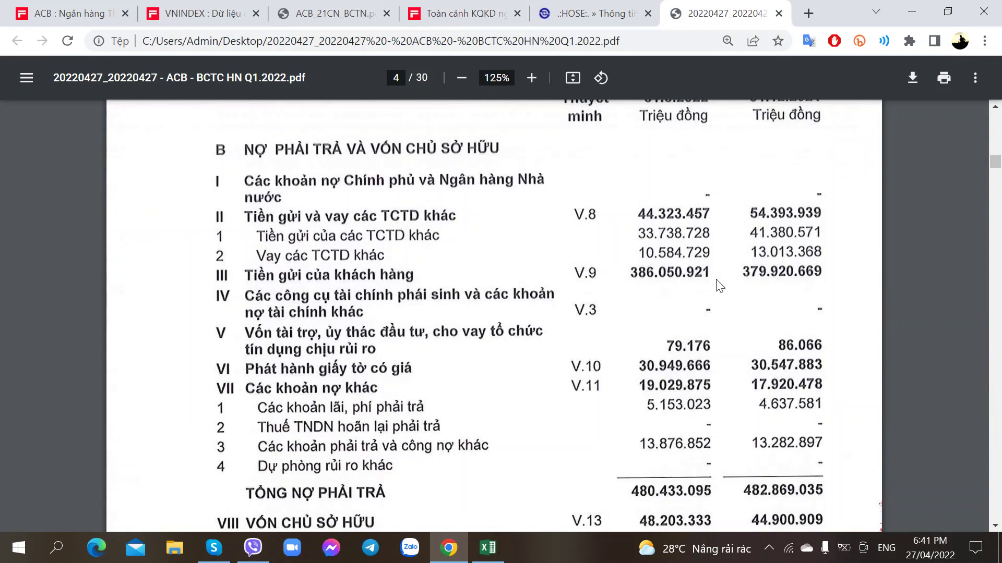
key(alt+Tab)
text(386)
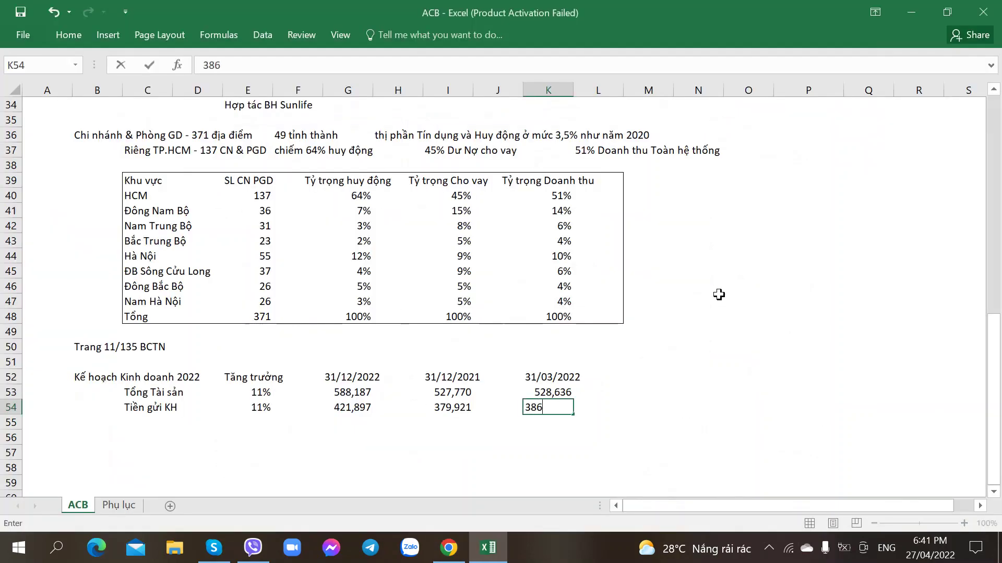
key(alt+Tab)
key(alt+Tab)
text(050)
key(Tab)
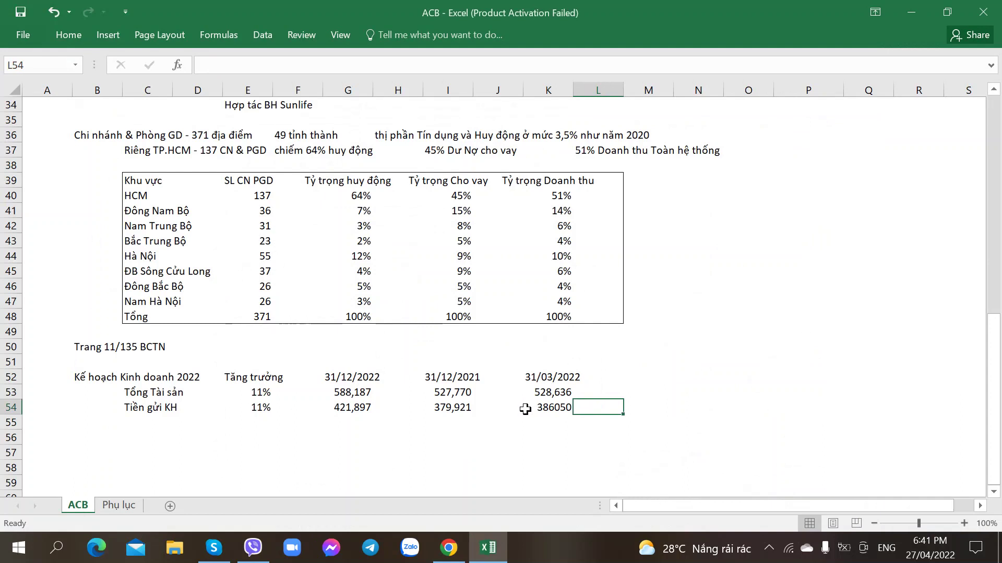
Paste only the formatting of cell K53 onto the customer deposits figure in K54.
click(541, 405)
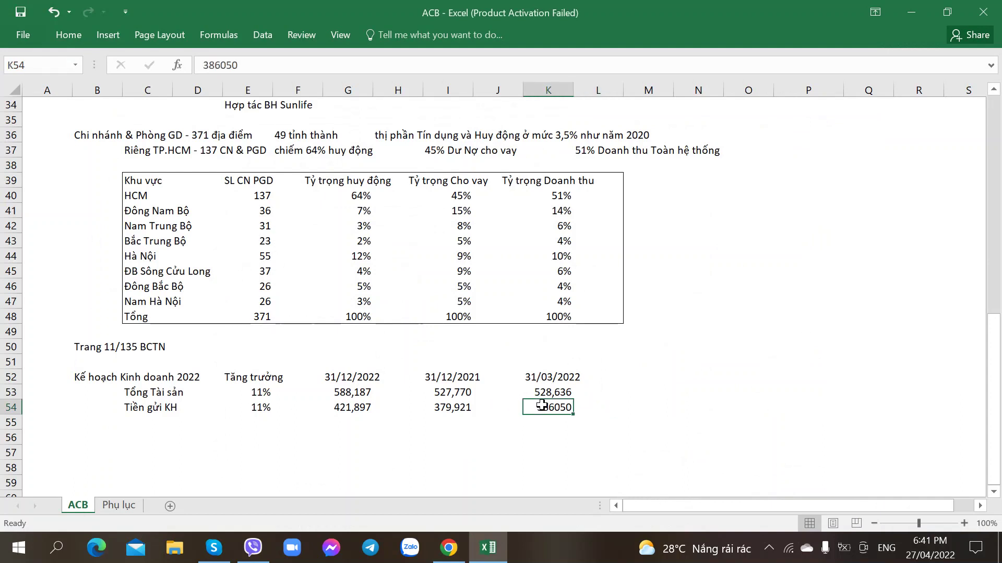
click(542, 392)
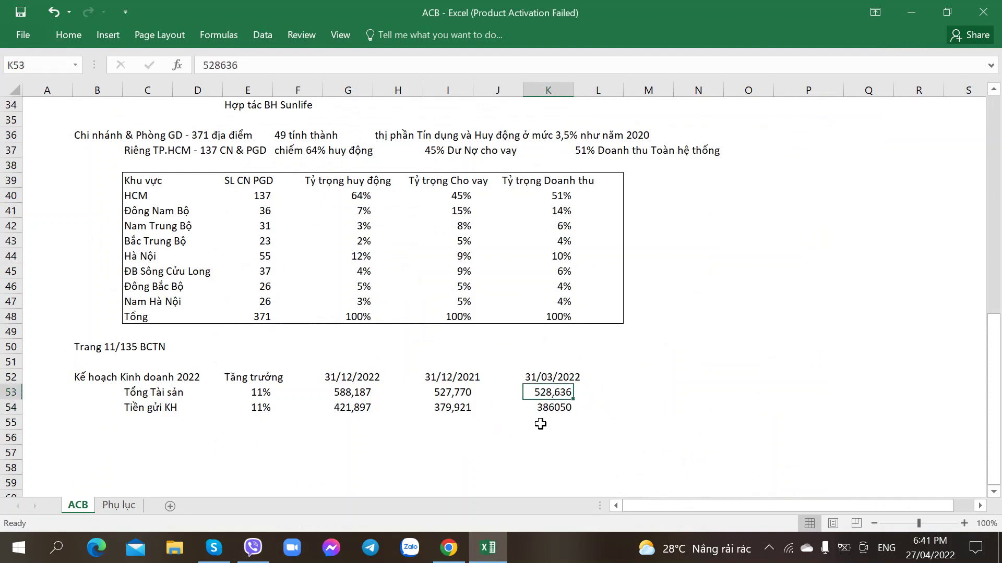
key(ctrl+c)
right_click(552, 411)
key(s)
key(t)
key(Return)
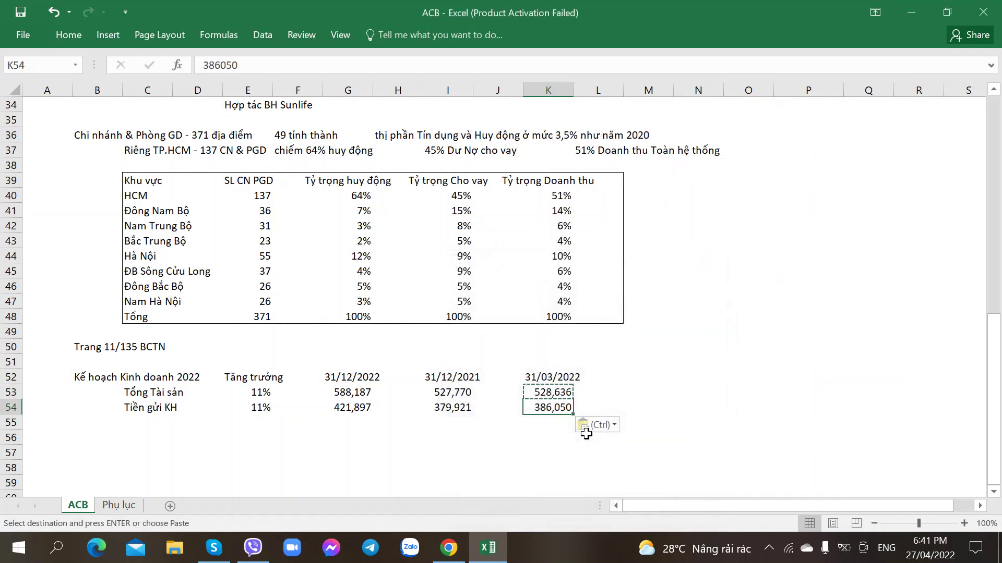
click(368, 437)
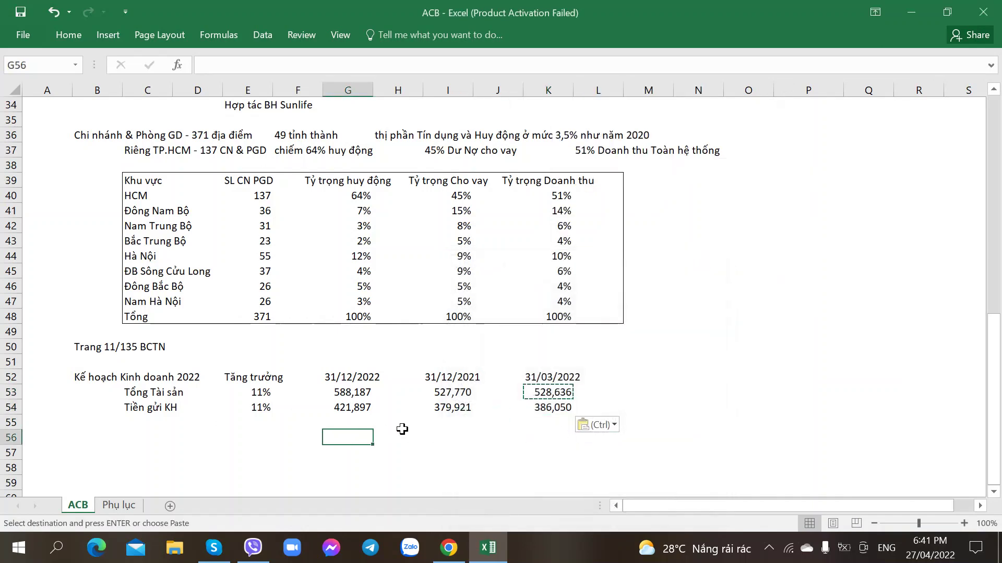
Compare customer loans with customer deposits in the Q1 2022 report and in ACB's yearly rows on the Phụ lục sheet.
key(alt+Tab)
scroll(459, 375, up, 20)
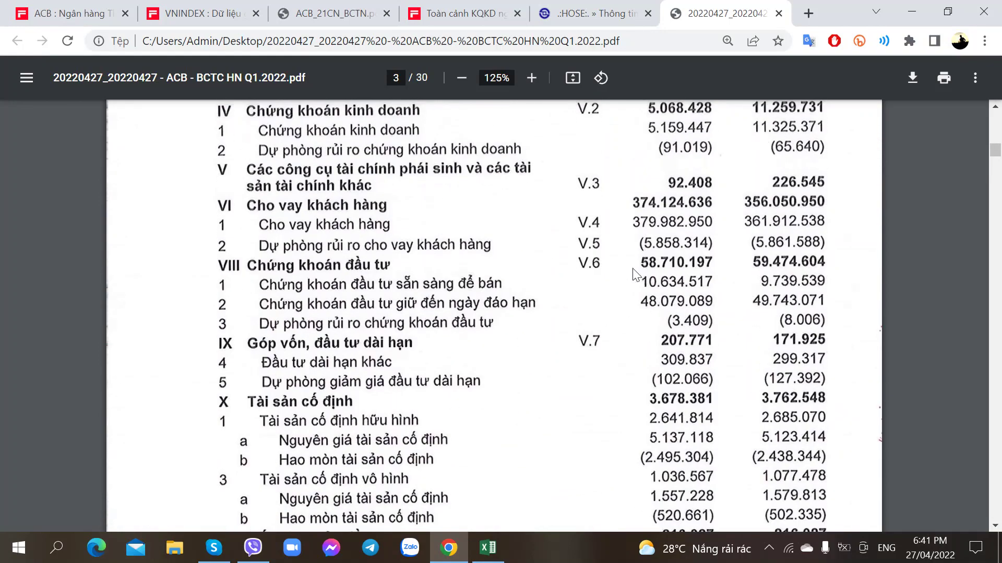
scroll(634, 277, down, 20)
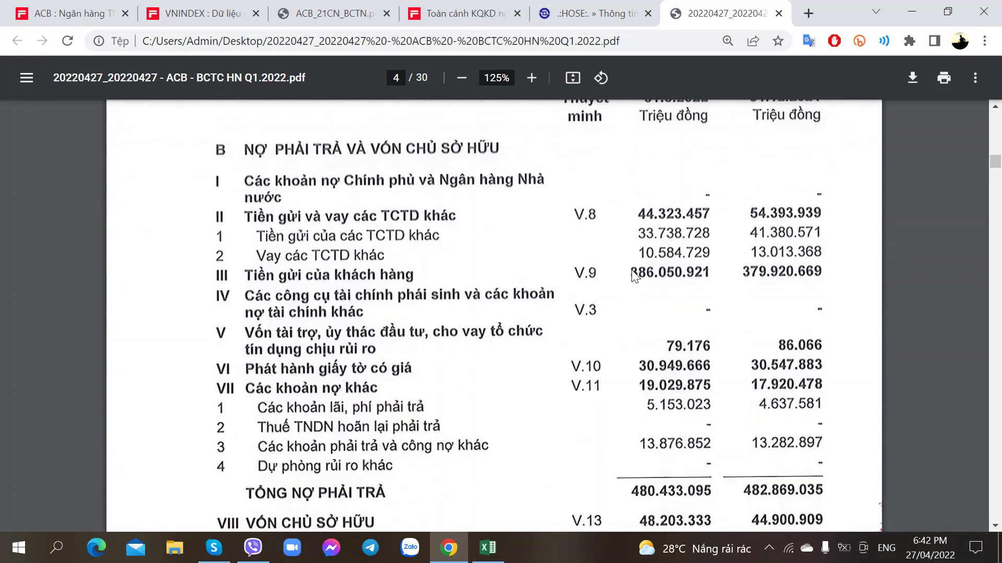
key(alt+Tab)
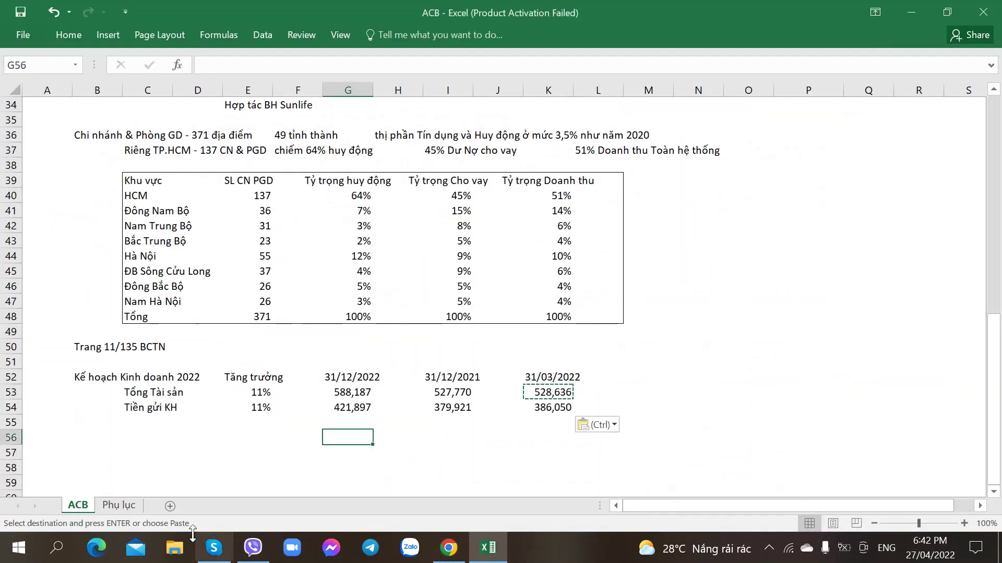
click(120, 506)
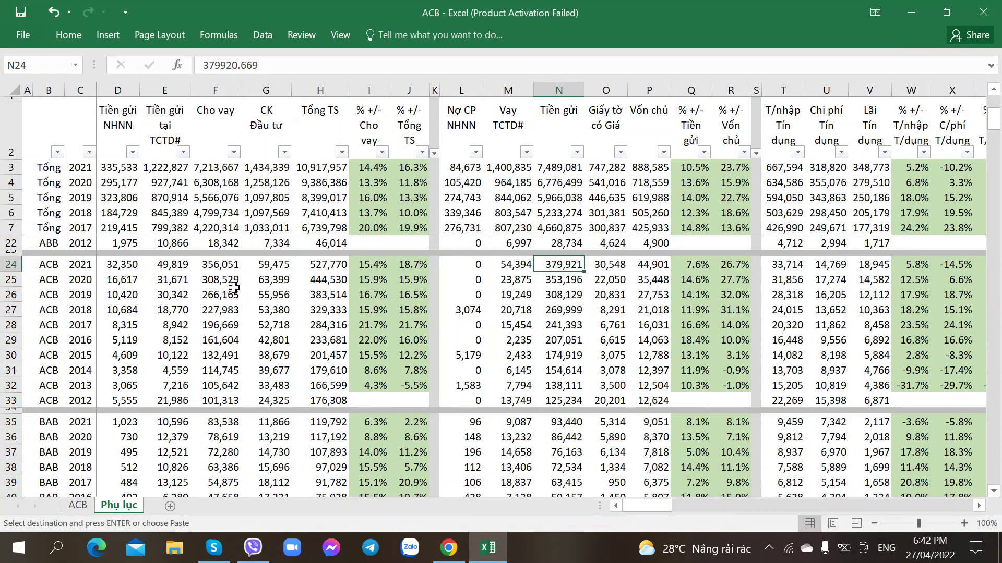
key(Down)
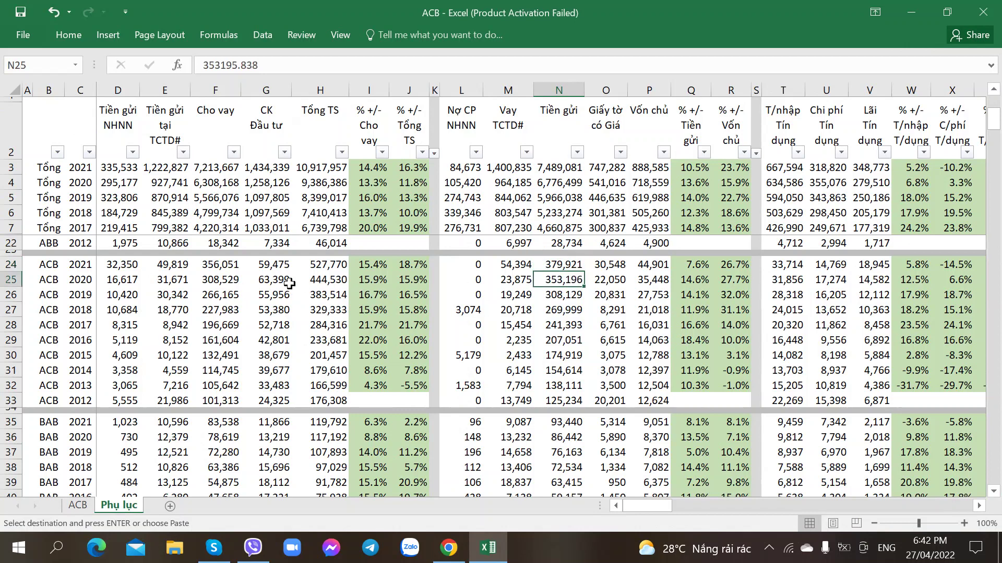
click(224, 280)
click(597, 294)
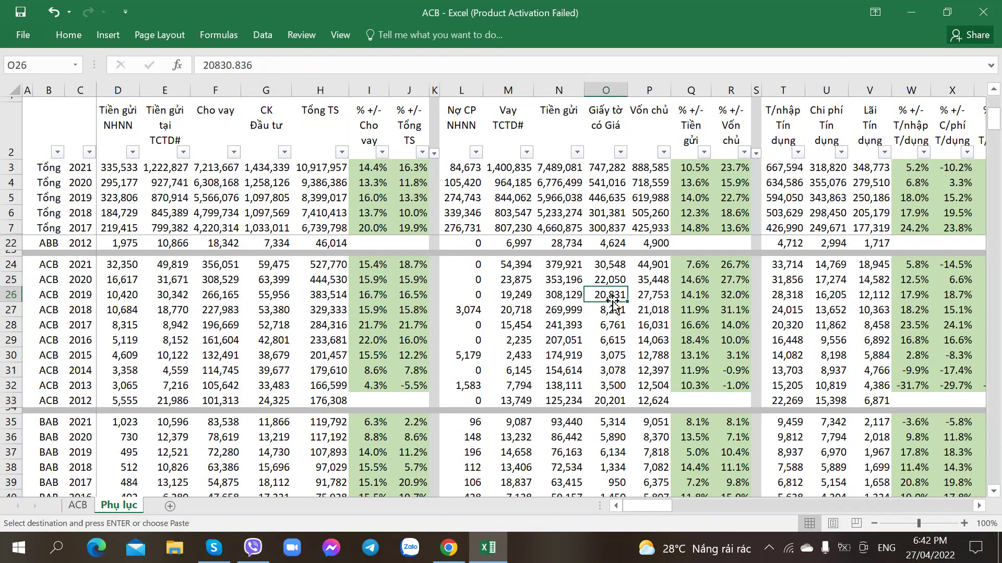
click(559, 298)
click(214, 296)
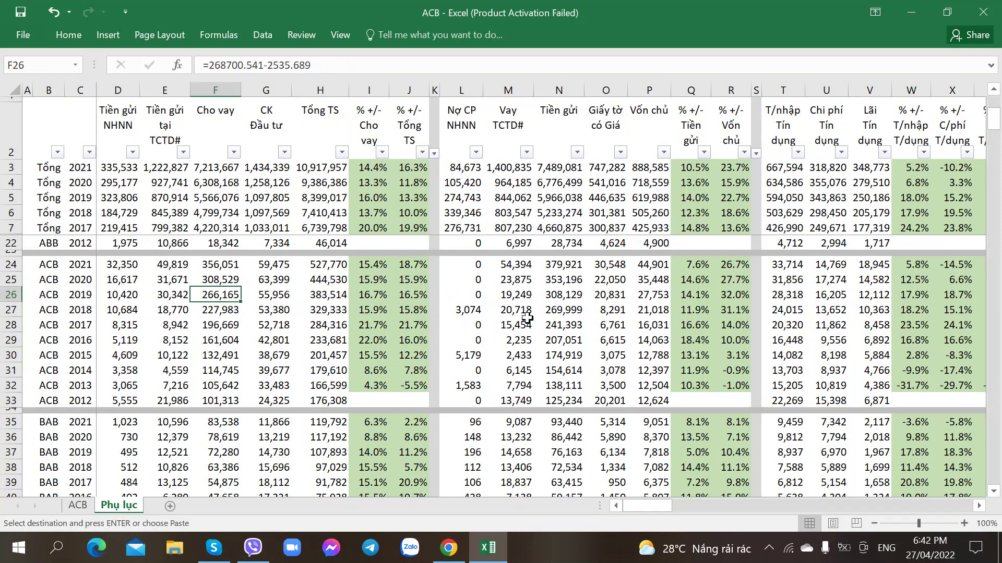
Compare customer loans with customer deposits in ACB's earlier yearly rows from 2018 to 2013, plus the 2021 loans figure, on Phụ lục.
click(563, 313)
click(221, 314)
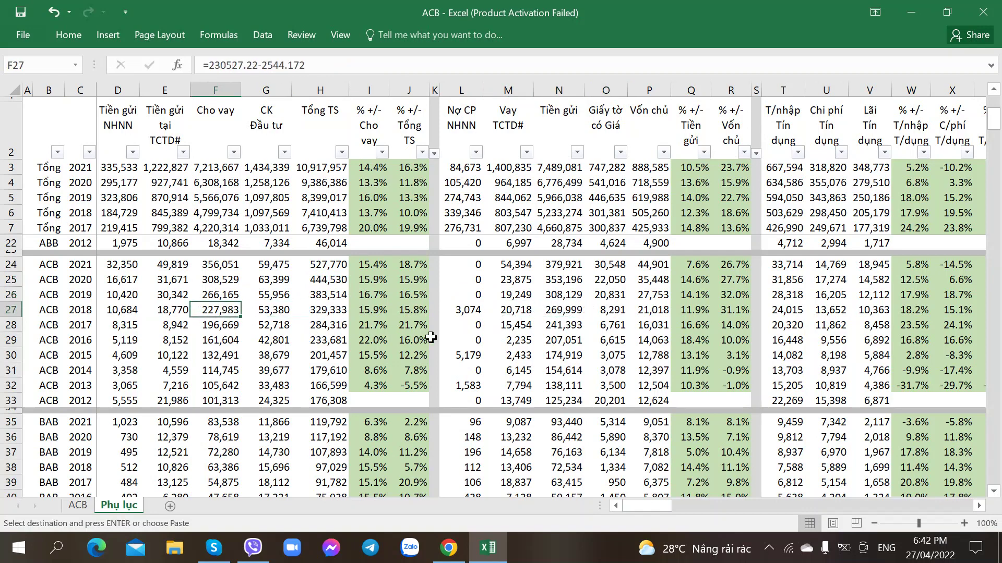
click(562, 326)
click(209, 371)
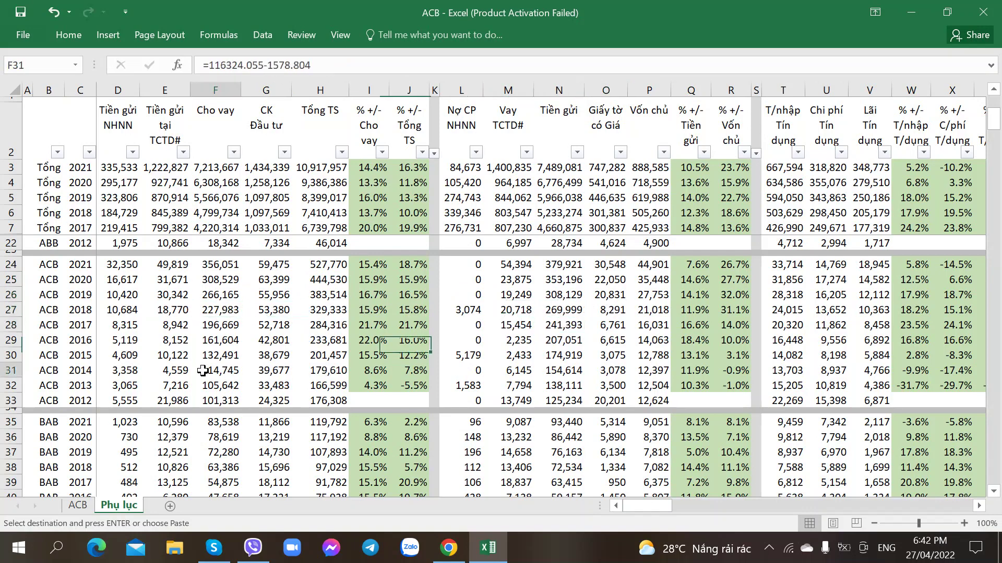
click(554, 389)
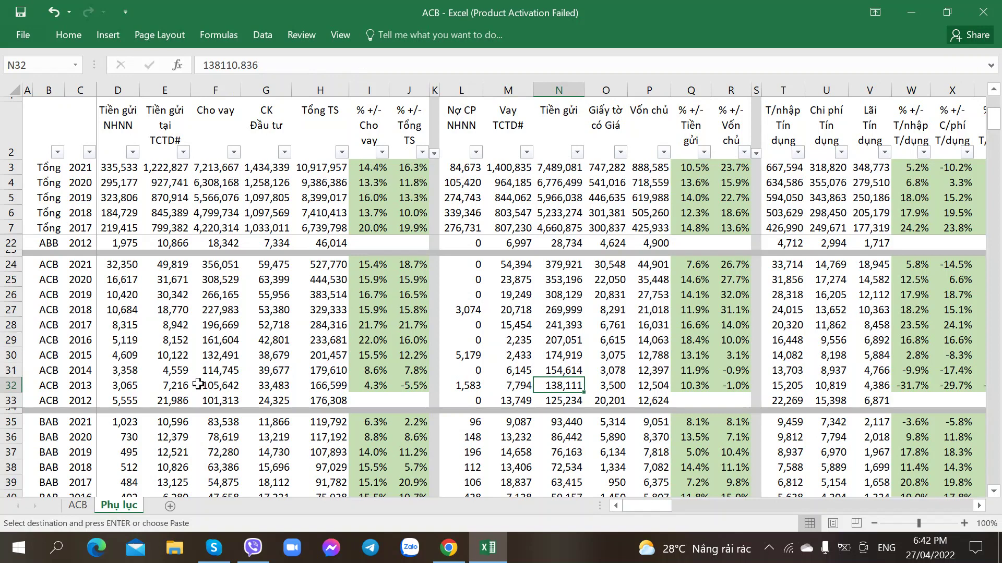
click(219, 267)
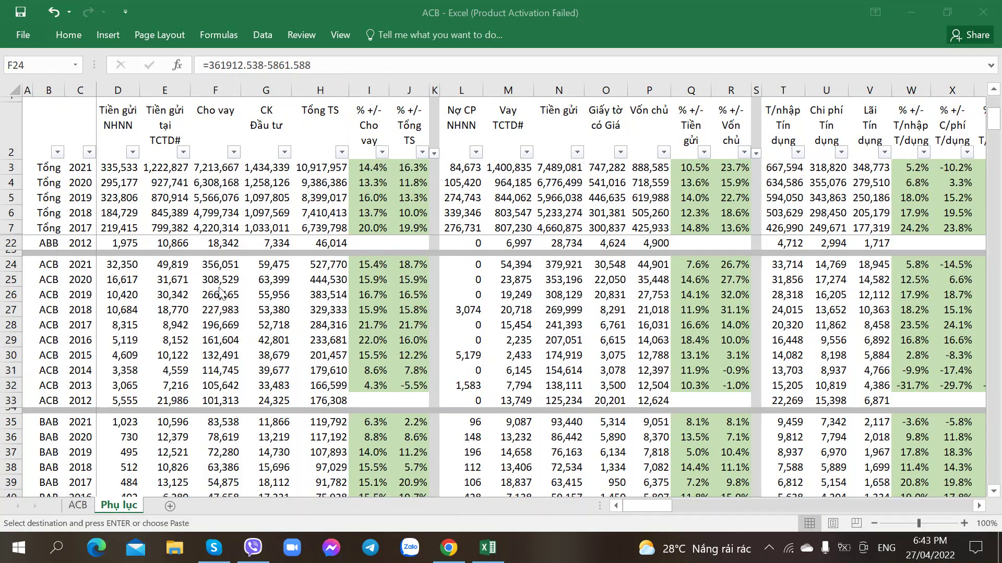
click(218, 265)
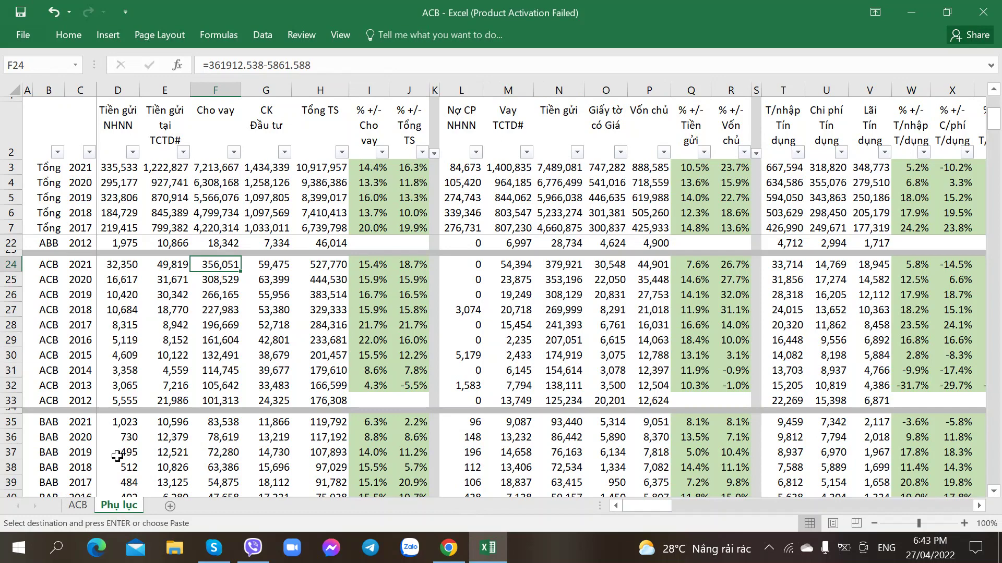
Check the 2022 loan target in the annual report and label C55 on the ACB sheet "Dư Nợ Cho vay".
click(81, 506)
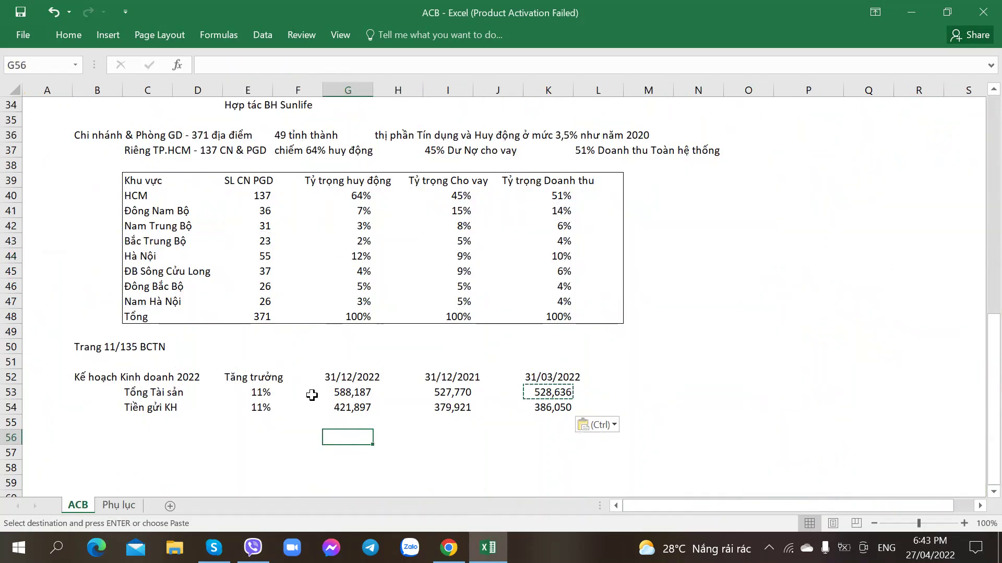
key(alt+Tab)
key(alt+Tab)
scroll(276, 355, down, 2)
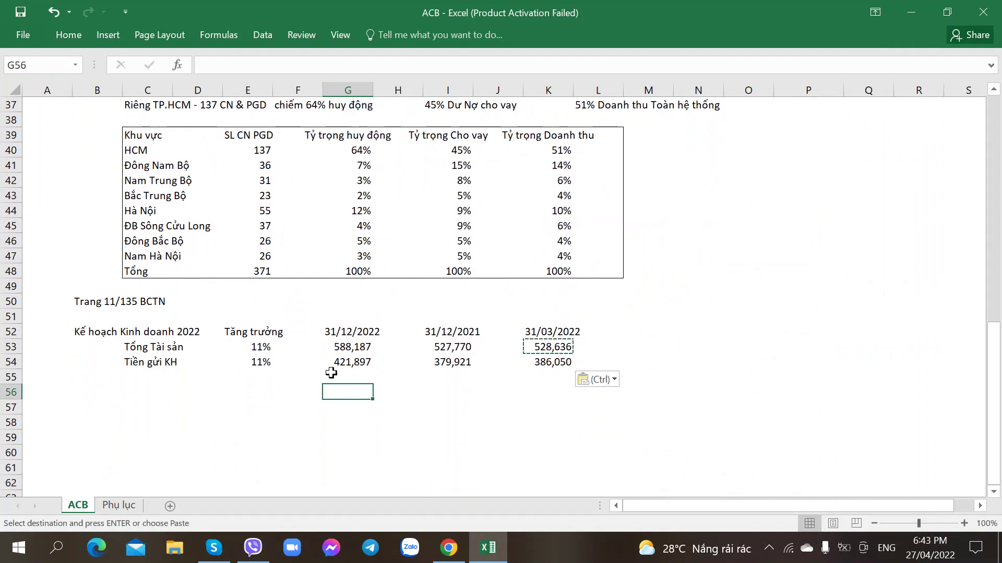
click(548, 362)
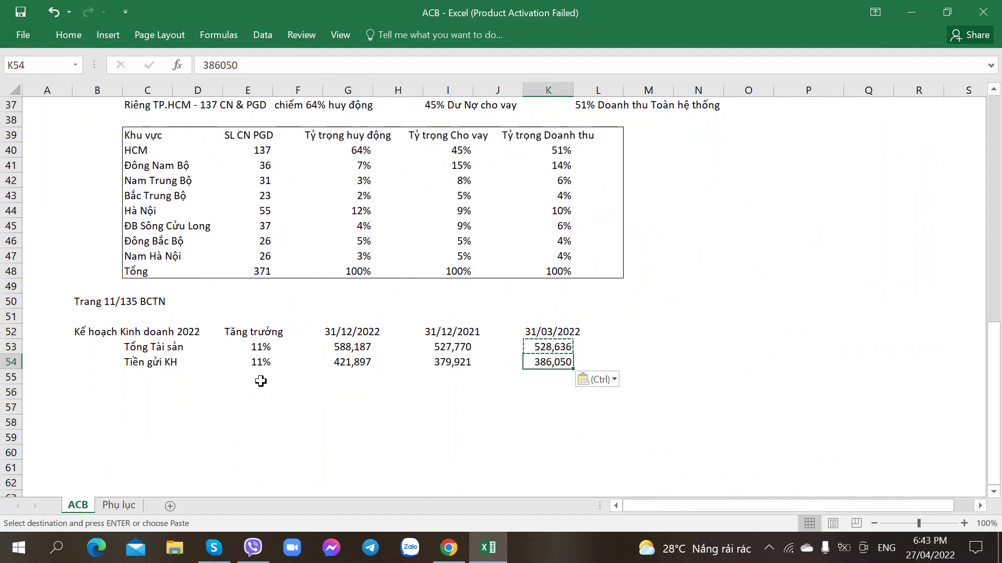
click(138, 380)
click(449, 547)
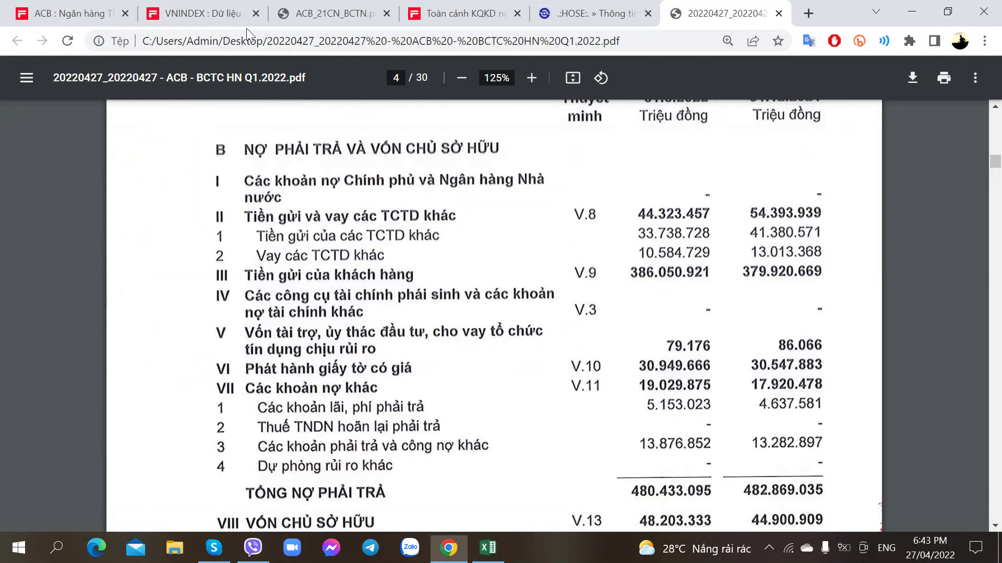
click(326, 14)
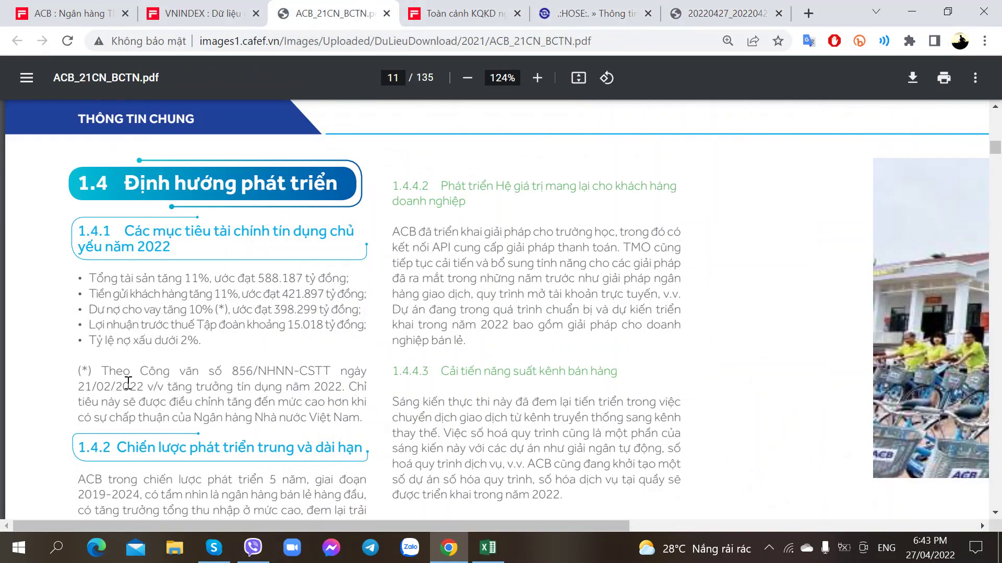
key(alt+Tab)
text(Dư)
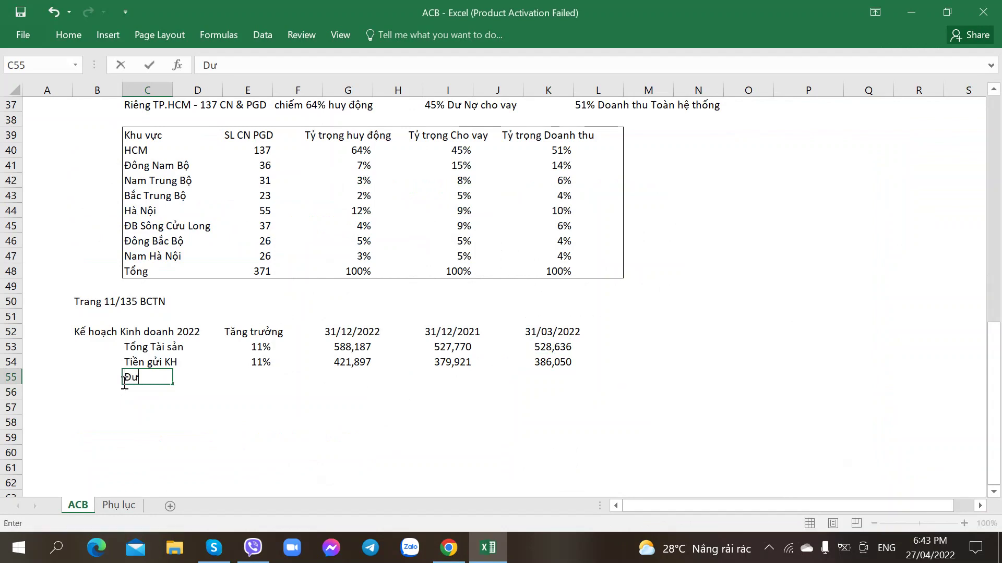
text( Nợ Cho va)
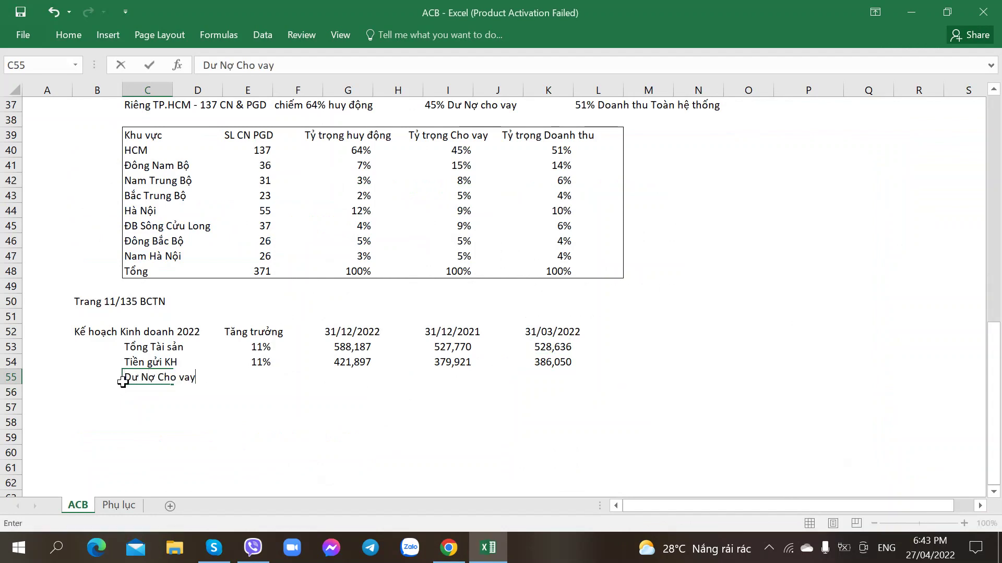
text(y)
Read the 2022 loan growth target in the annual report and enter 10% under Tăng trưởng in E55.
key(Tab)
key(Tab)
key(Tab)
key(alt+Tab)
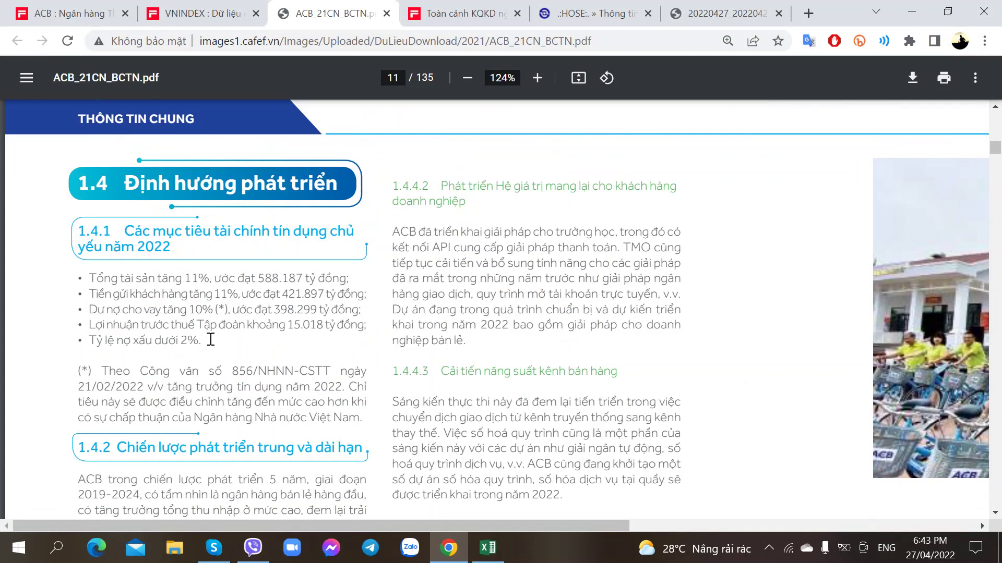
key(alt+Tab)
text(10%)
key(Tab)
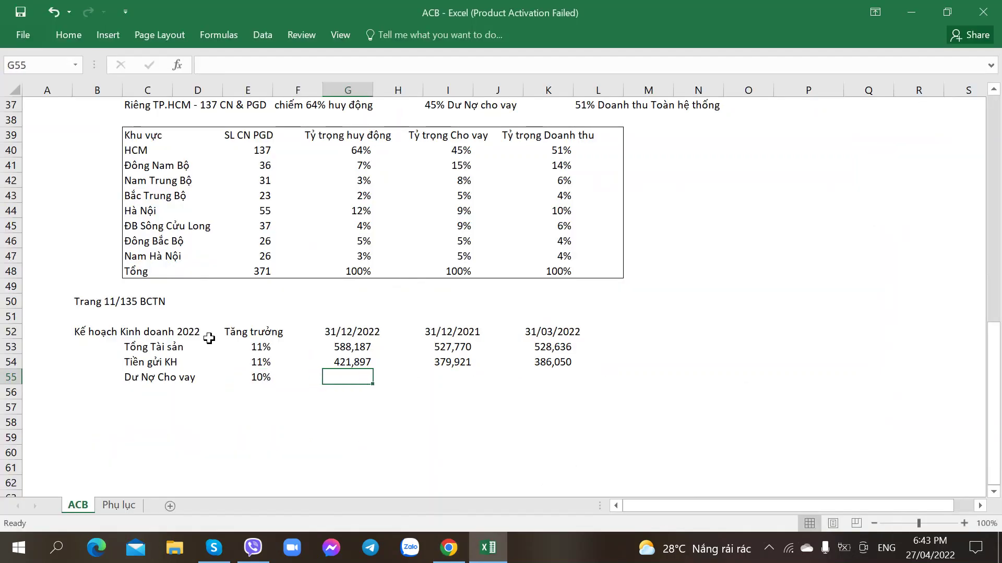
Read the 2022 outstanding loans target in the annual report and enter 398299 in G55 under 31/12/2022.
key(alt+Tab)
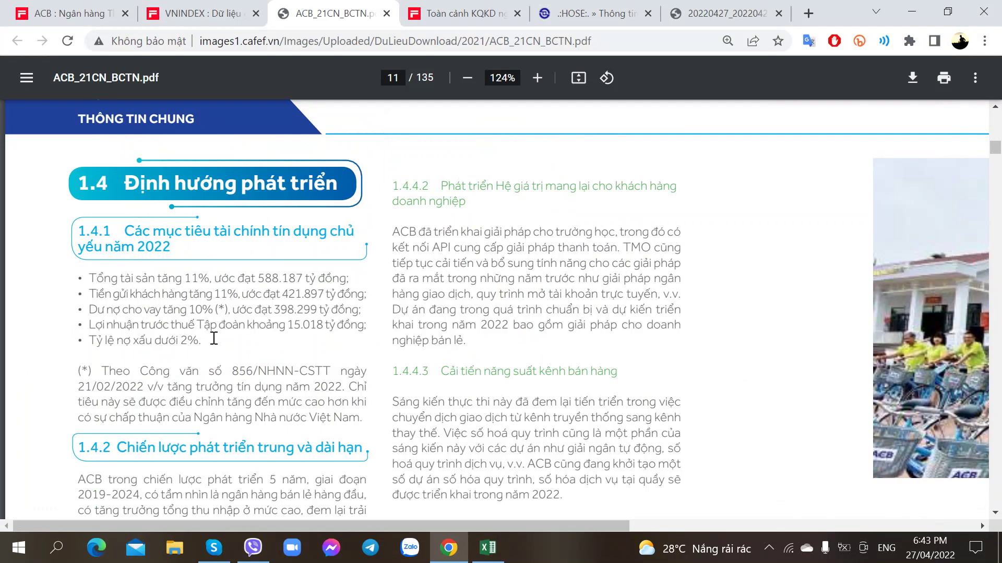
key(alt+Tab)
text(398299)
key(Tab)
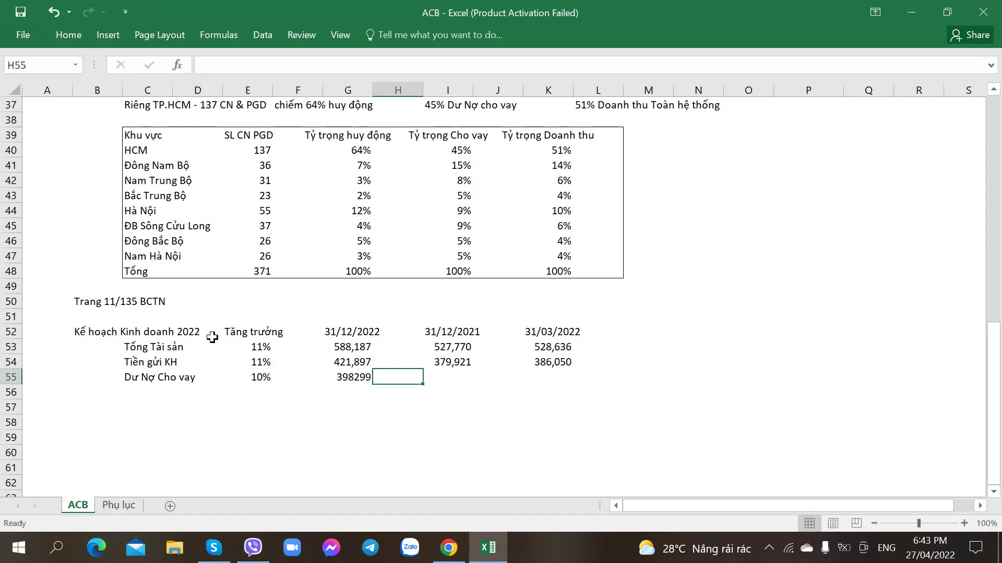
Paste only the formatting of cell G54 onto the loan target in G55.
click(334, 360)
key(ctrl+c)
right_click(346, 375)
key(s)
key(t)
key(Return)
Look for the base of the 2021 customer loans figure in the open ACB reports and on the Phụ lục sheet.
key(Right)
key(alt+Tab)
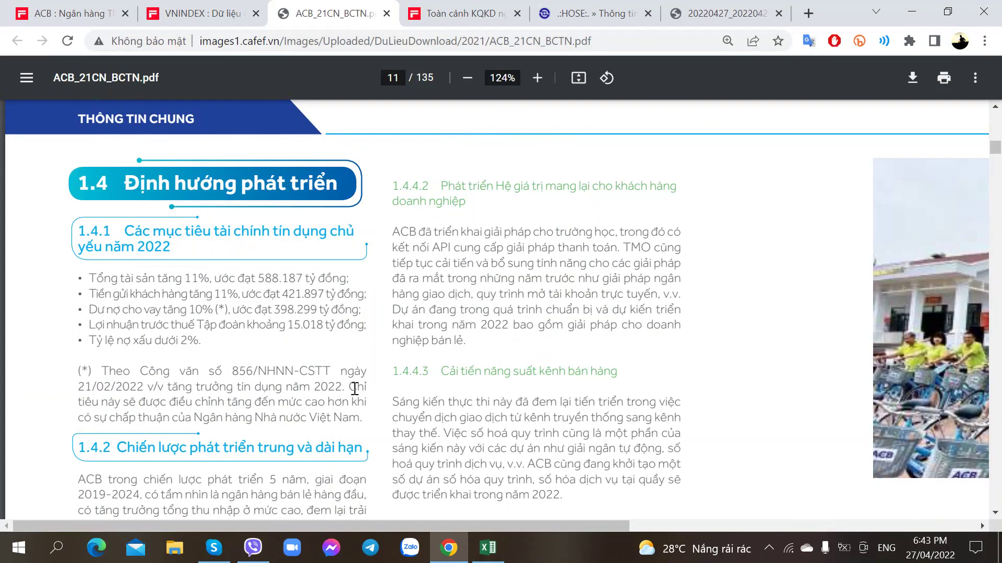
key(alt+Tab)
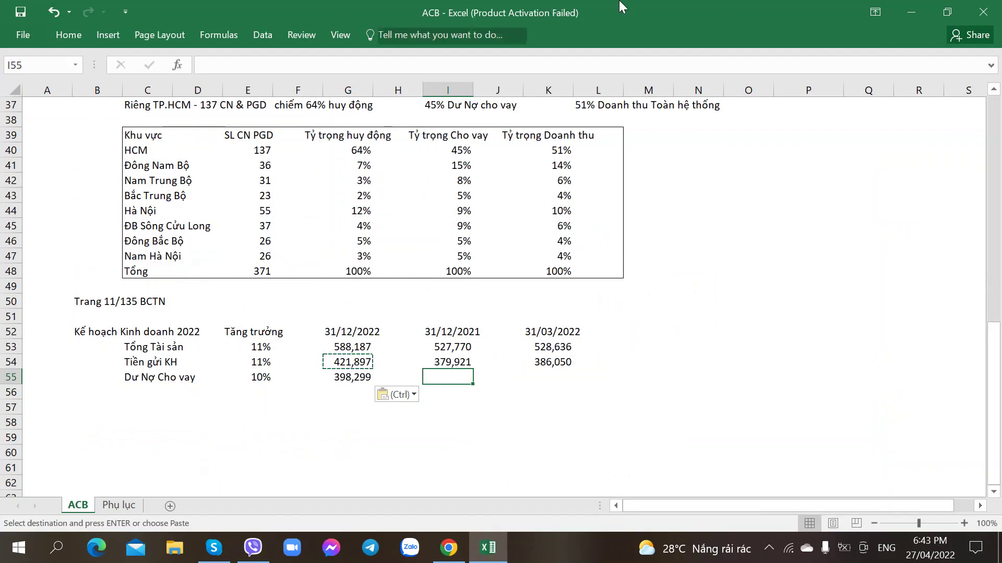
key(alt+Tab)
click(725, 13)
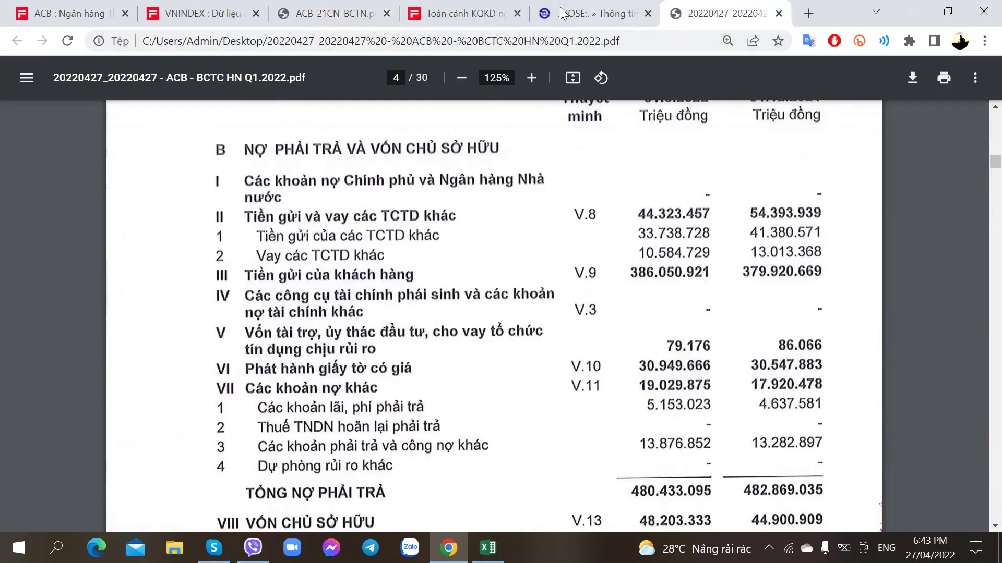
click(344, 14)
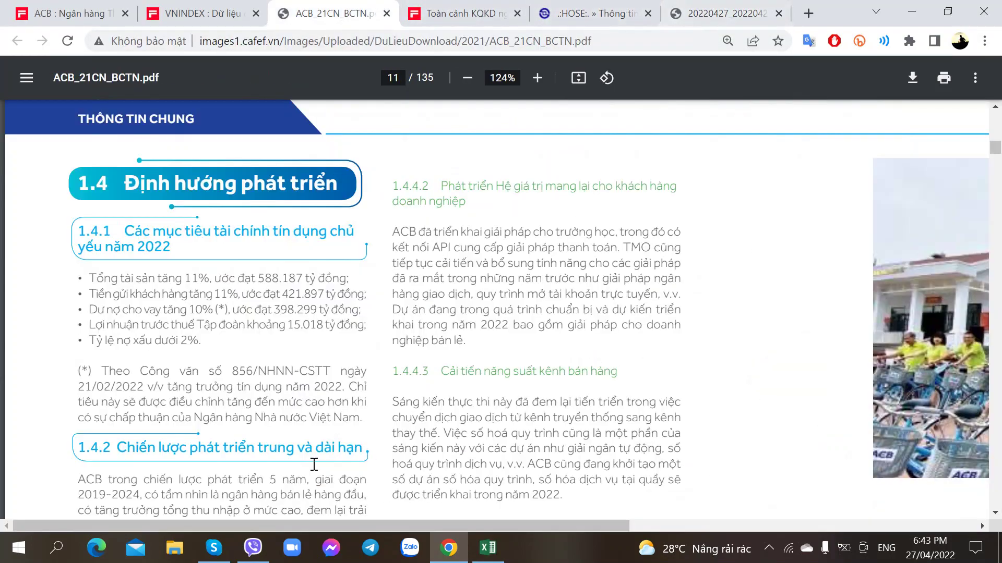
key(alt+Tab)
click(119, 505)
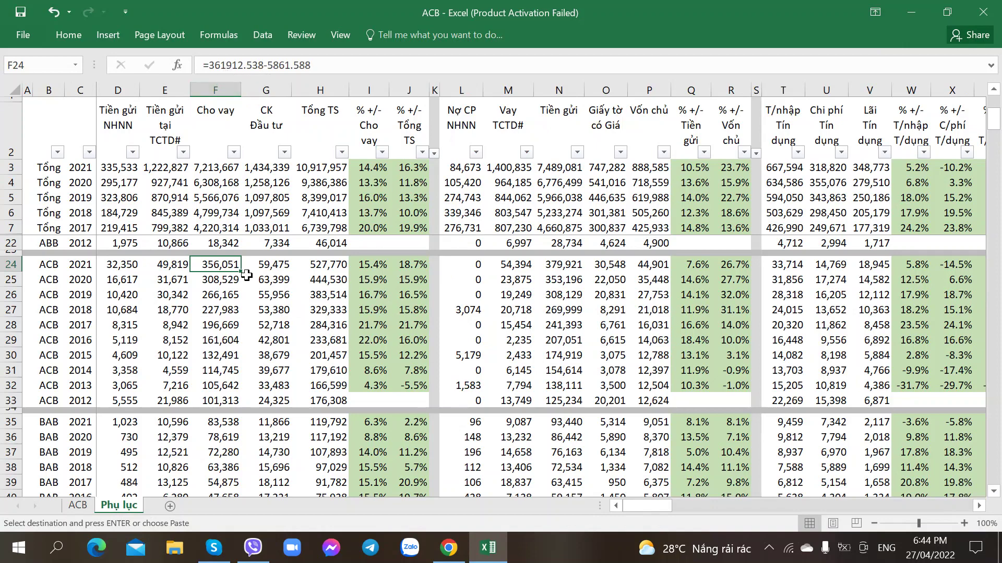
Find gross customer loans at 31.12.2021 in the Q1 2022 report and enter 361,912 in I55 under 31/12/2021.
key(alt+Tab)
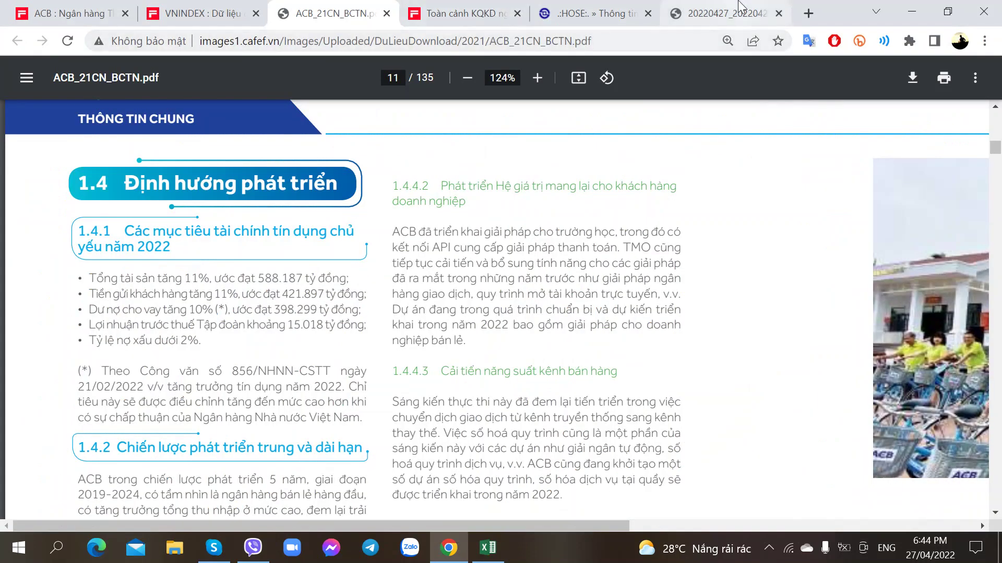
click(704, 11)
scroll(758, 271, up, 15)
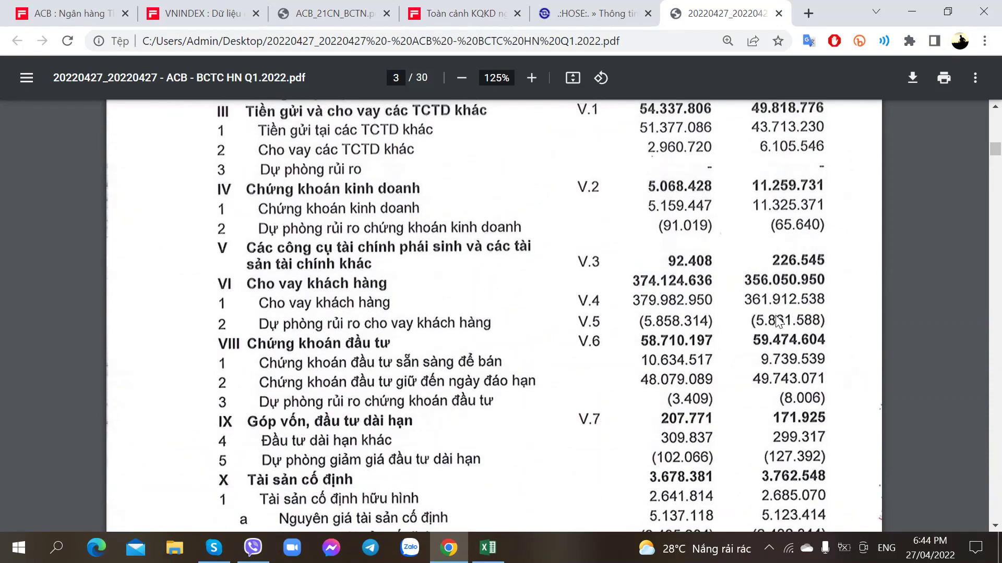
key(alt+Tab)
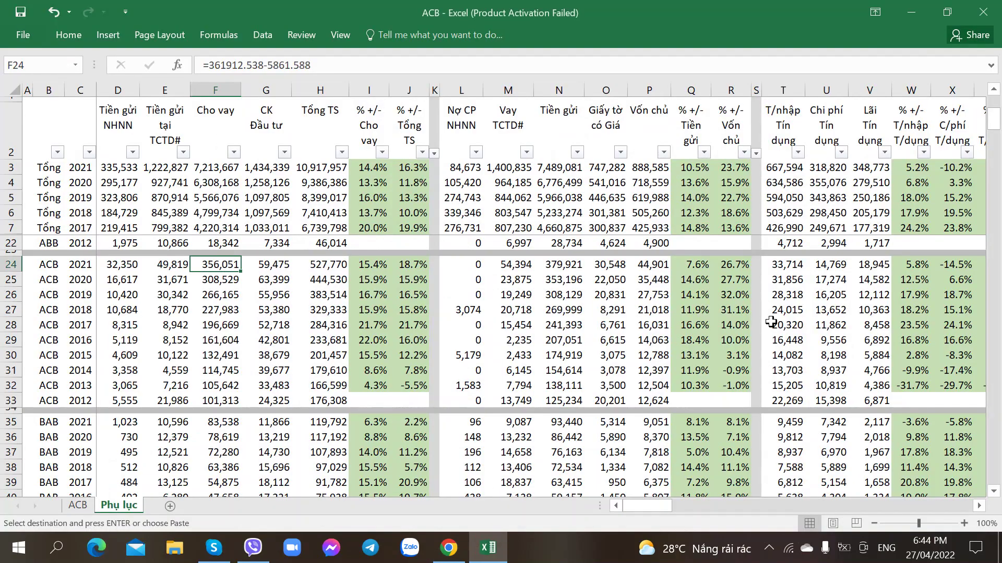
click(70, 509)
text(361)
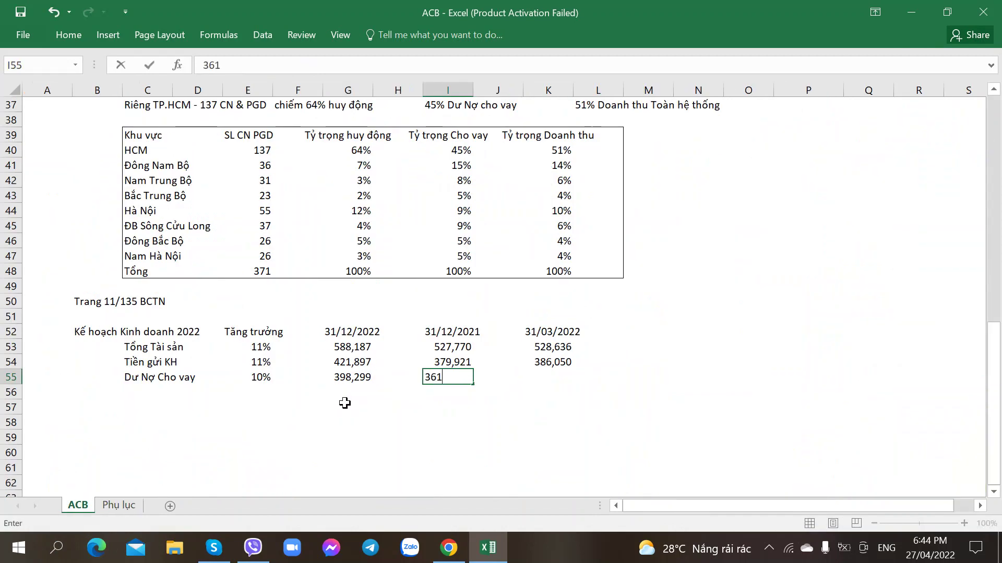
text(,912)
key(Tab)
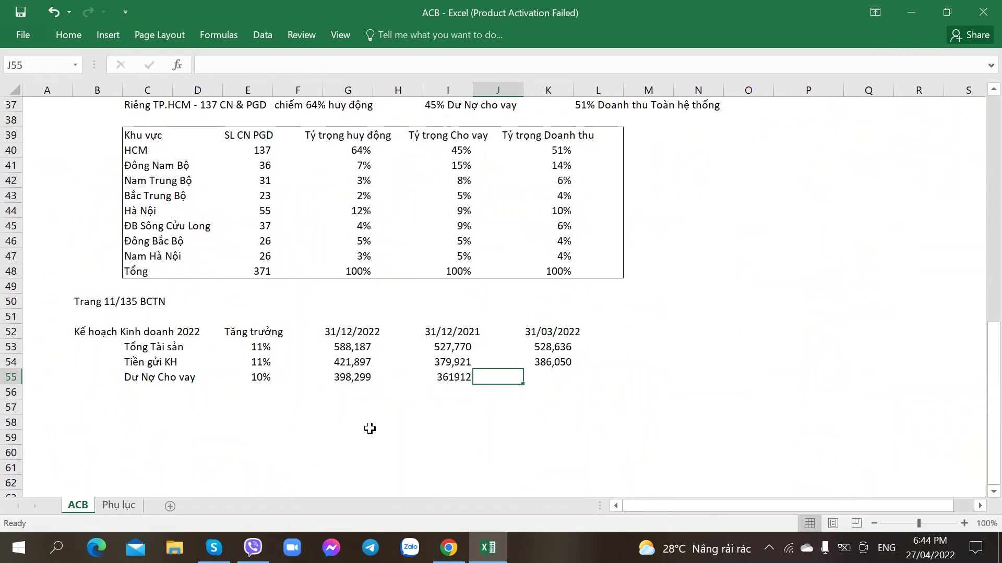
Paste only the formatting of cell I54 onto the customer loans figure in I55.
click(452, 363)
key(ctrl+c)
right_click(446, 381)
click(496, 139)
click(324, 237)
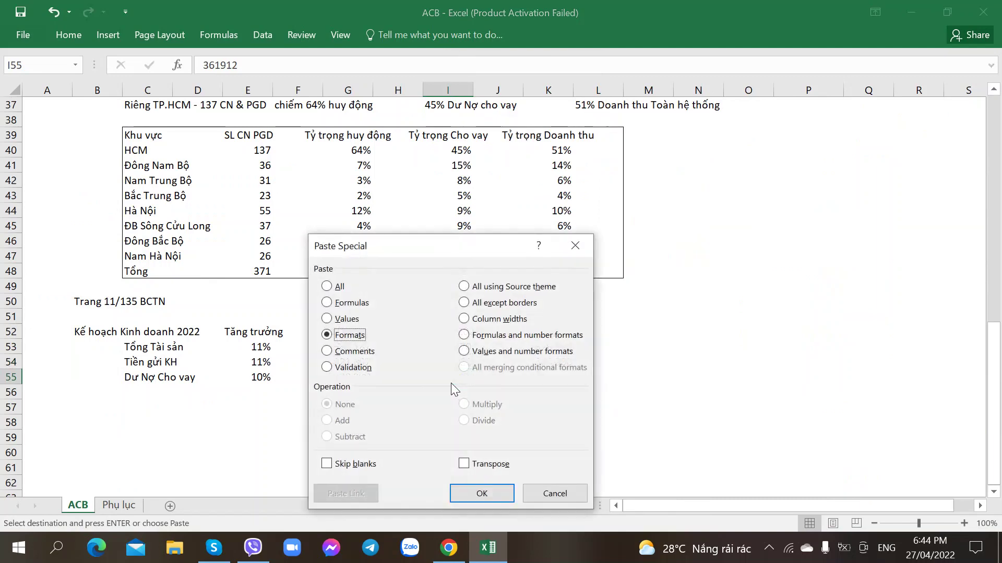
click(465, 490)
Read gross customer loans at 31.3.2022 in the Q1 2022 report and enter 379982 in K55 under 31/03/2022.
click(543, 377)
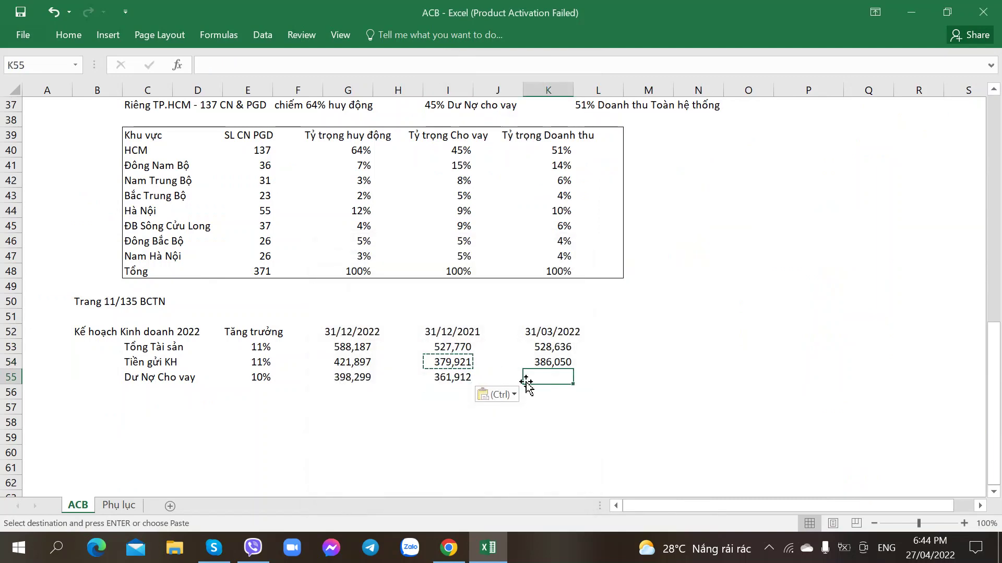
key(alt+Tab)
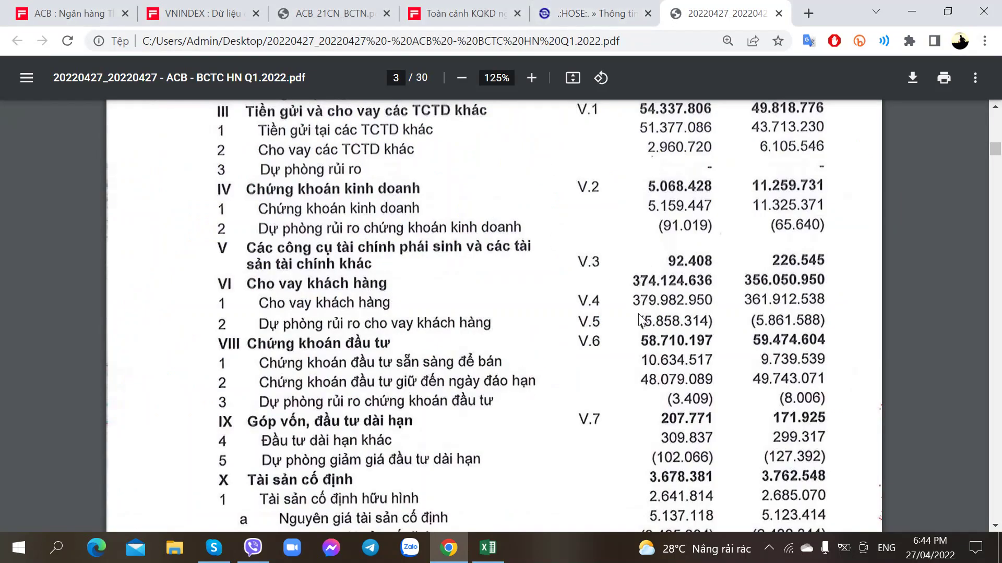
key(alt+Tab)
text(379)
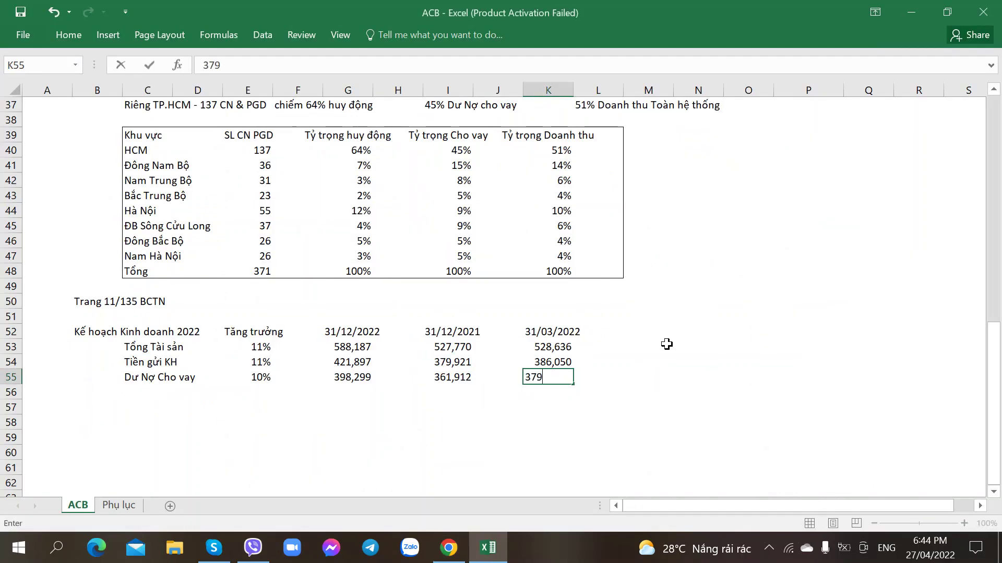
key(alt+Tab)
key(alt+Tab)
key(ctrl+Return)
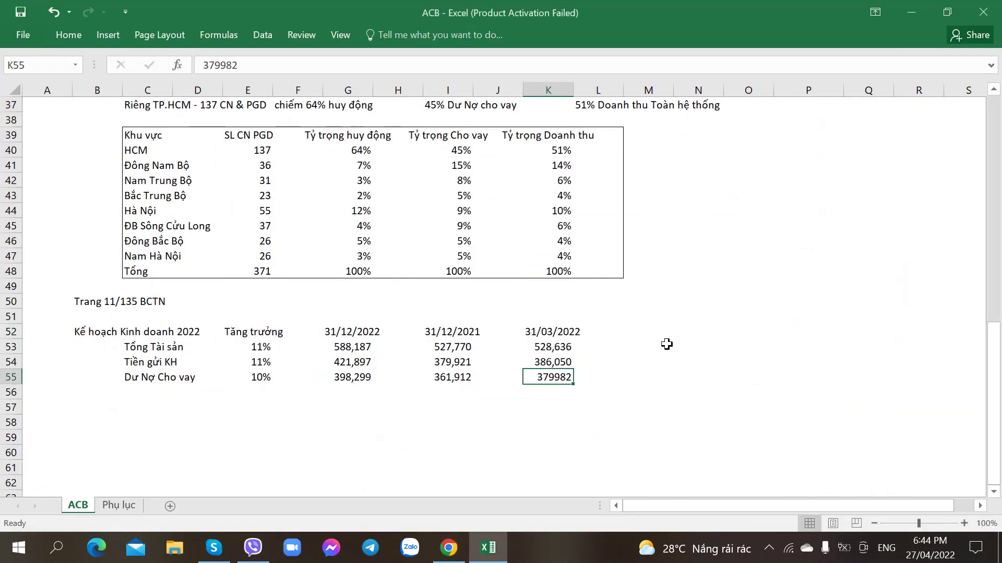
Paste only the formatting of cell K54 onto the customer loans figure in K55.
click(548, 367)
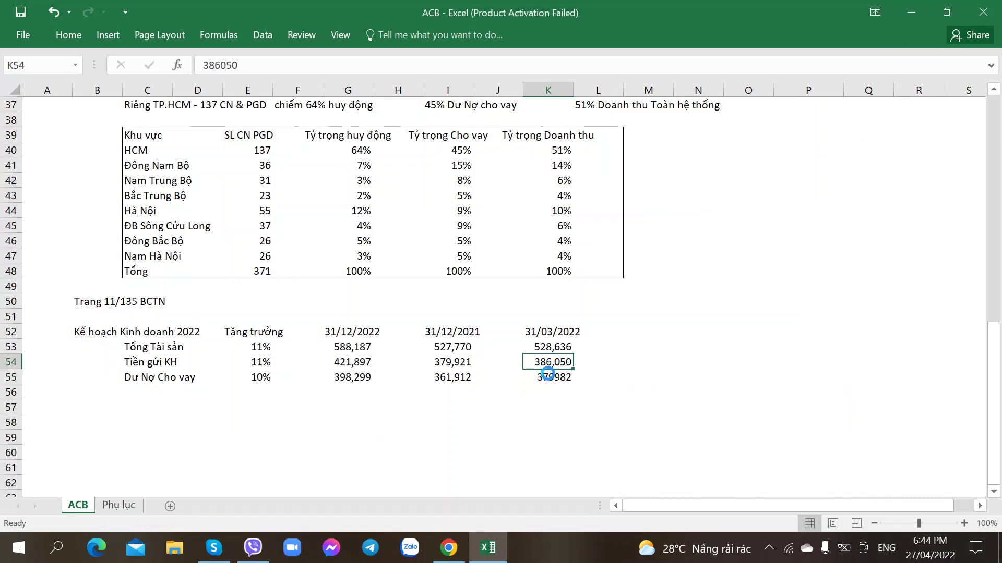
key(ctrl+c)
click(548, 373)
right_click(548, 373)
click(637, 316)
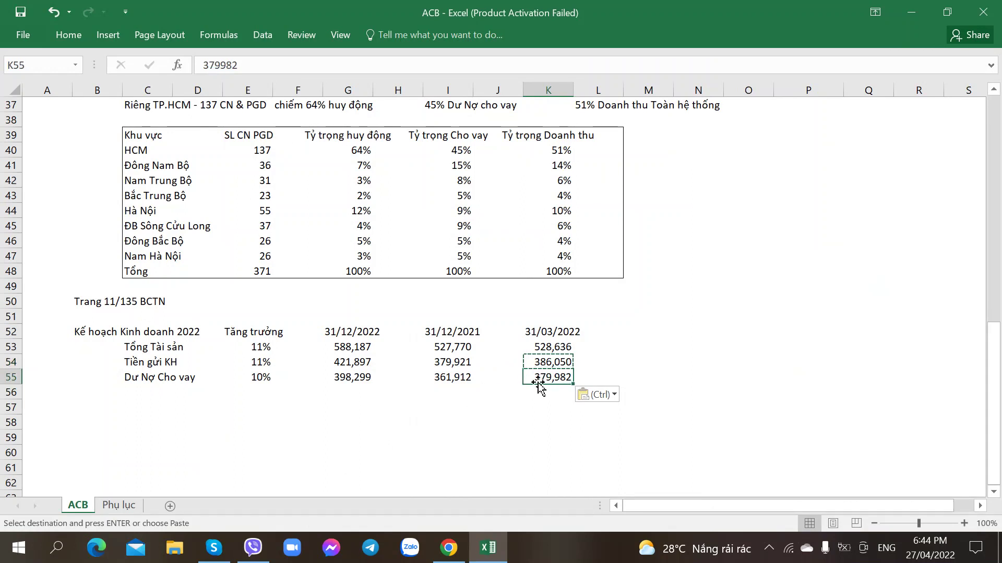
Compare the 31/12/2022 targets for customer deposits and loans with the 31/03/2022 figures in rows 54 and 55.
click(357, 364)
click(350, 378)
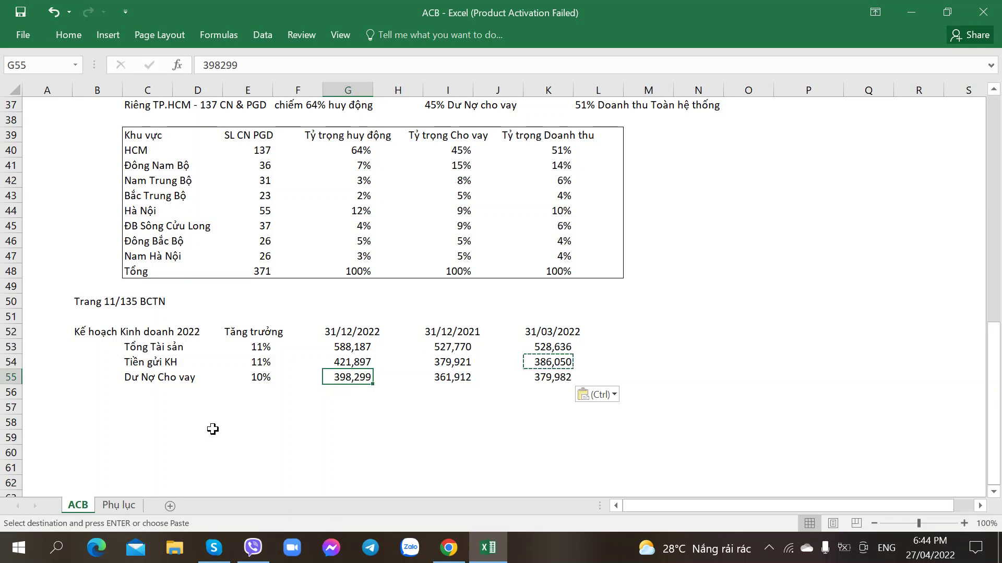
click(147, 387)
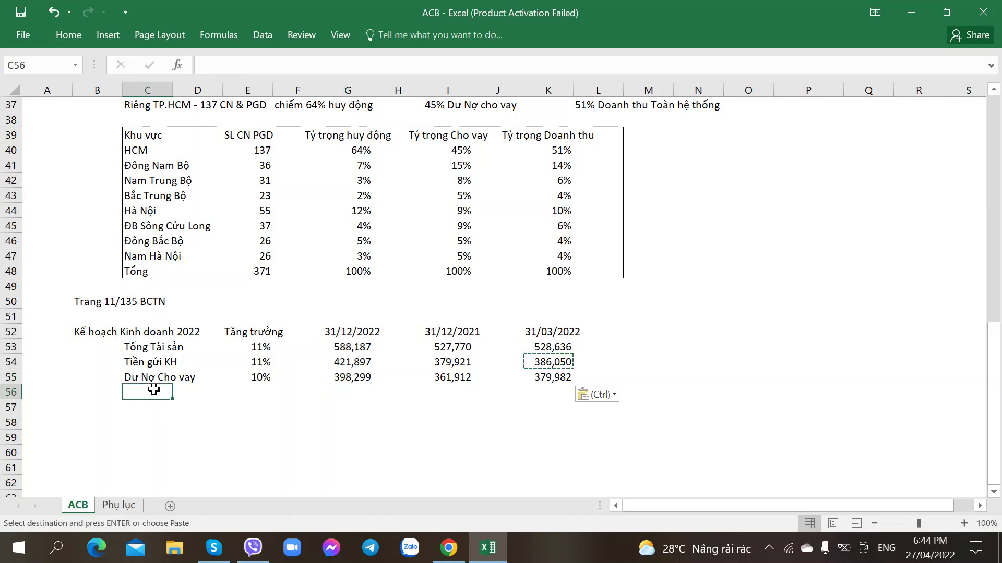
click(558, 359)
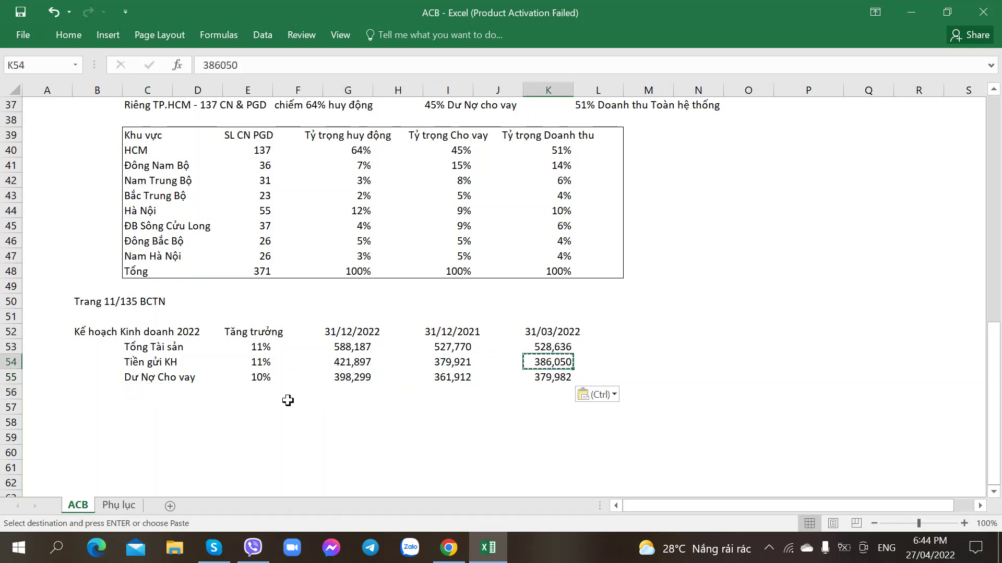
click(156, 392)
key(alt+Tab)
key(alt+Tab)
click(533, 380)
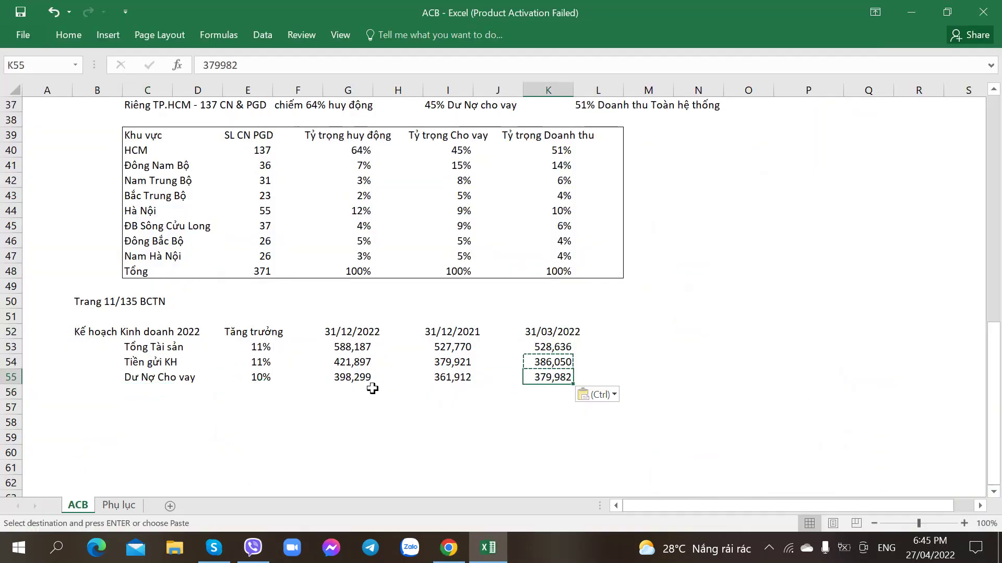
click(360, 379)
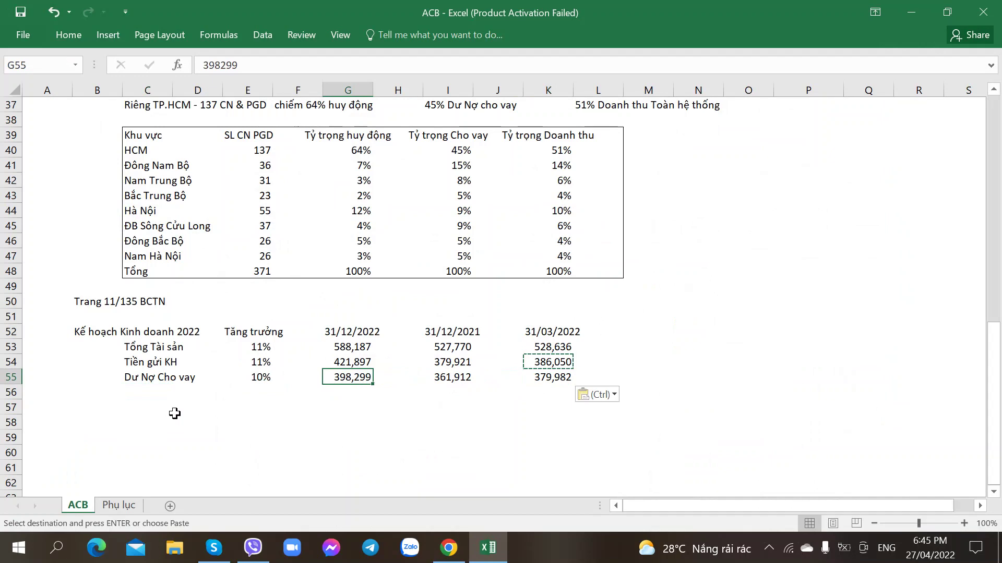
key(alt+Tab)
key(alt+Tab)
Check the 2022 targets on page 11 of the annual report and add the row label "Lãi trước thuế" in C56.
click(154, 397)
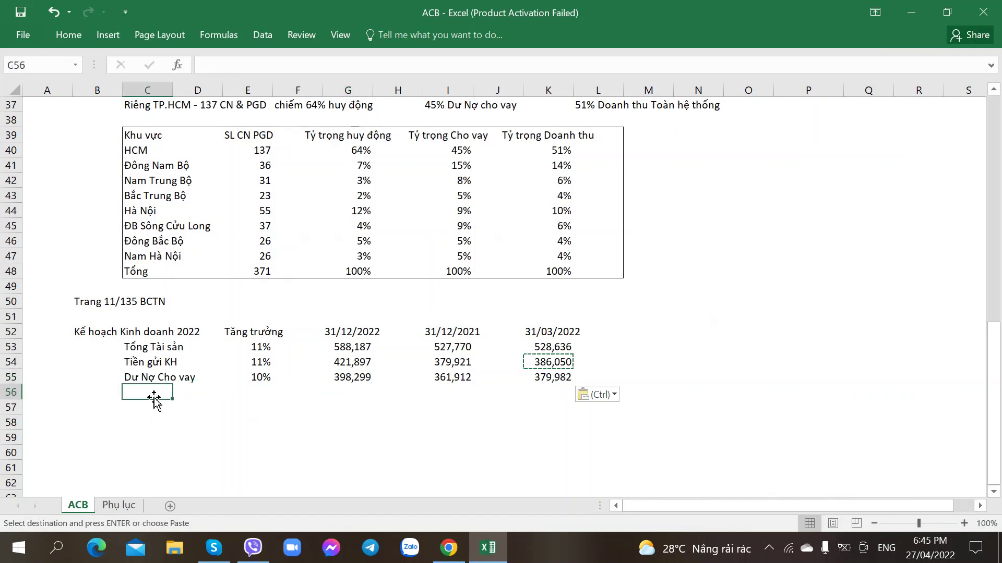
key(alt+Tab)
click(357, 13)
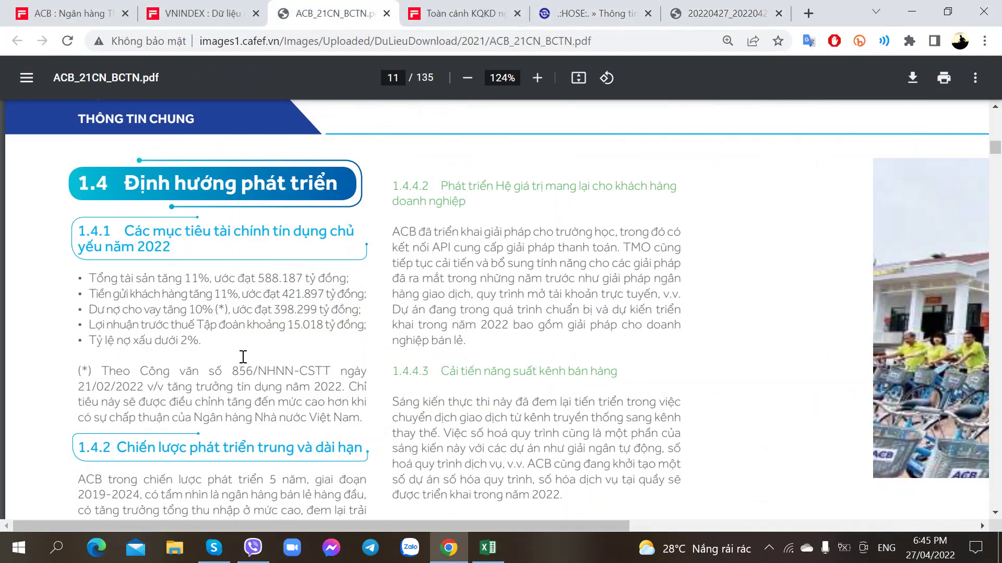
key(alt+Tab)
text(Lãi trước thuế)
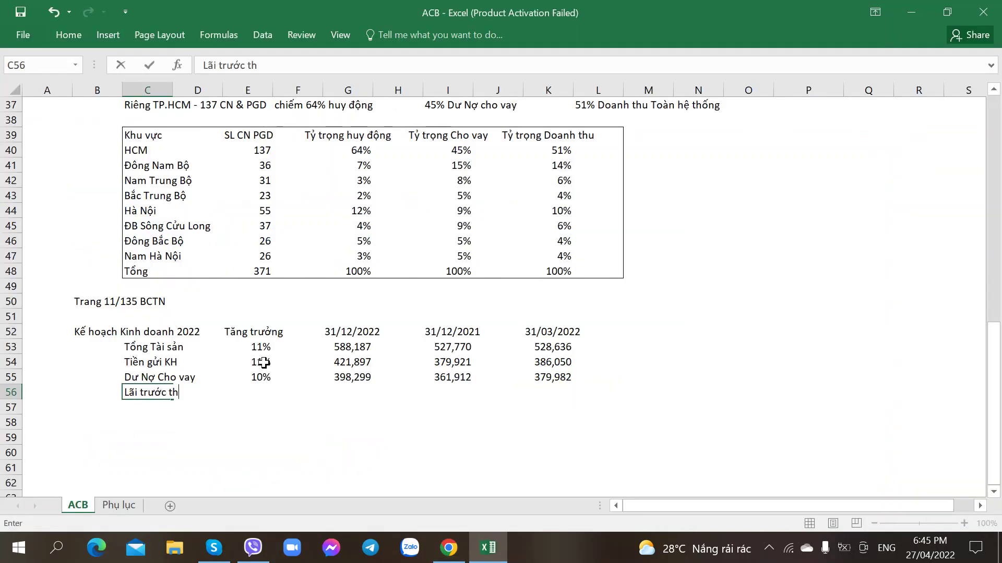
key(Tab)
key(Tab)
Read the 2022 pre-tax profit target in the annual report and enter 15018 in G56 under 31/12/2022.
key(alt+Tab)
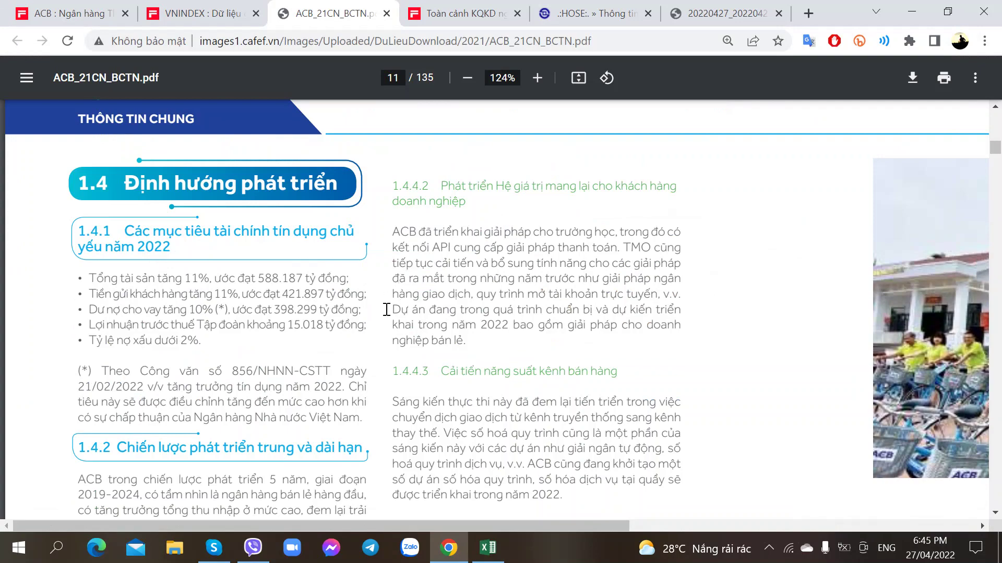
key(alt+Tab)
key(alt+Tab)
key(alt+Tab)
key(Tab)
key(Tab)
key(alt+Tab)
key(alt+Tab)
key(alt+Tab)
key(alt+Tab)
text(15018)
Paste only the formatting of the loans target above onto the pre-tax profit target in G56.
key(Up)
key(ctrl+c)
right_click(358, 394)
key(s)
key(Escape)
Find ACB's 2021 pre-tax profit under Lãi TT on the Phụ lục sheet and copy that cell.
key(Left)
key(Left)
key(Up)
key(ctrl+Page_Down)
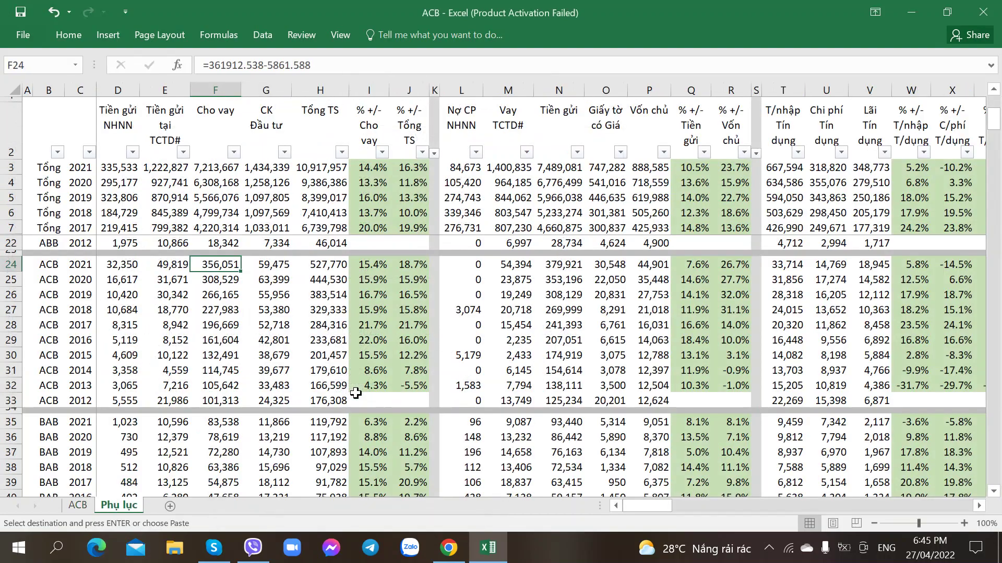
key(Right)
key(Right)
key(Right)
key(Right)
key(Right)
key(Right)
key(Right)
key(Right)
key(Right)
key(Right)
key(Right)
key(Right)
key(Right)
key(Right)
key(Right)
key(Right)
key(Right)
key(Right)
key(Right)
key(Right)
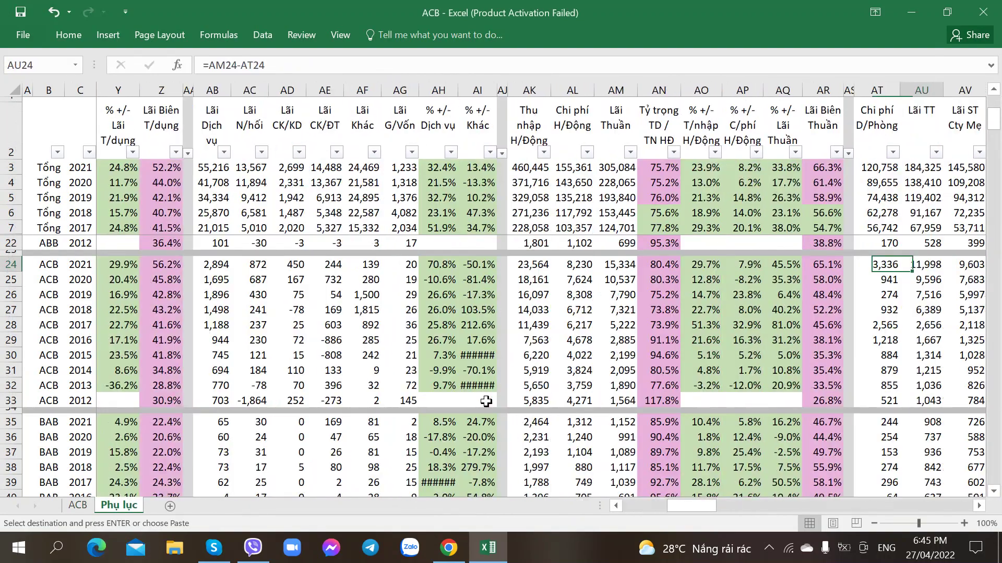
key(Right)
key(Left)
key(Left)
key(Left)
key(Left)
key(Left)
key(Left)
key(Left)
key(Left)
key(Left)
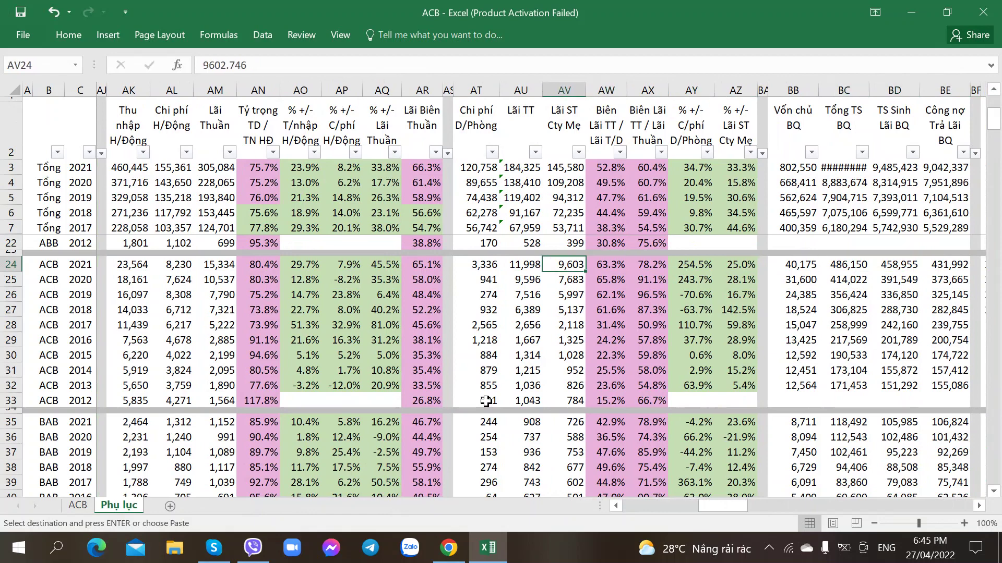
key(Left)
key(alt+Tab)
key(alt+Tab)
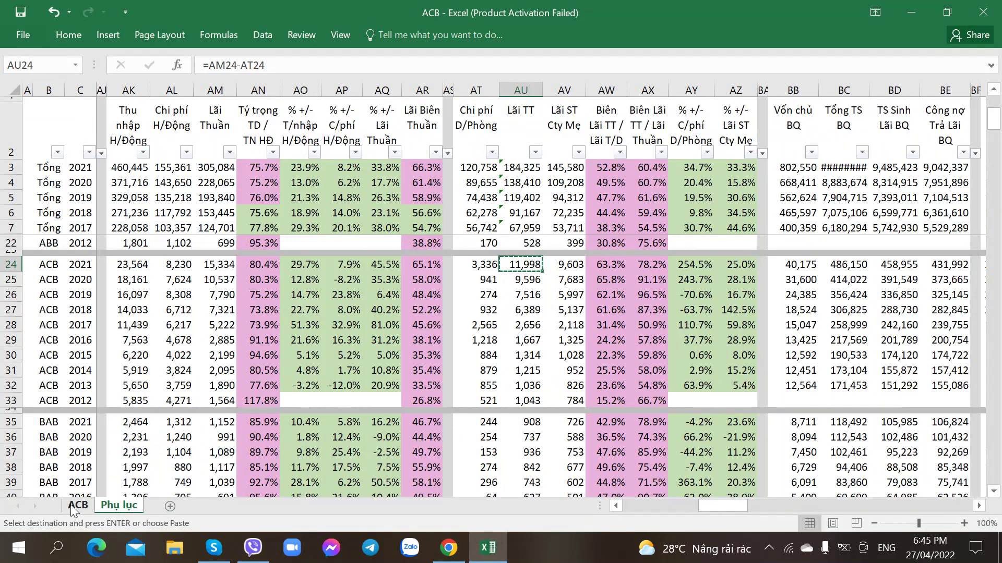
Return to the ACB sheet and enter 11998 as the pre-tax profit in I56 under 31/12/2021.
click(73, 505)
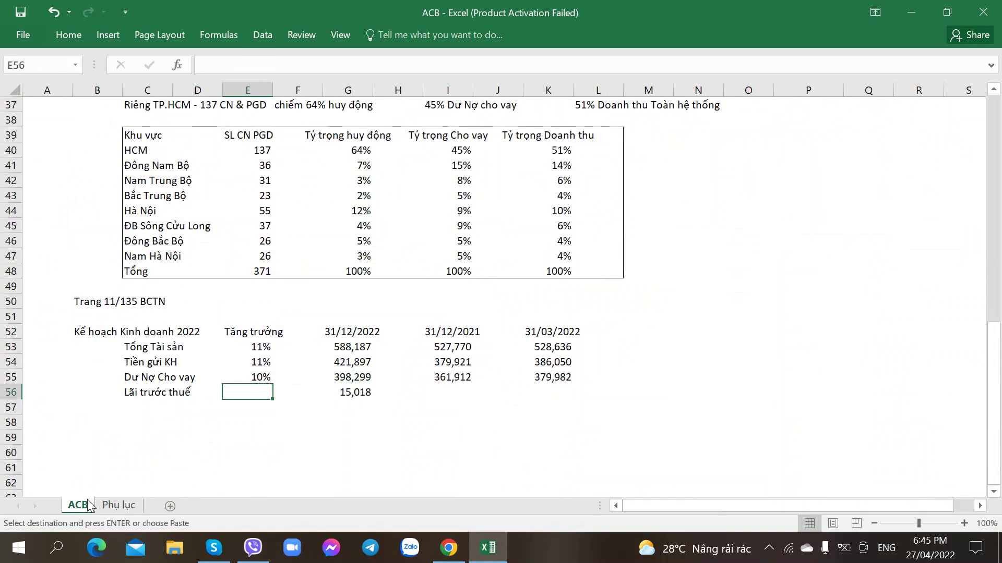
key(Right)
key(Right)
key(Right)
key(Right)
text(11998)
key(Right)
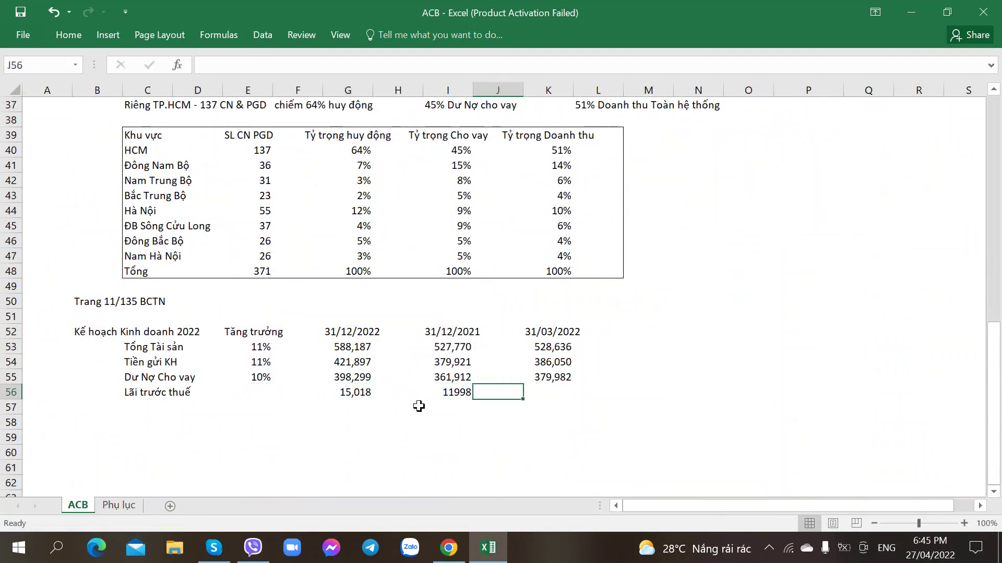
Paste only the formatting of cell I55 onto the pre-tax profit figure in I56.
drag(437, 370, 440, 393)
key(ctrl+c)
click(443, 397)
right_click(443, 398)
key(s)
key(Return)
Calculate the planned pre-tax profit growth in E56 with the formula =G56/I56-1.
key(Left)
key(Left)
key(Left)
key(Left)
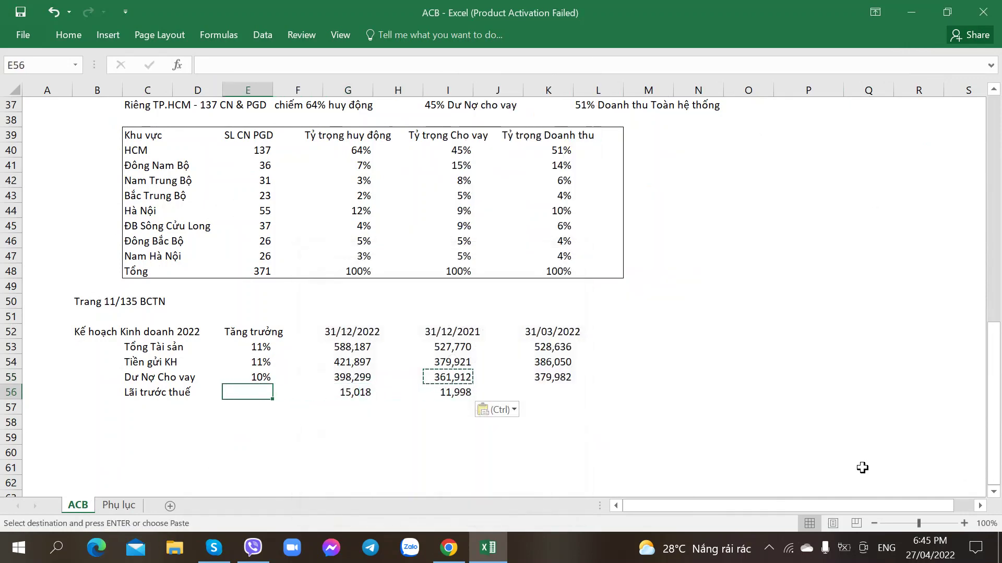
text(=)
key(Right)
key(Right)
text(/)
key(Right)
key(Right)
key(Right)
key(Right)
key(Return)
key(Up)
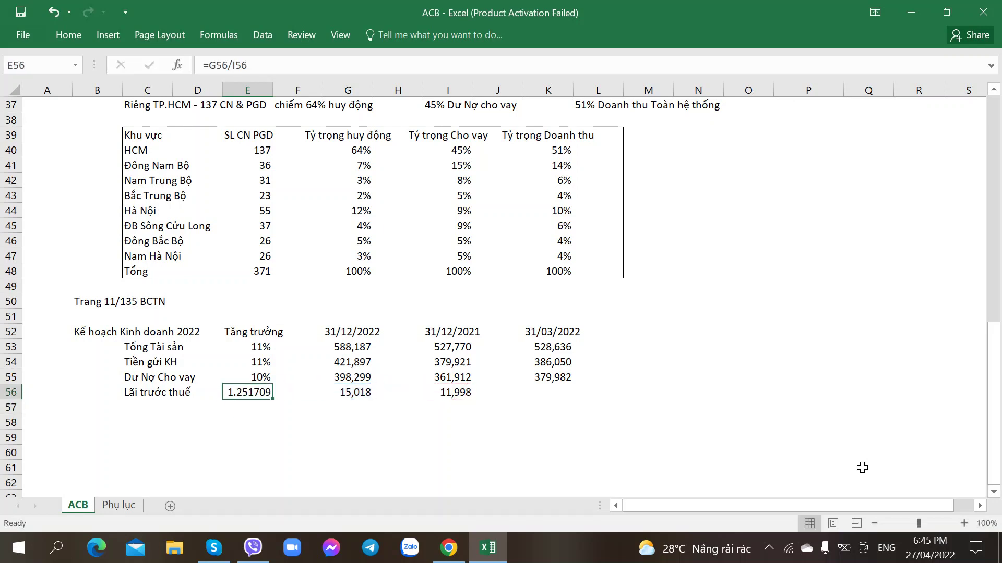
click(276, 64)
text(-1)
key(Return)
Paste the percentage formatting of E55 onto the profit growth in E56 and show it with two decimals.
key(Up)
key(Up)
key(ctrl+c)
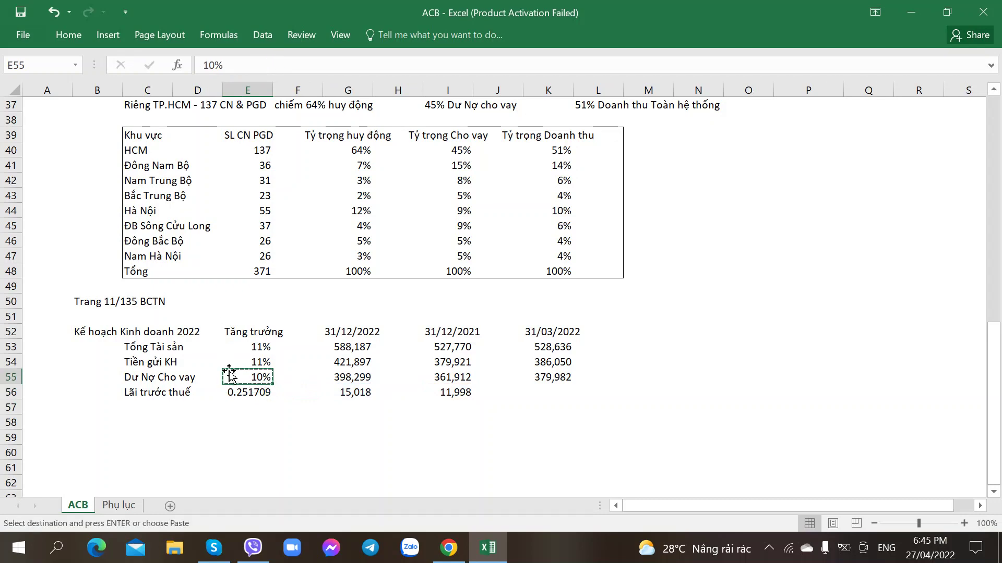
click(236, 393)
right_click(235, 393)
click(267, 320)
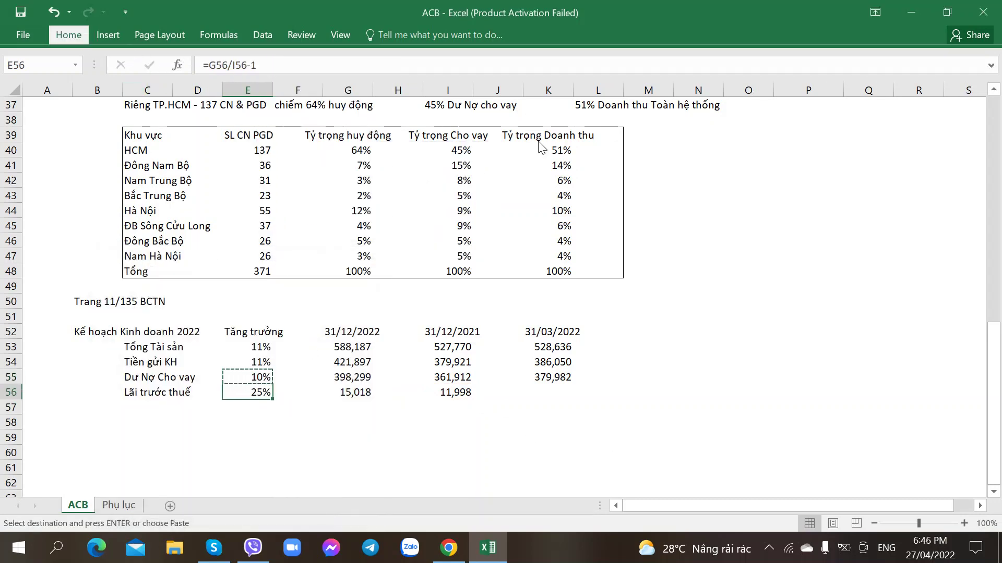
click(69, 35)
click(506, 84)
click(506, 83)
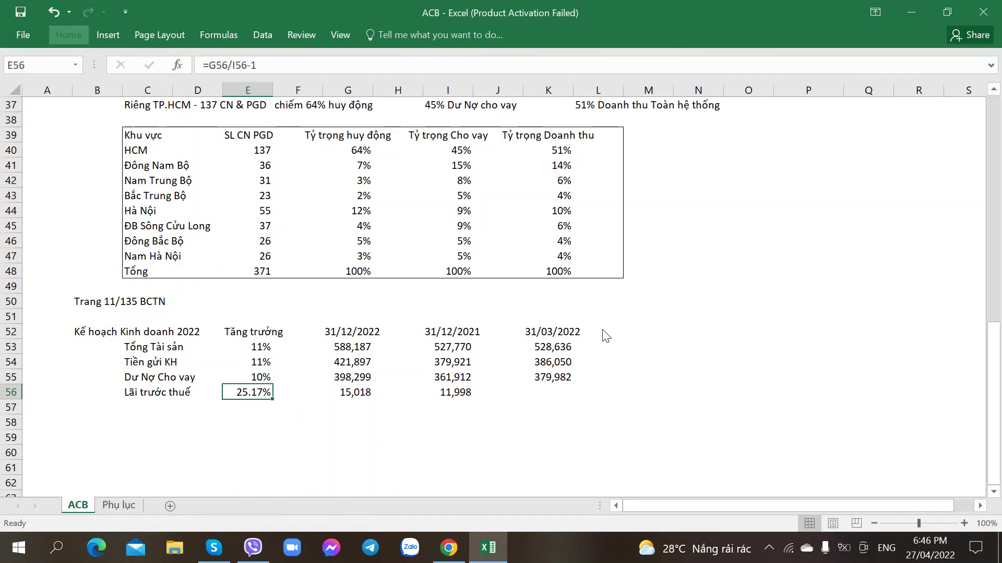
Examine the Q1 2022 report's income statement down to total pre-tax profit, and its liabilities and equity page.
click(572, 391)
key(alt+Tab)
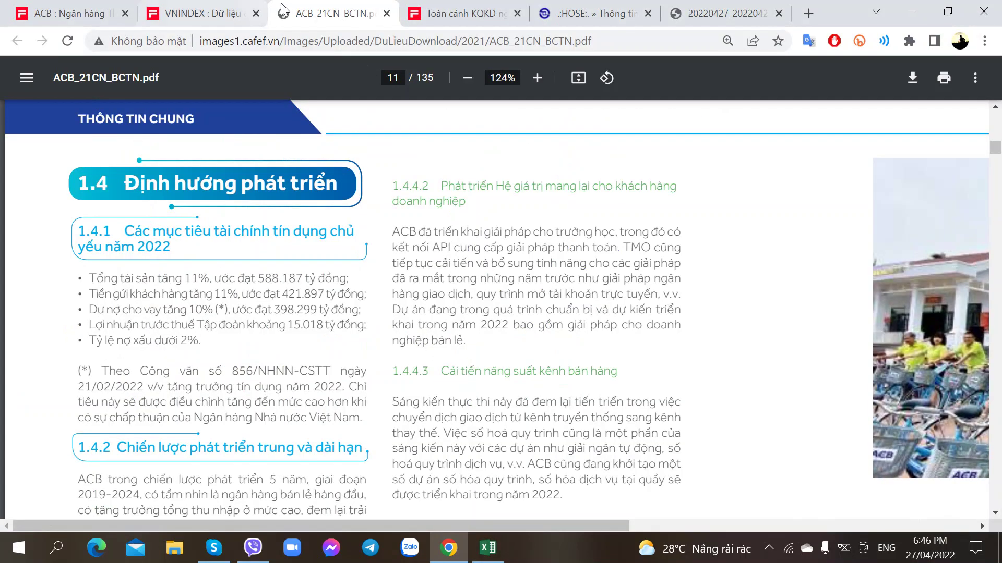
click(705, 13)
scroll(601, 235, down, 20)
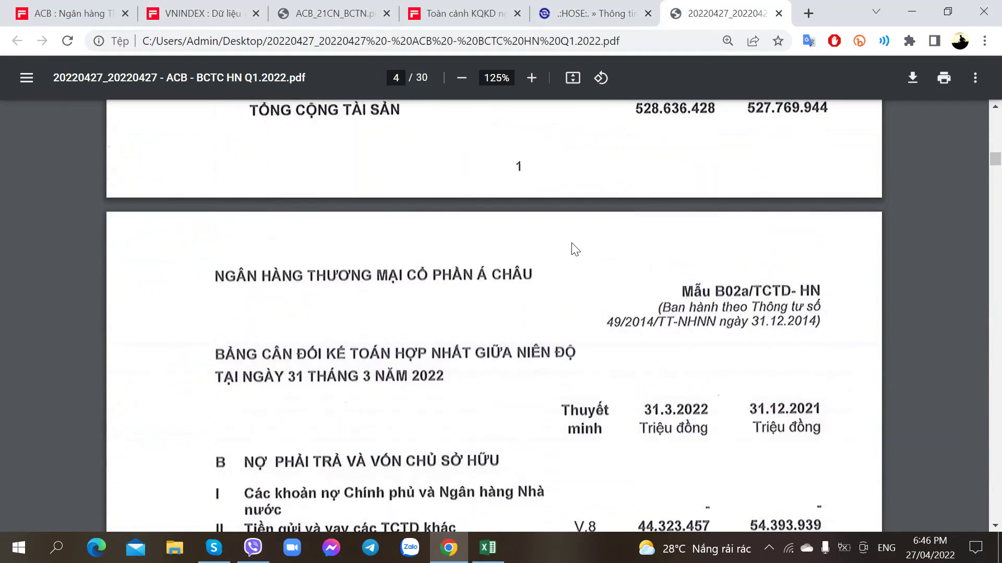
scroll(572, 244, up, 15)
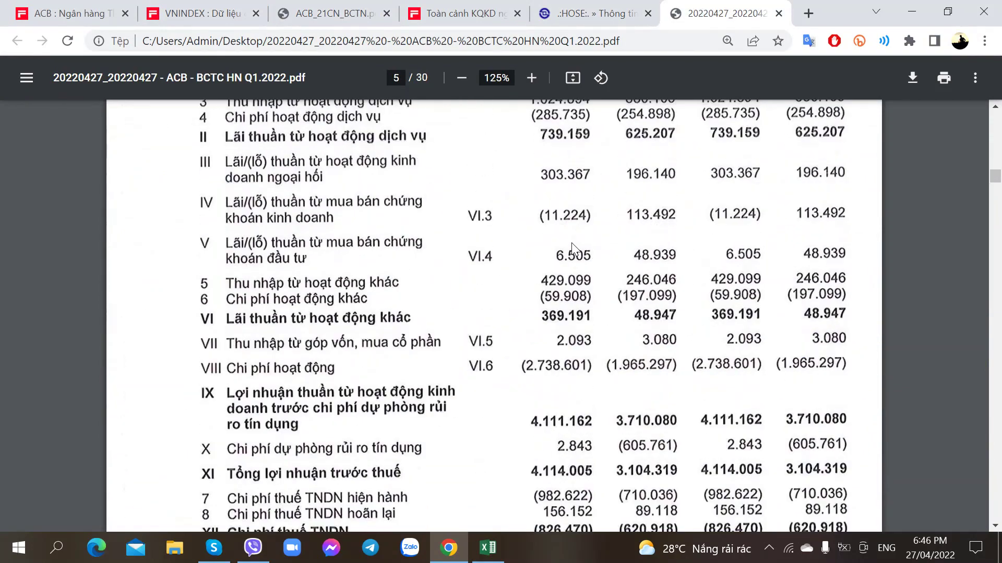
scroll(572, 244, down, 4)
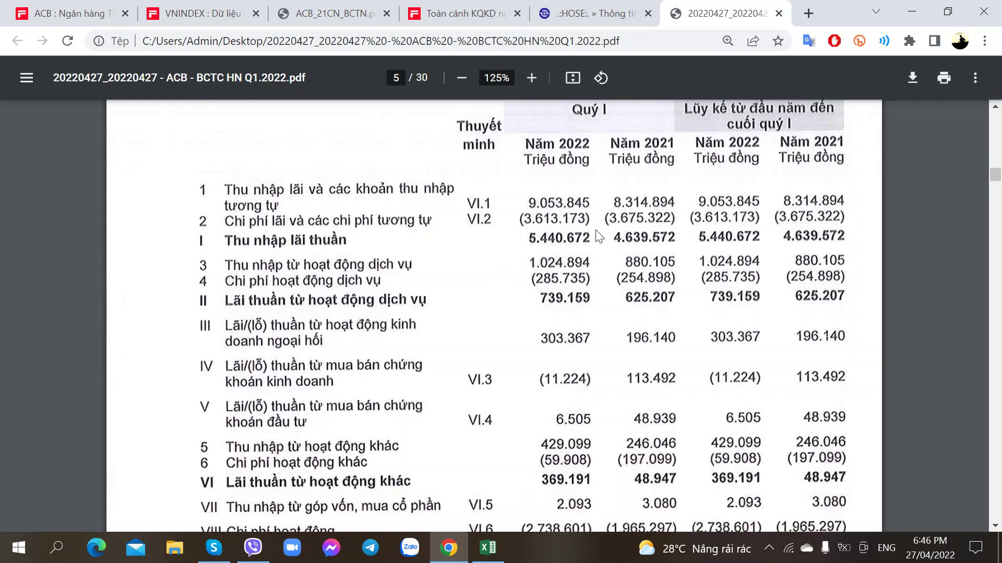
scroll(542, 312, up, 2)
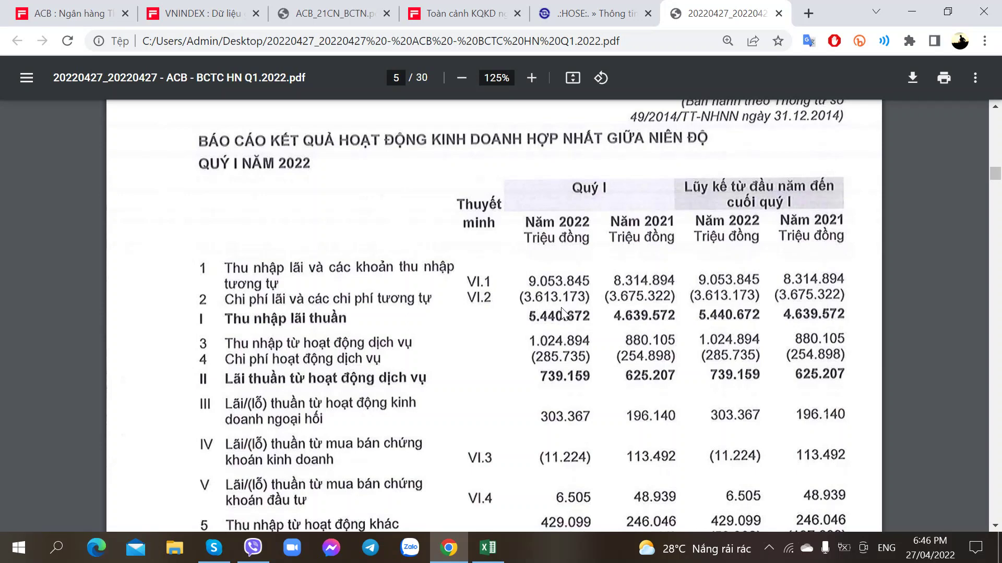
scroll(514, 288, up, 15)
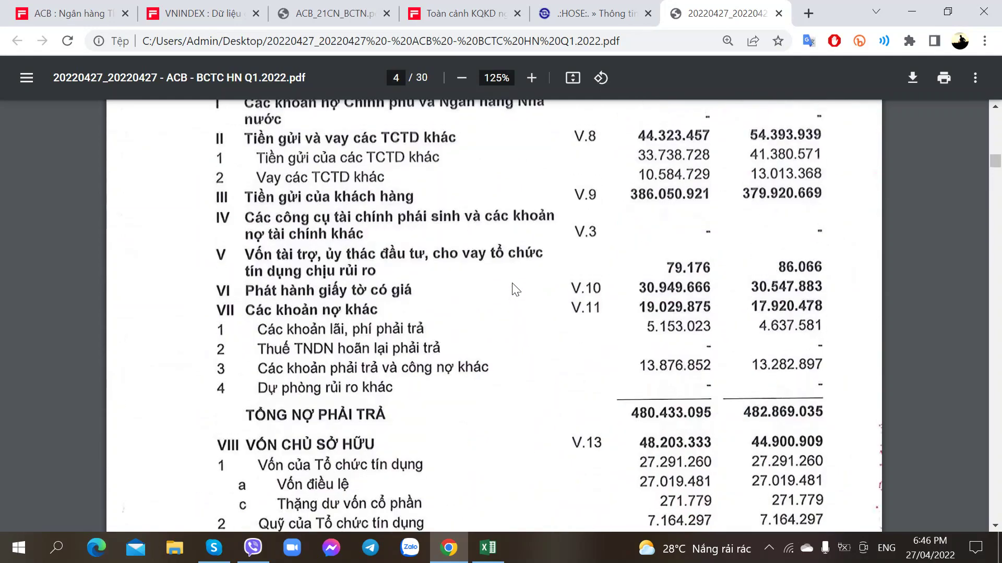
scroll(514, 290, down, 18)
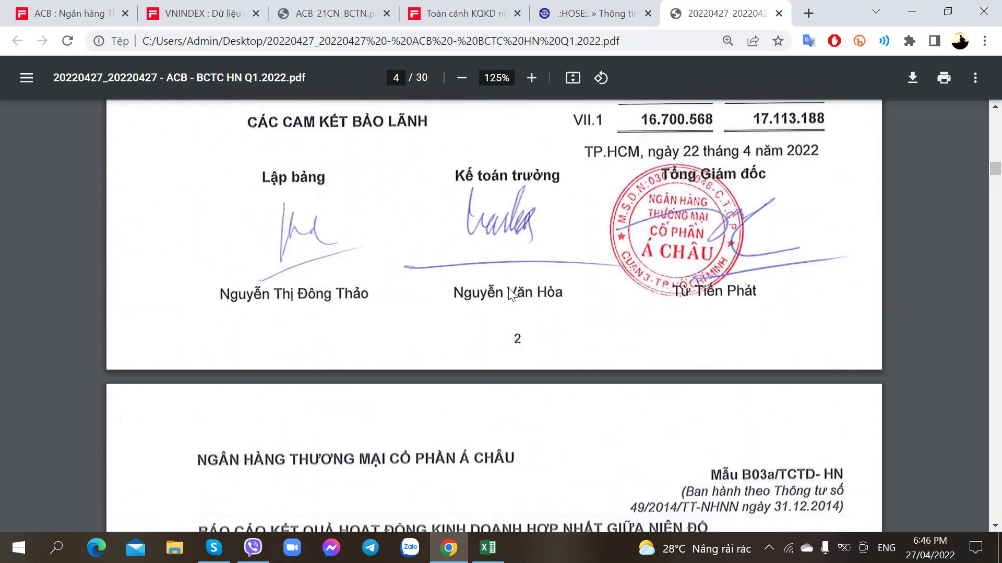
scroll(508, 288, up, 7)
scroll(481, 326, up, 4)
scroll(470, 334, down, 13)
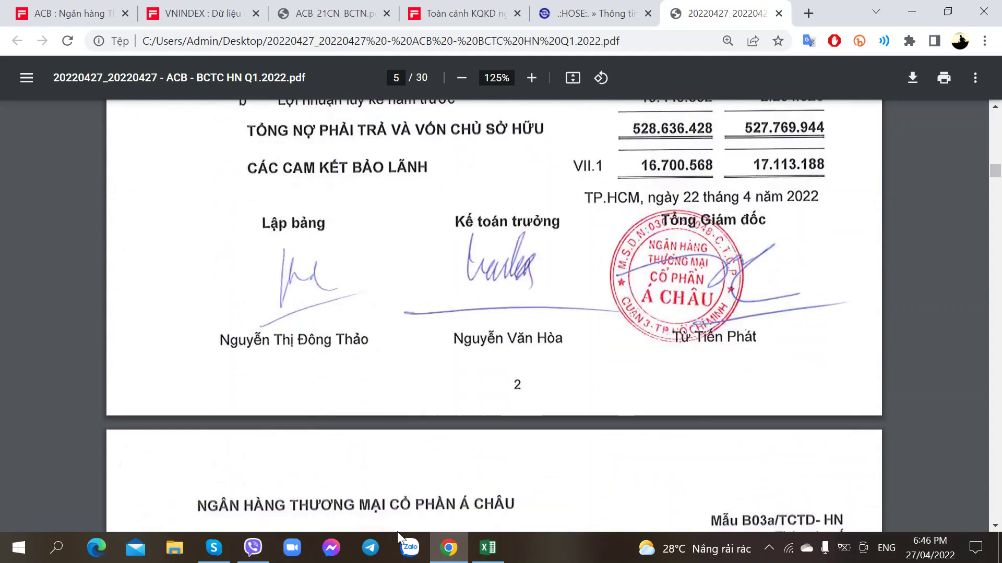
Check the Phụ lục sheet, then show and examine ACB's yearly financial information on its CafeF page.
click(488, 548)
click(122, 506)
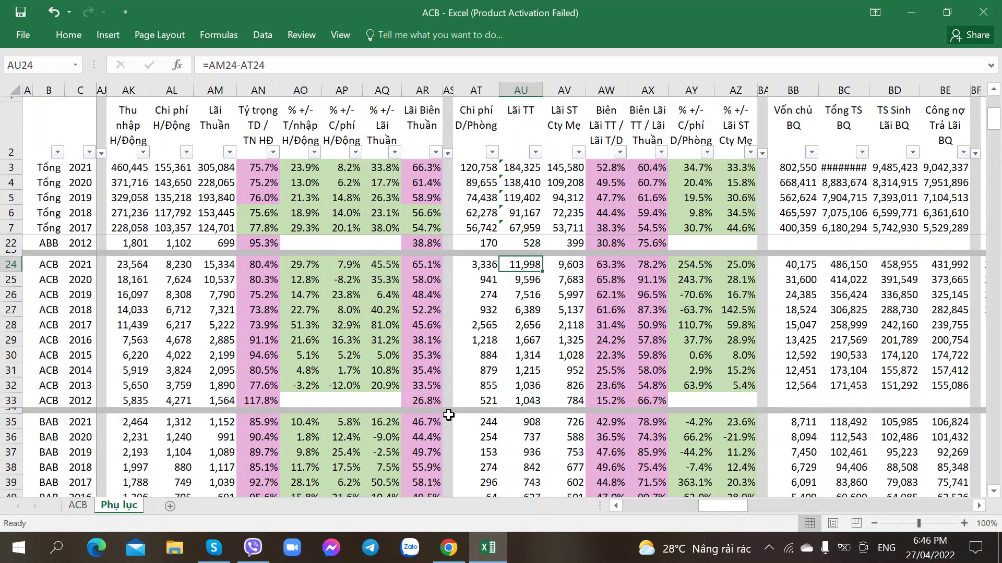
click(448, 548)
click(134, 8)
scroll(187, 285, down, 15)
scroll(185, 277, down, 10)
scroll(184, 276, up, 5)
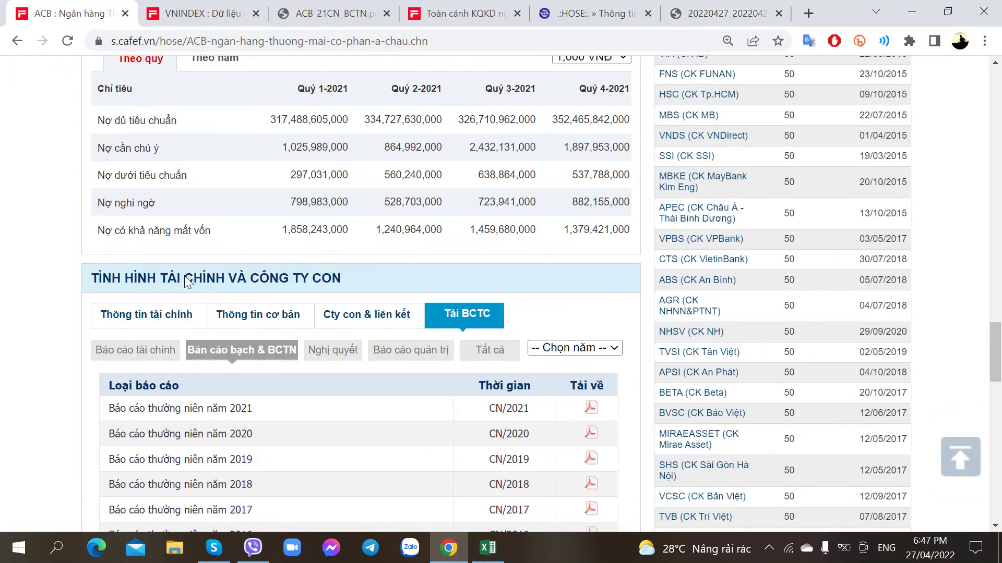
click(128, 321)
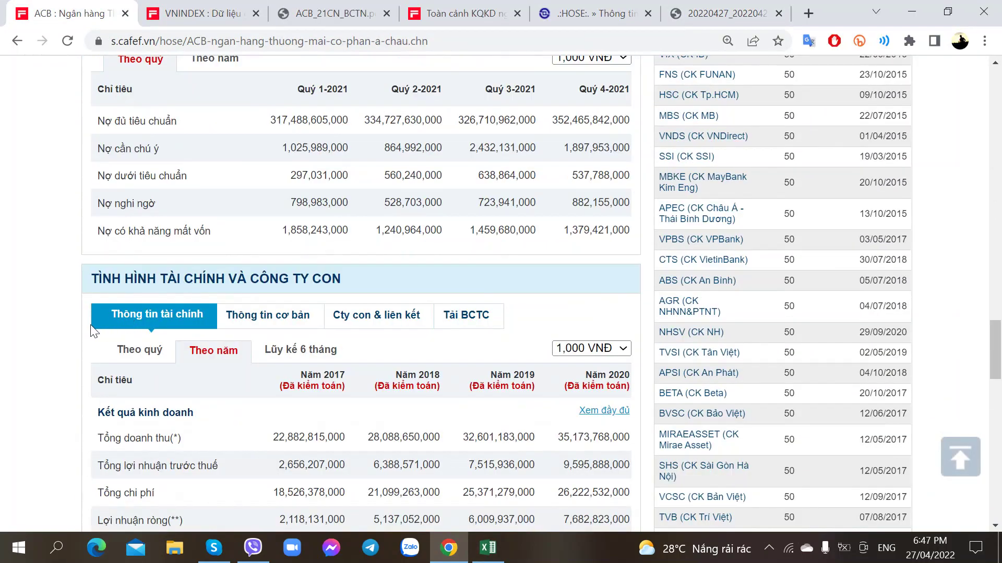
scroll(92, 331, down, 7)
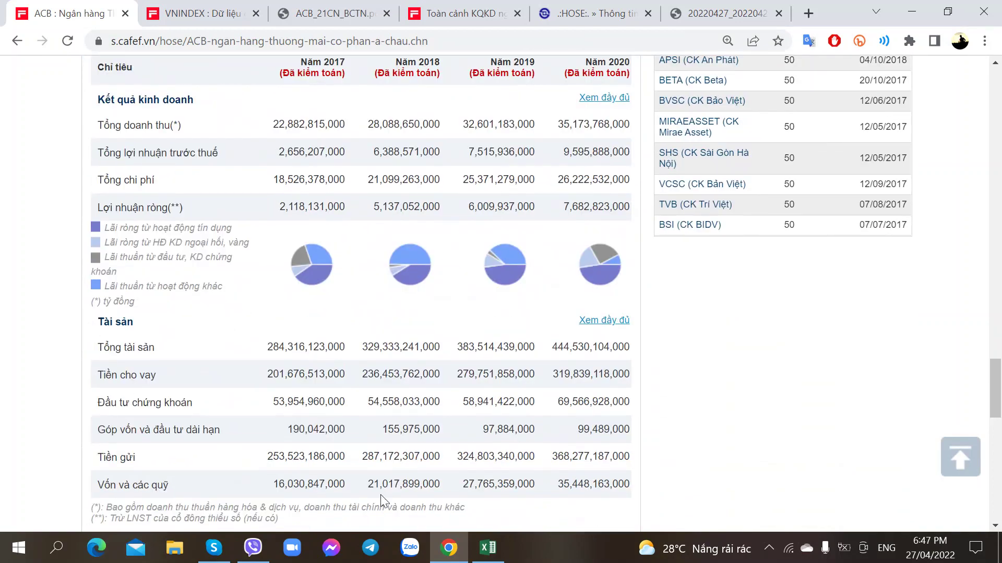
Switch ACB's financial information to quarterly view and examine the 2021 quarterly profit, asset, loan and deposit figures.
scroll(251, 367, up, 6)
click(135, 429)
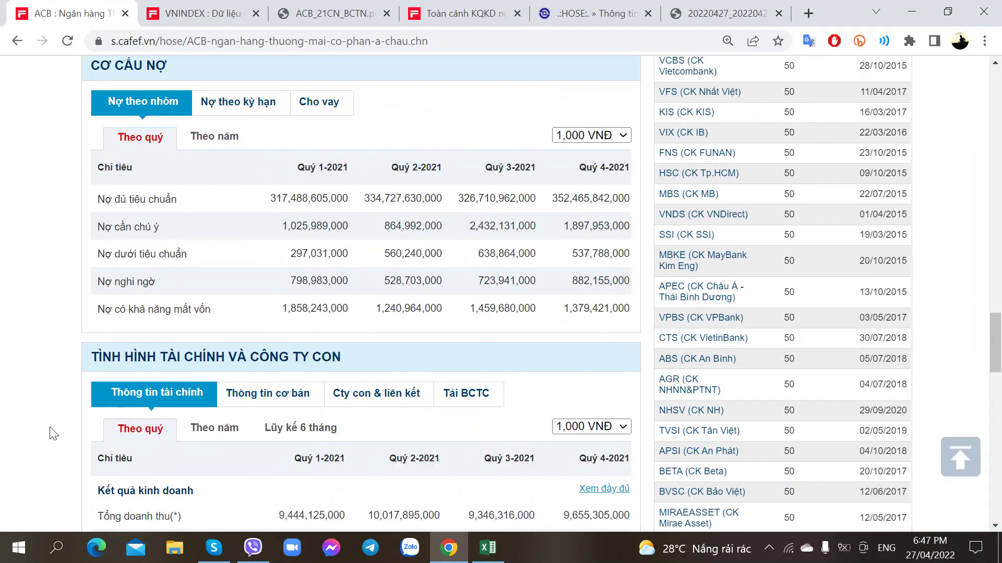
scroll(52, 433, down, 3)
scroll(52, 433, down, 5)
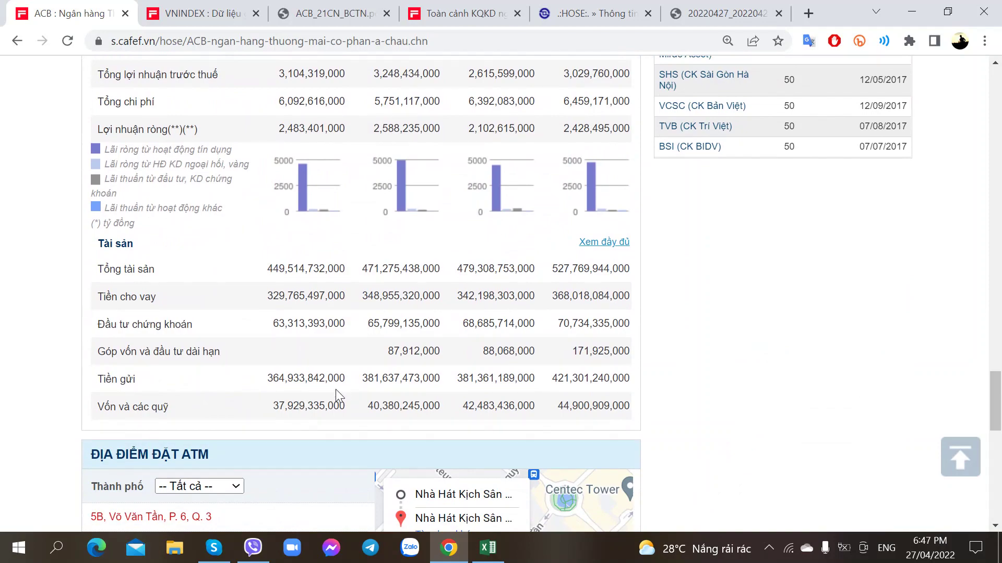
scroll(336, 389, up, 4)
scroll(334, 370, down, 4)
scroll(554, 382, up, 3)
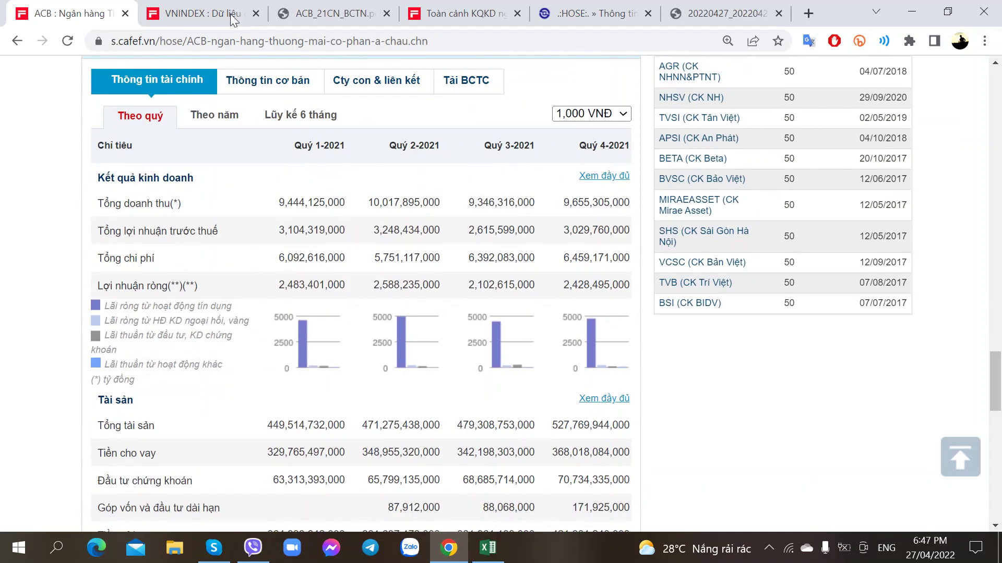
Open the consolidated Q1 2021 financial report PDF from ACB's downloadable reports in a new tab.
scroll(467, 308, up, 3)
click(465, 236)
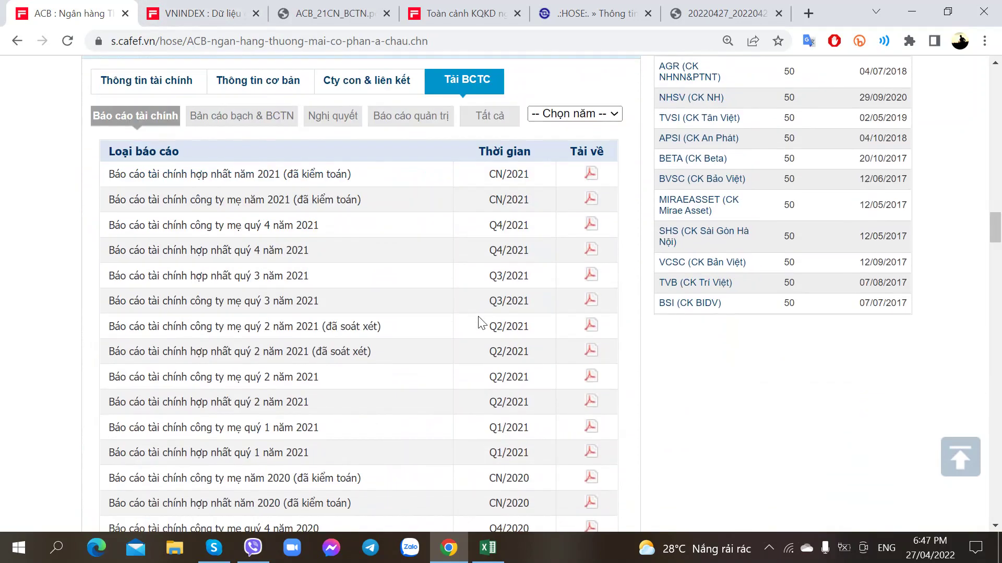
scroll(490, 308, down, 5)
right_click(586, 219)
click(606, 205)
key(ctrl+Tab)
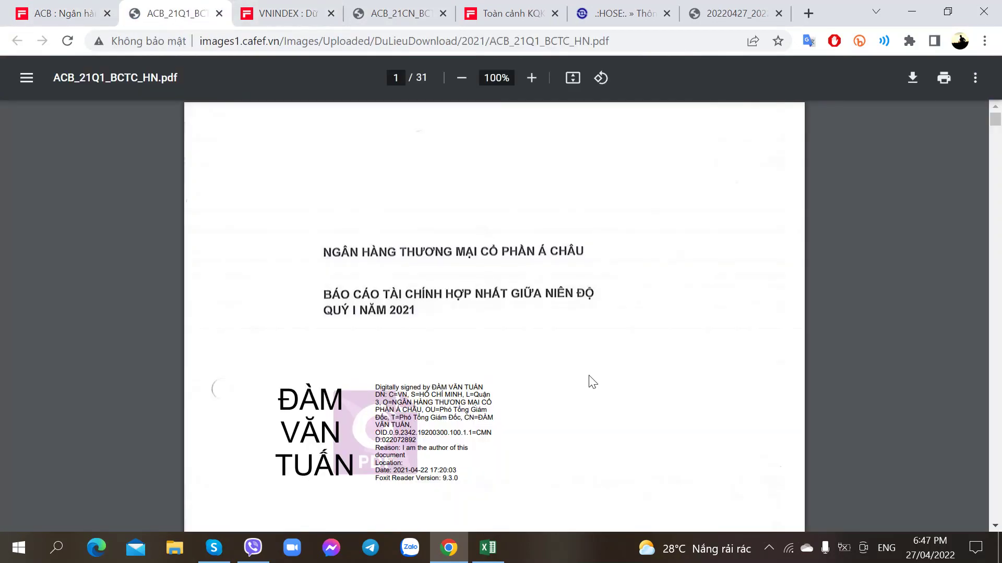
Examine the liabilities and equity page of the Q1 2021 report, especially customer deposits at 31.3.2021 and 31.12.2020.
scroll(588, 381, down, 20)
scroll(587, 378, down, 10)
scroll(587, 378, up, 10)
scroll(584, 376, down, 2)
scroll(585, 376, down, 10)
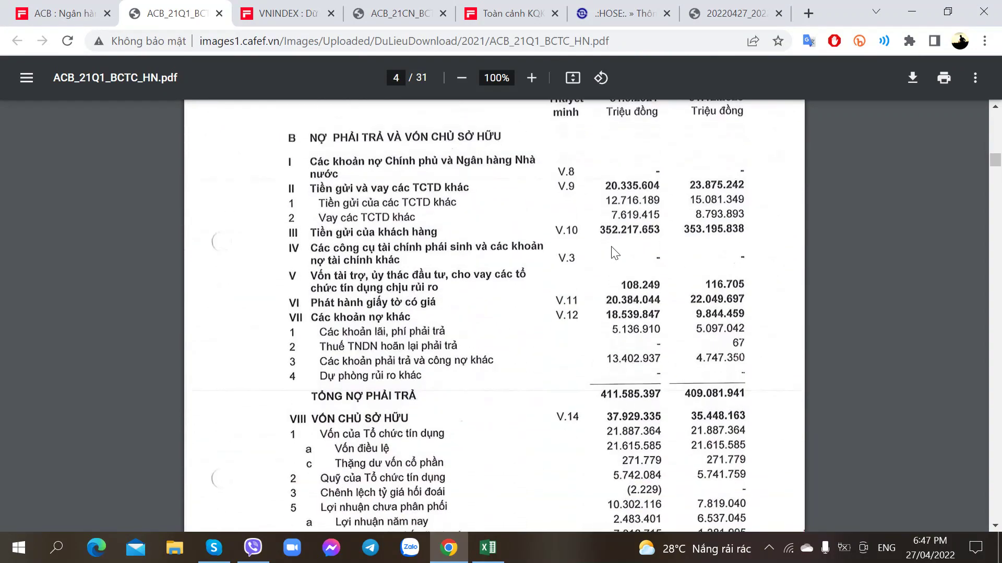
scroll(615, 254, up, 2)
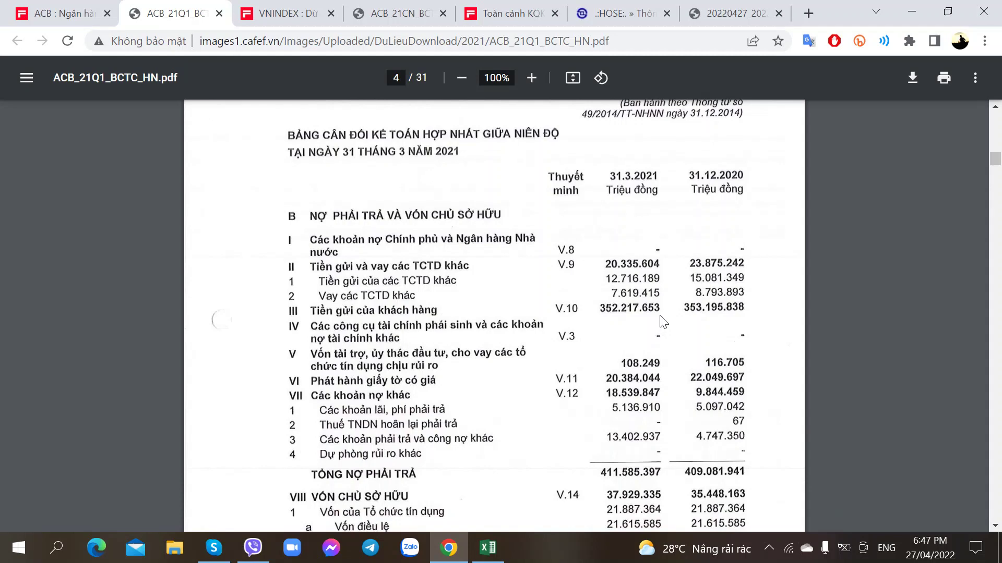
Check ACB's 2021 and 2020 customer deposits in the Phụ lục sheet against the Q1 2021 report's balance sheet.
click(488, 548)
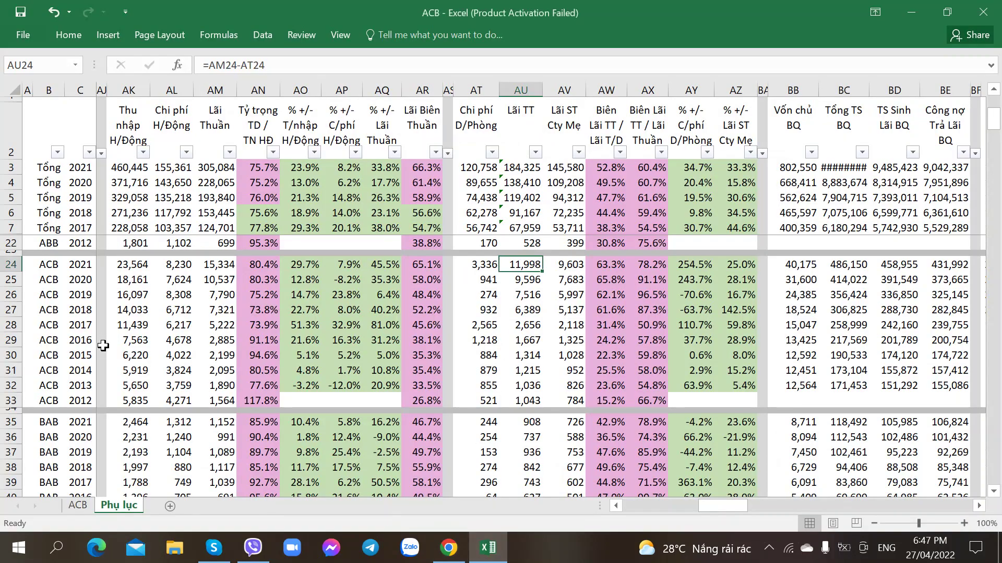
click(186, 285)
key(Left)
key(Left)
key(Left)
key(Left)
key(Left)
key(Left)
key(Left)
key(Left)
key(Left)
key(Left)
key(Left)
key(Left)
key(Left)
key(Left)
key(Left)
key(Left)
key(Left)
key(Left)
key(Left)
key(Left)
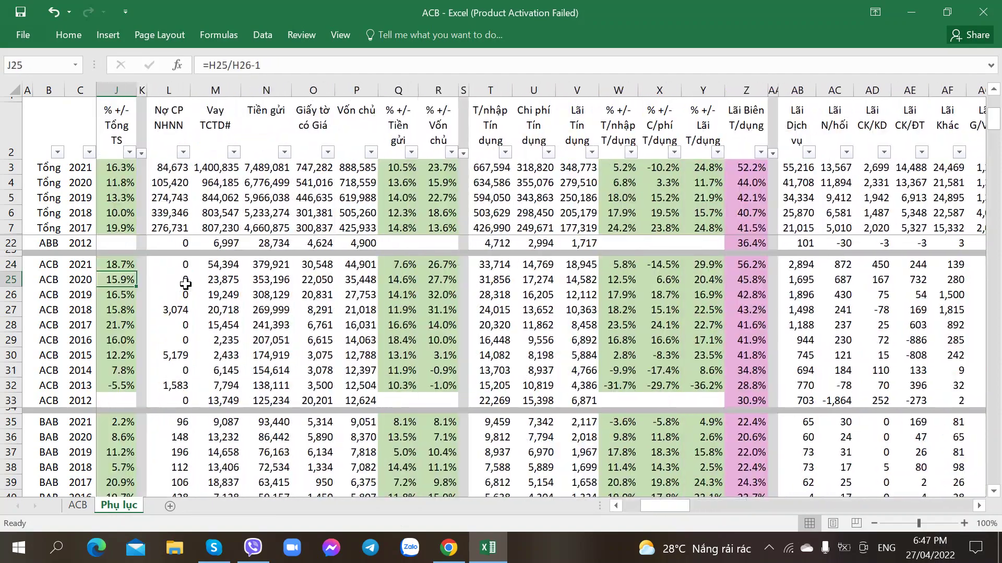
key(Right)
key(Right)
key(Right)
key(Right)
key(Right)
key(Right)
key(Right)
key(Right)
key(Right)
key(Right)
key(Right)
key(Right)
key(Right)
key(Up)
key(Down)
key(Up)
key(Down)
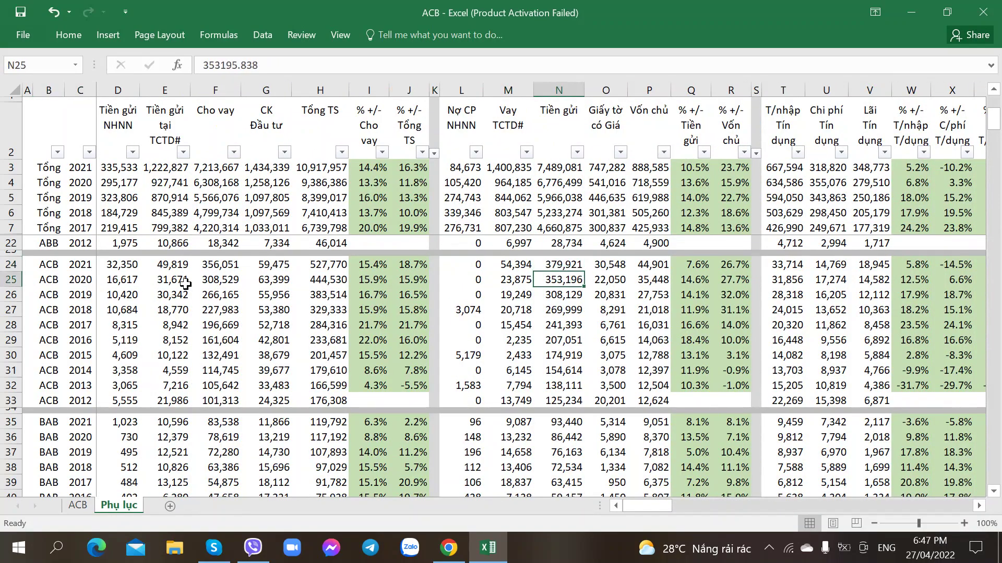
key(Up)
key(alt+Tab)
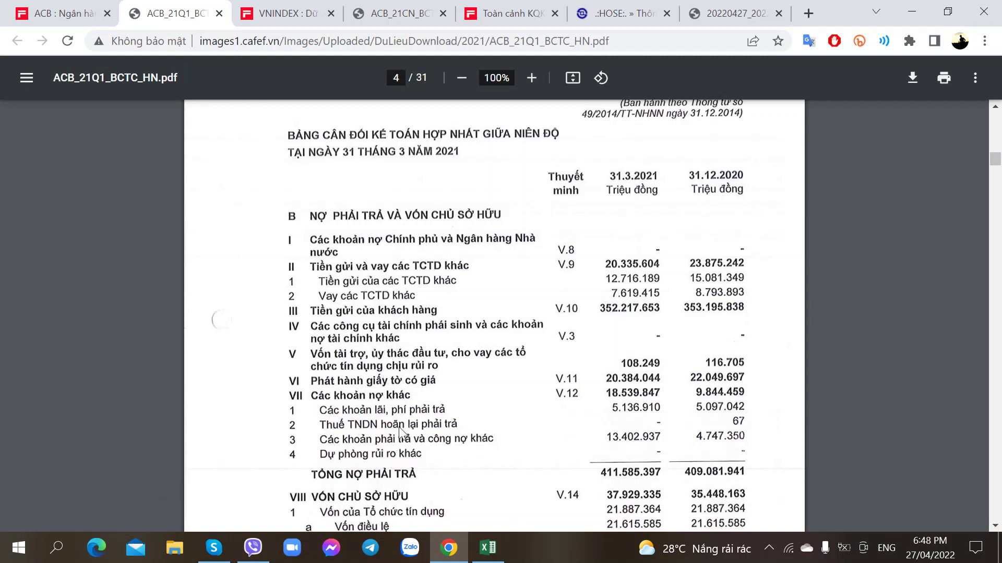
click(488, 548)
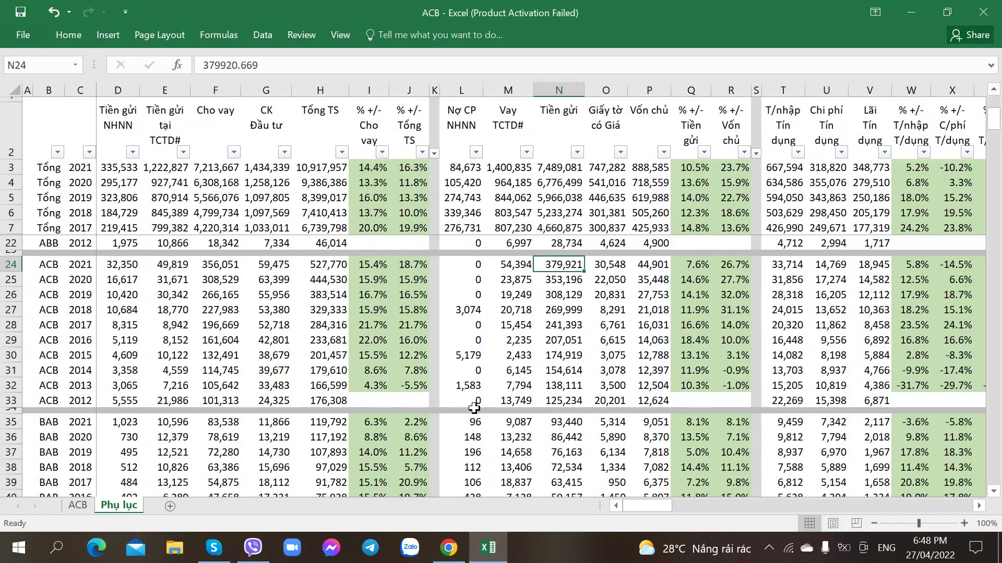
Look up ACB's 2021 pre-tax profit in row 24 of the Phụ lục sheet and return to the ACB sheet.
key(Right)
key(Right)
key(Right)
key(Right)
key(Right)
key(Right)
key(Right)
key(Right)
key(Right)
key(Right)
key(Right)
key(Right)
key(Right)
key(Right)
key(Right)
key(Right)
key(Right)
key(Right)
key(Right)
key(Right)
key(Right)
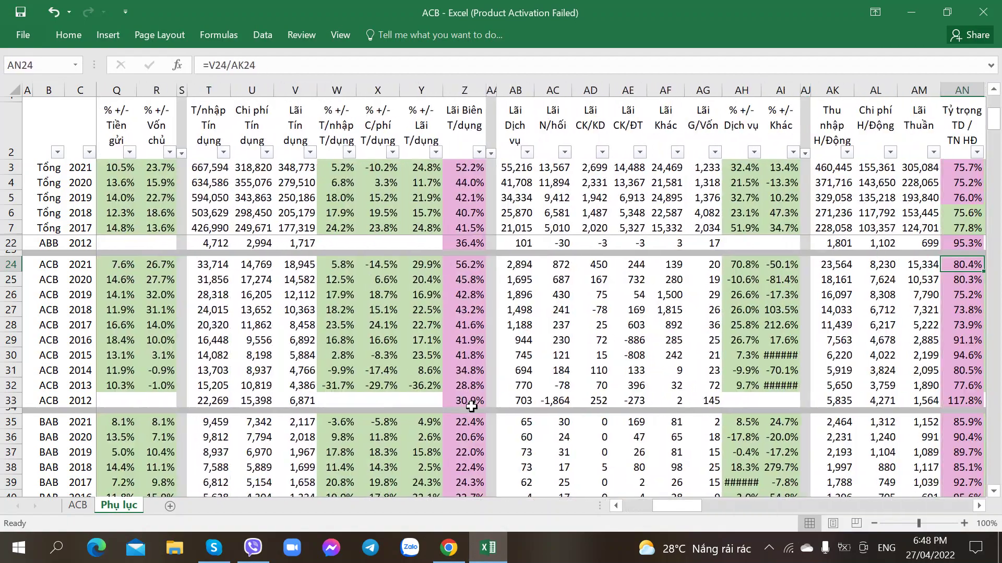
key(Right)
key(Right)
key(Right)
key(Left)
key(Left)
key(Left)
key(Left)
key(Left)
key(Left)
key(Left)
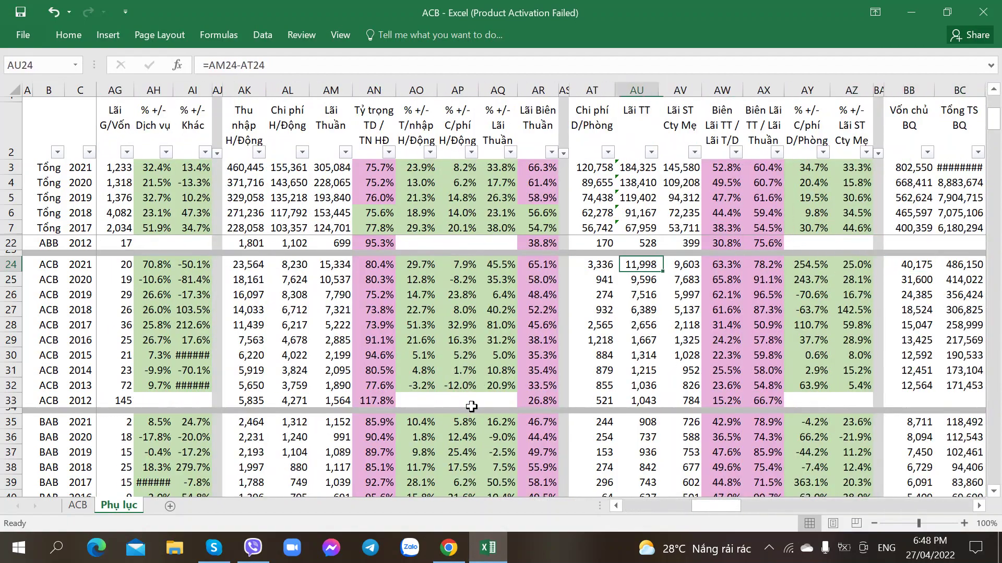
key(ctrl+Page_Up)
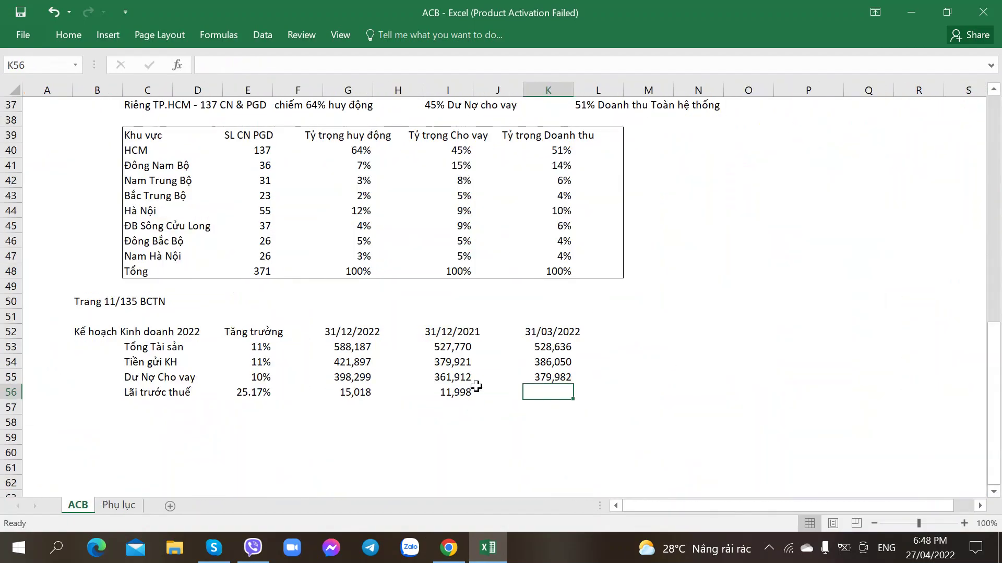
Examine the Q1 2022 report's income statement for 2022 against 2021, and return to the Q1 2021 balance sheet.
key(alt+Tab)
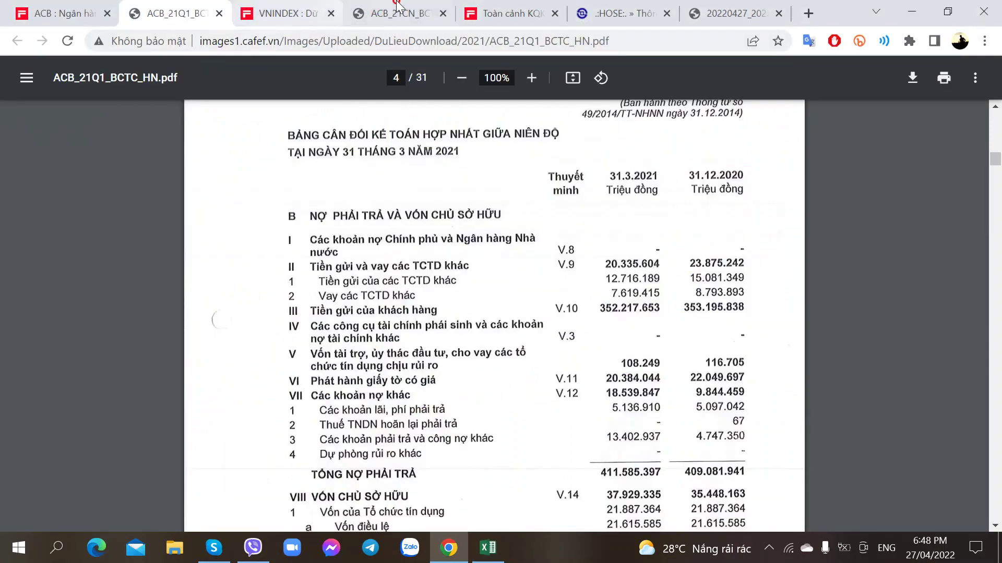
click(387, 13)
key(ctrl+Page_Up)
key(ctrl+Page_Up)
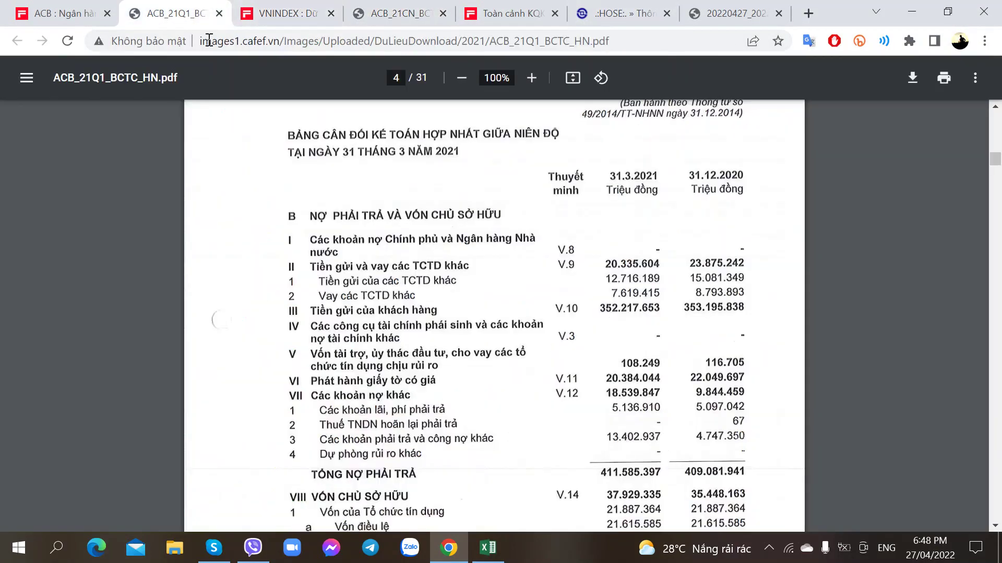
click(740, 13)
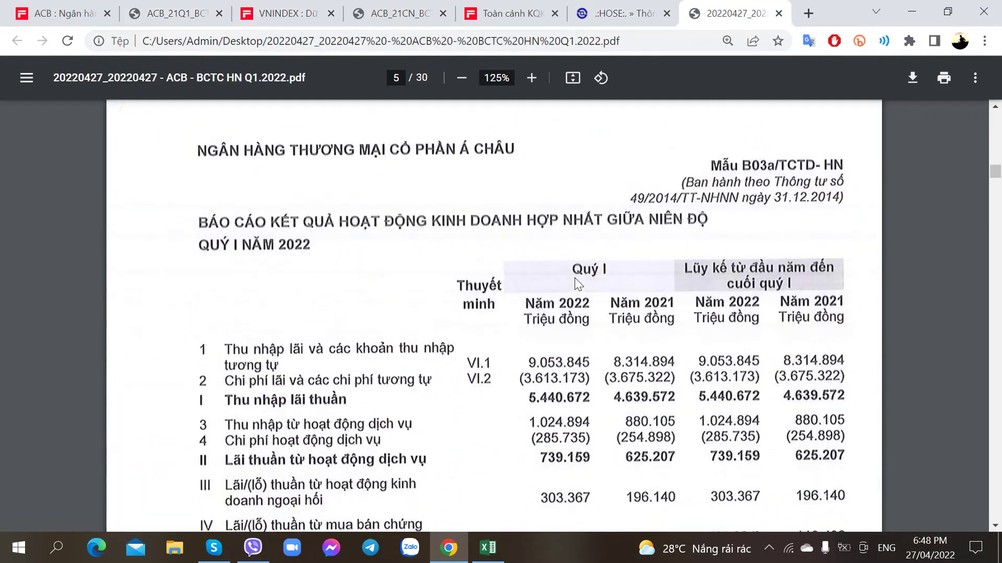
scroll(577, 284, down, 10)
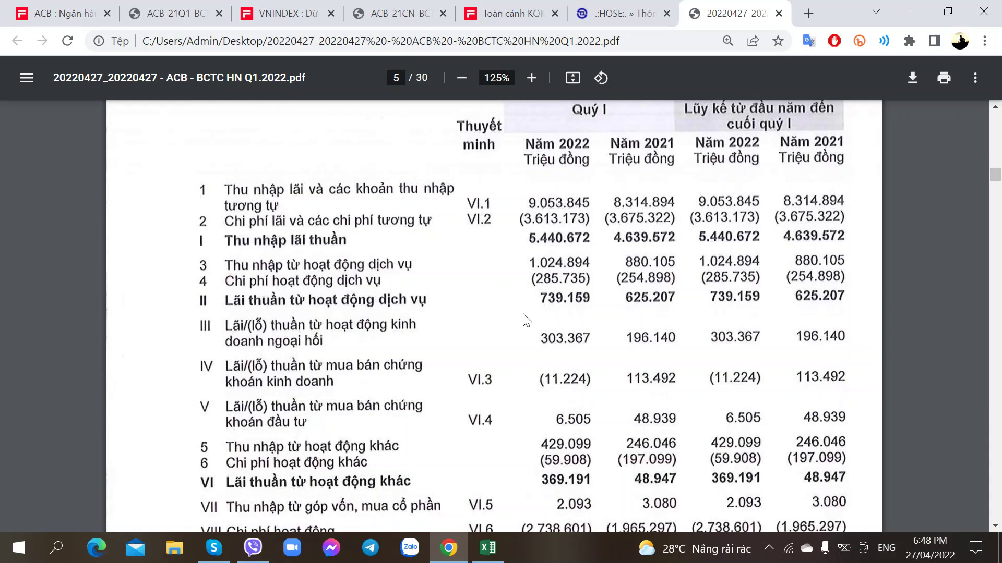
click(188, 4)
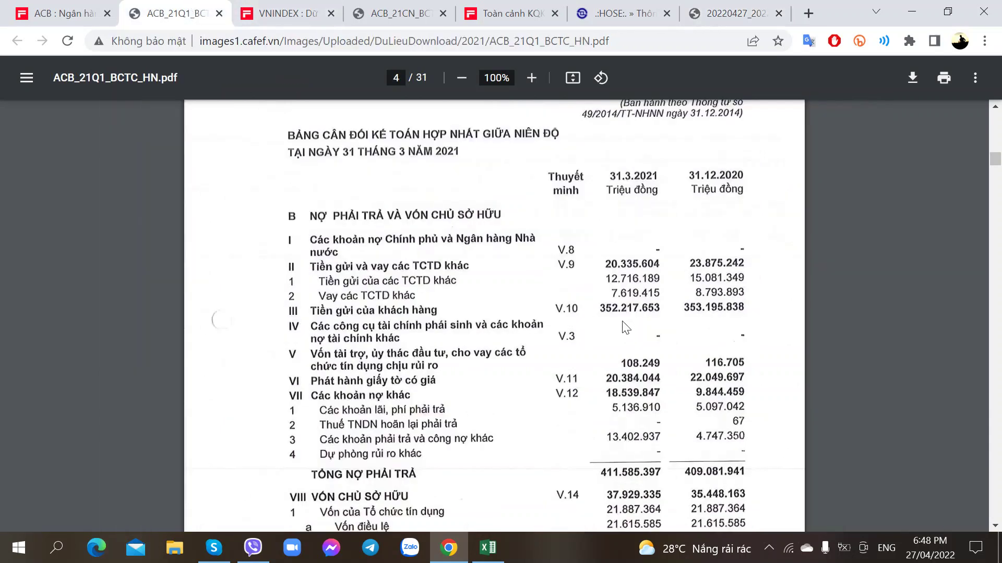
Review the pre-tax profit row and the 31/03/2022 asset and deposit figures in the Excel business plan table.
click(487, 547)
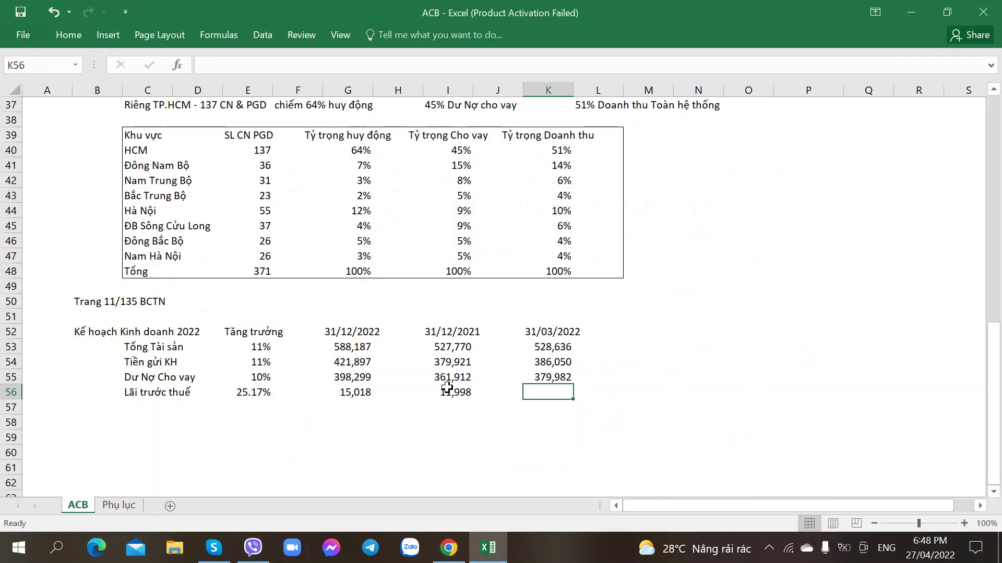
click(447, 393)
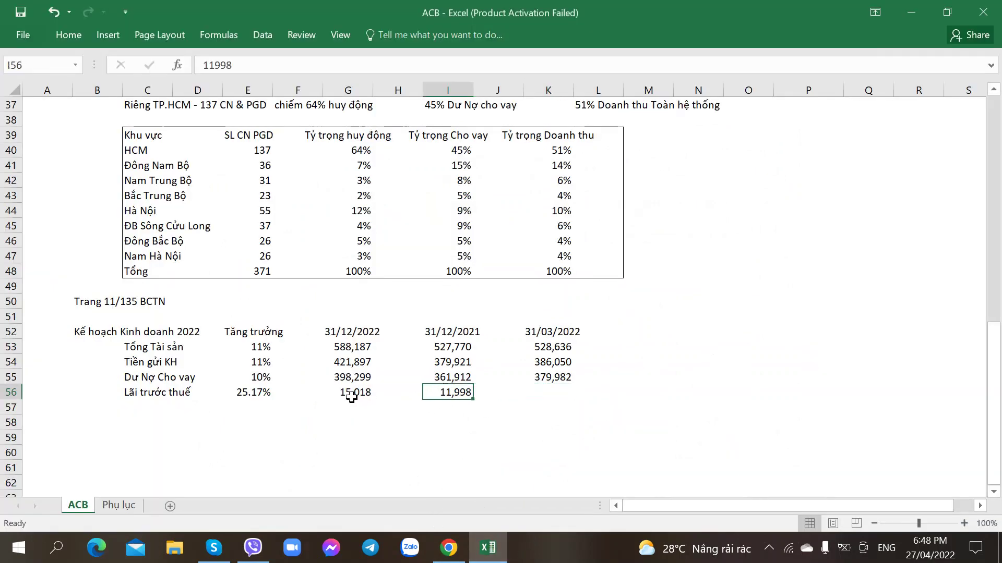
click(351, 396)
click(538, 392)
click(556, 354)
drag(556, 358, 556, 365)
click(557, 363)
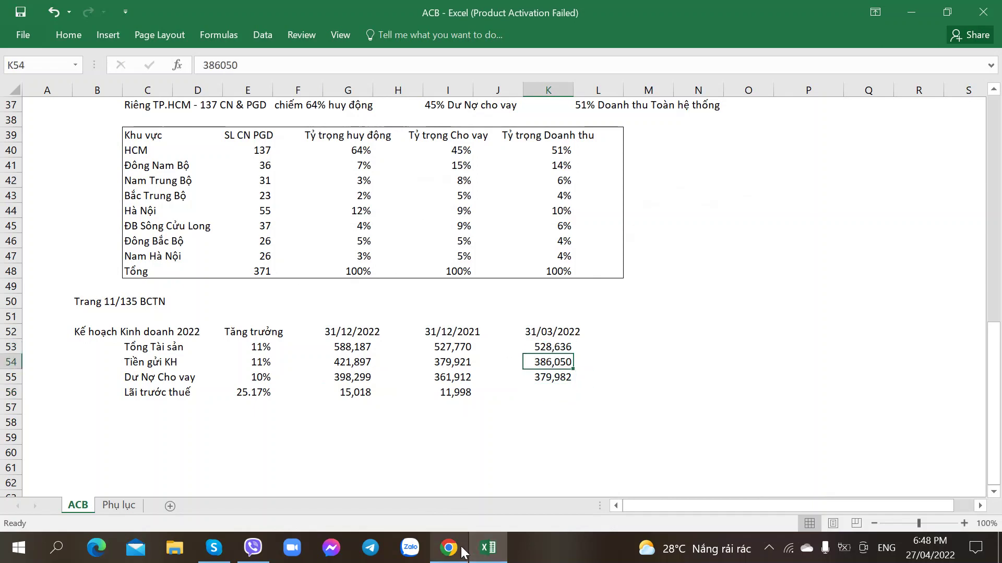
Check the 2022 financial targets on page 11 of the annual report against the Excel plan table.
click(449, 547)
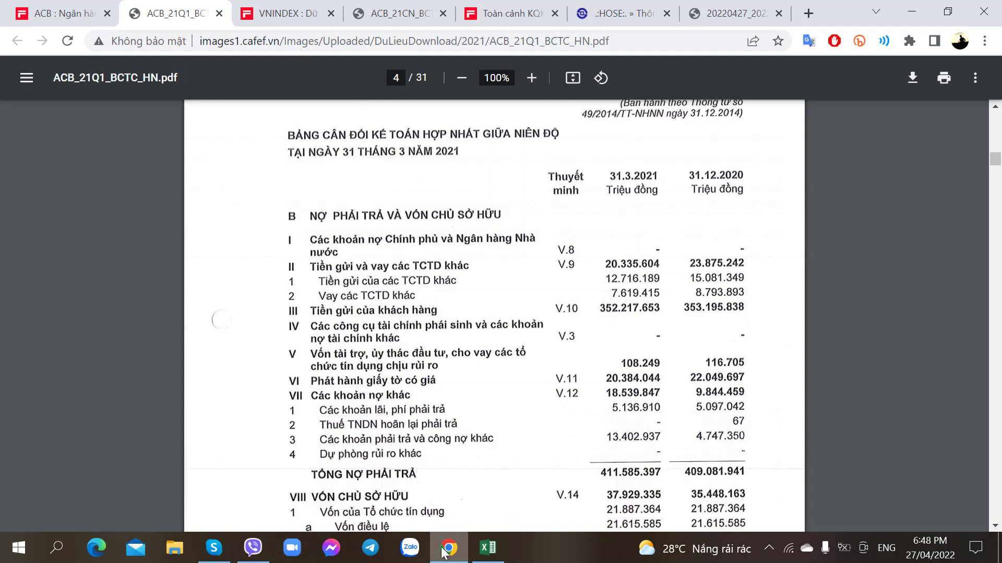
click(367, 13)
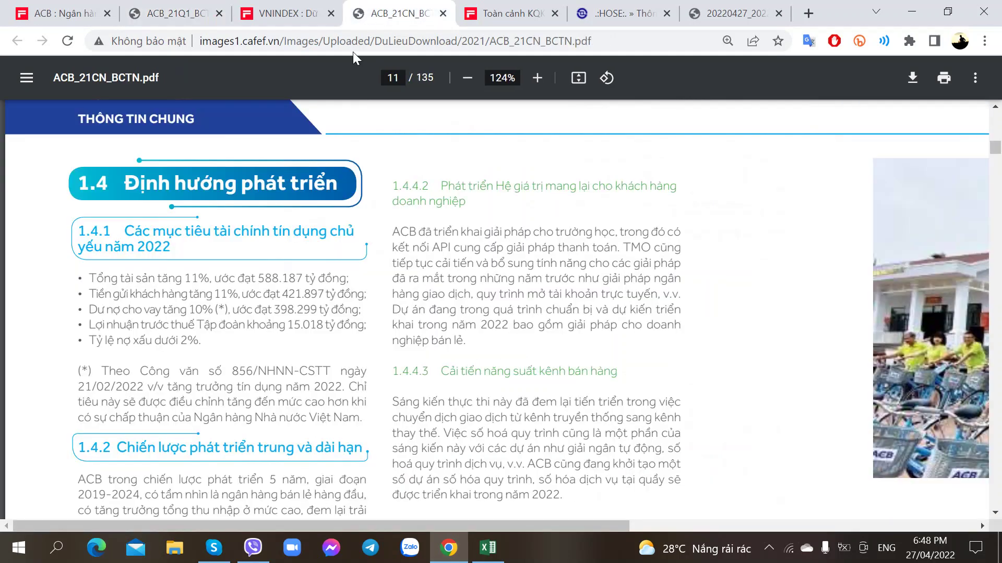
click(175, 13)
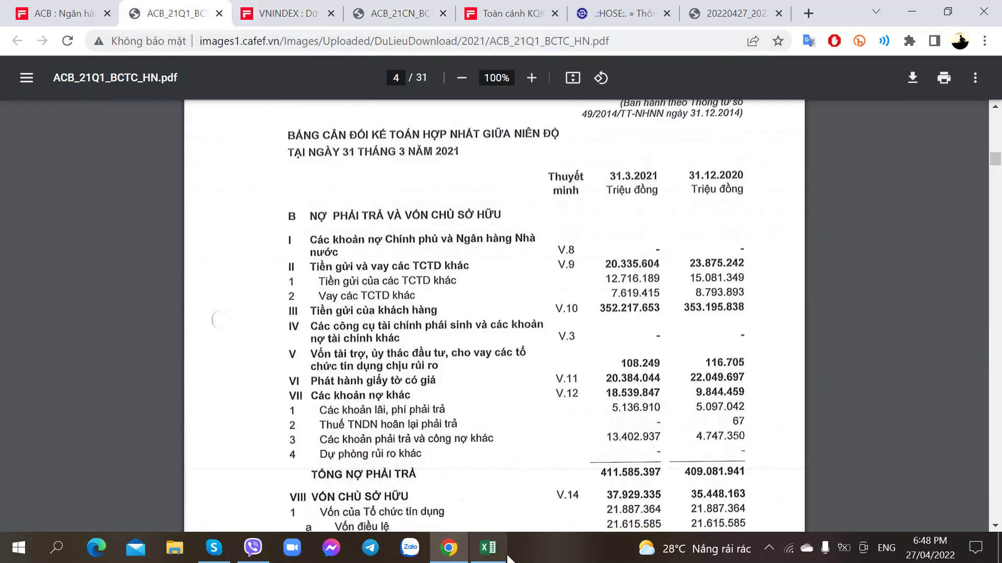
click(488, 547)
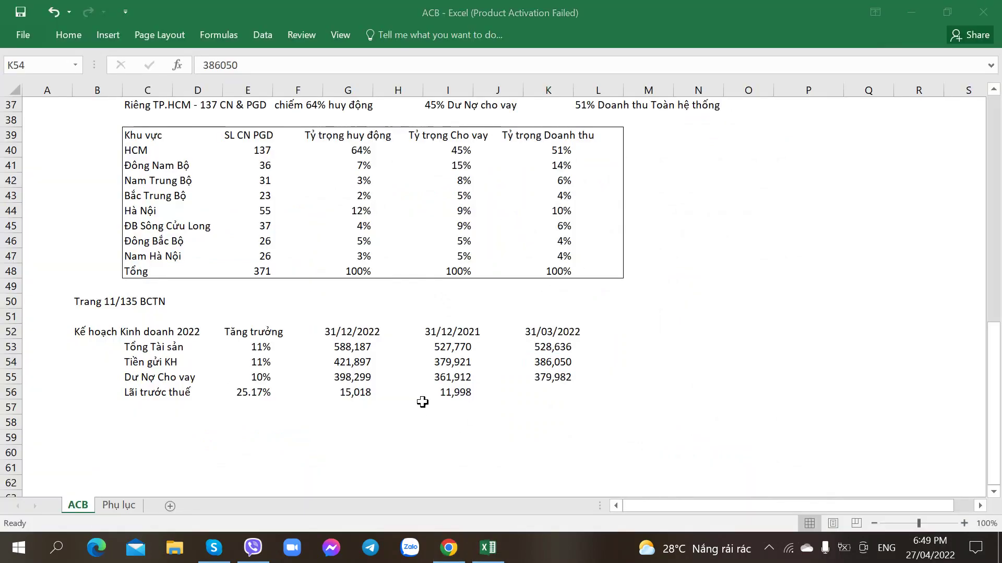
key(alt+Tab)
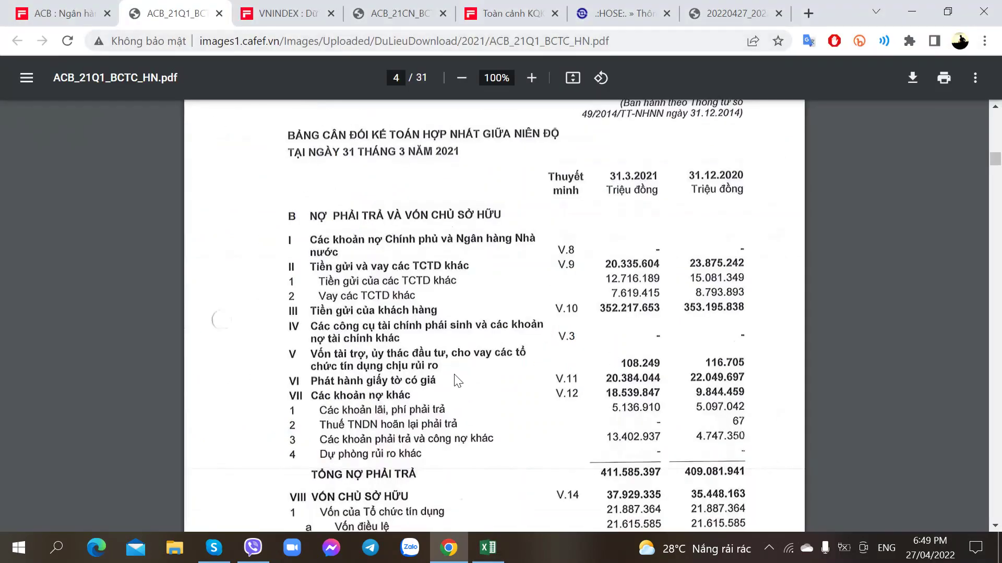
Examine the Q1 2022 income statement's interest, service, trading and operating cost lines down to total pre-tax profit.
scroll(410, 383, down, 10)
key(ctrl+9)
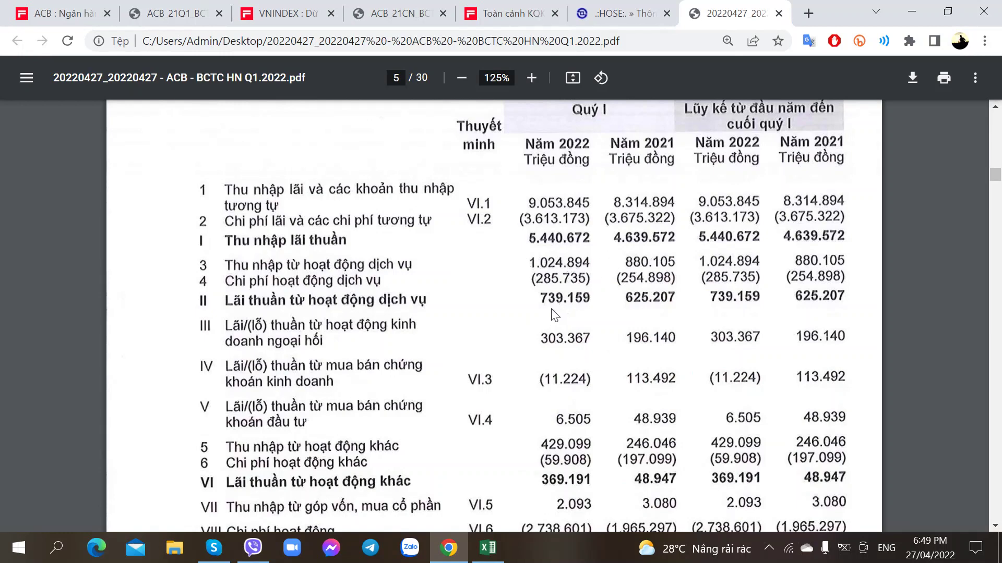
scroll(555, 315, down, 2)
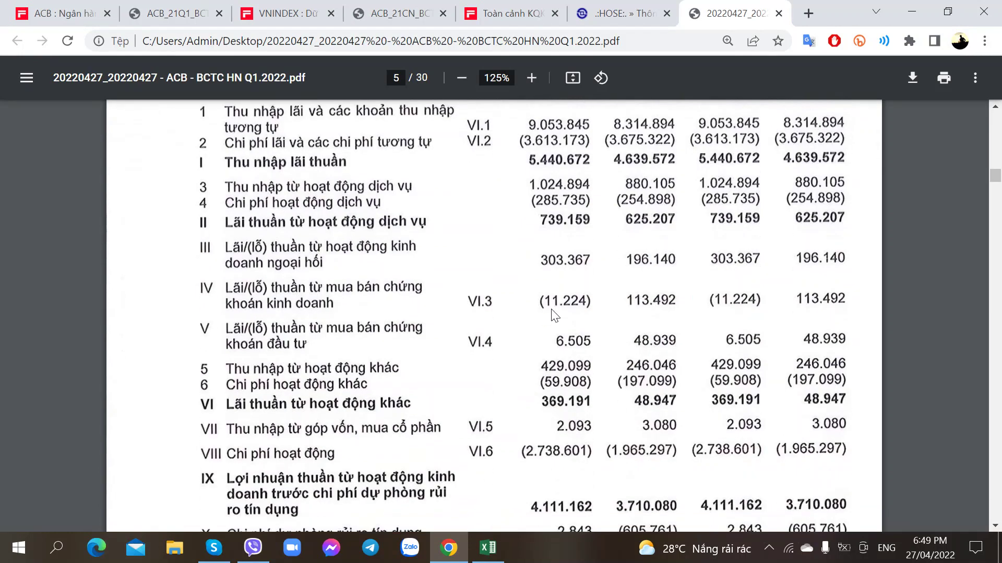
scroll(555, 314, down, 2)
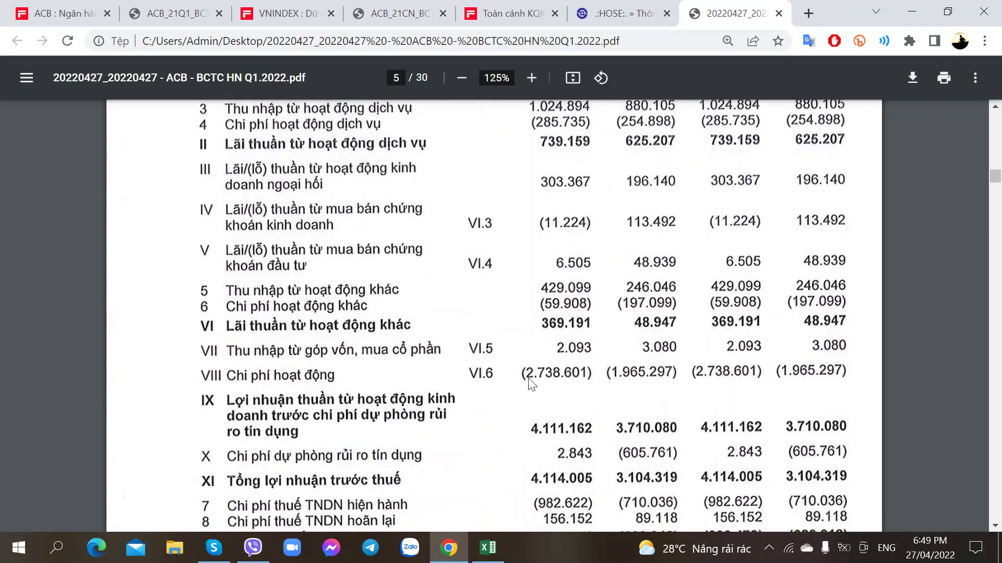
scroll(538, 391, up, 3)
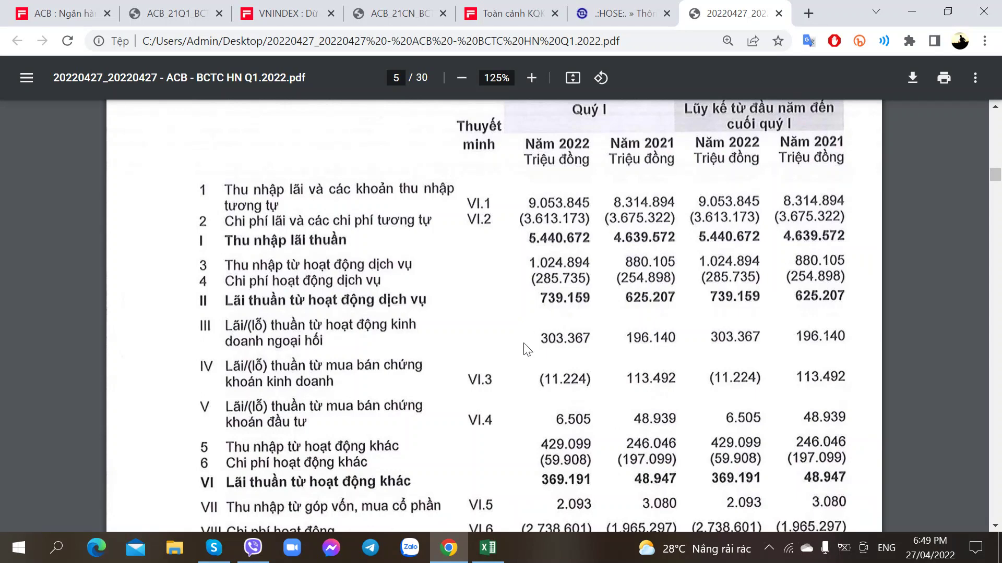
scroll(526, 344, down, 2)
scroll(678, 401, up, 4)
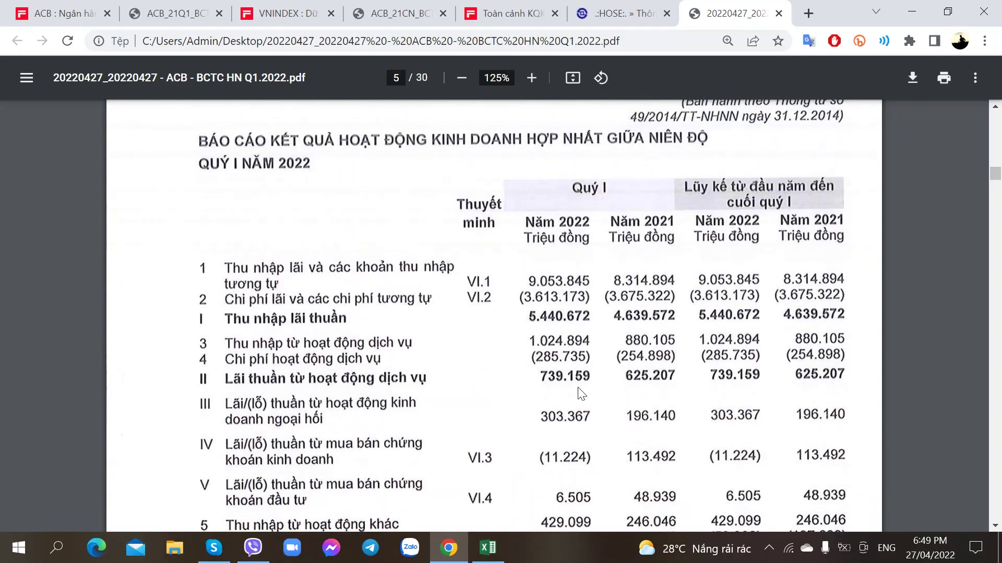